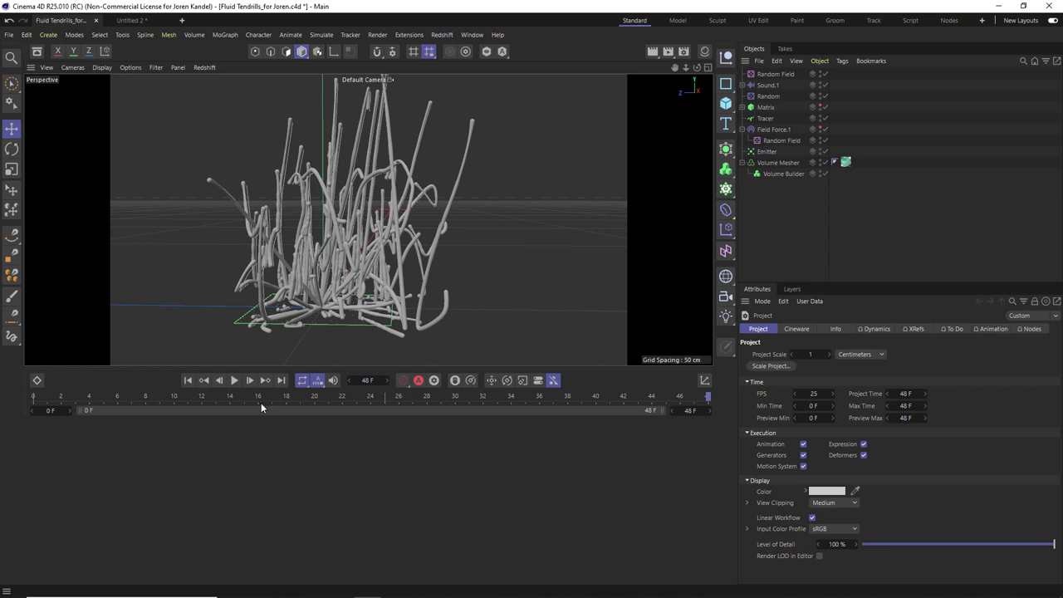
- Play the finished tendrils animation from its first frame to review the target effect
{"action": "left_click", "coordinate": [188, 380]}
{"action": "left_click", "coordinate": [234, 380]}
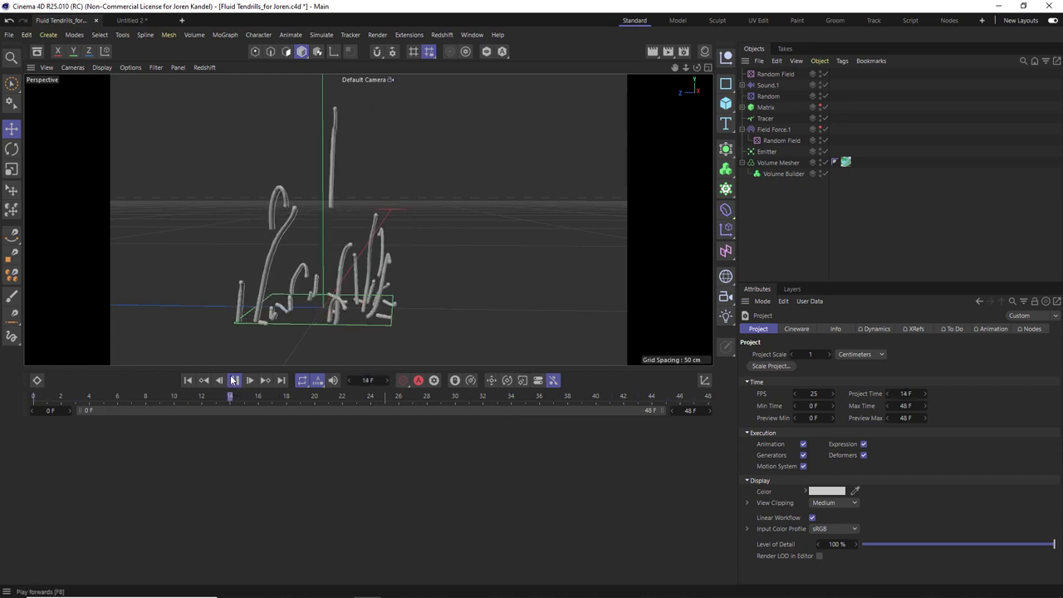
{"action": "left_click", "coordinate": [235, 381]}
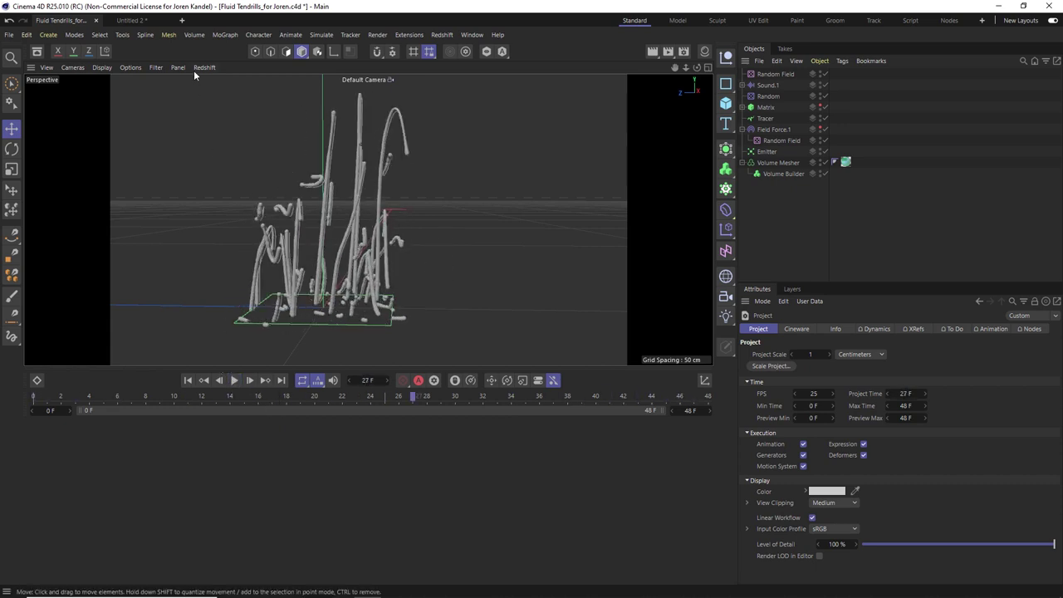
- Switch to the empty Untitled 2 project and add a Sound effector
{"action": "left_click", "coordinate": [130, 21]}
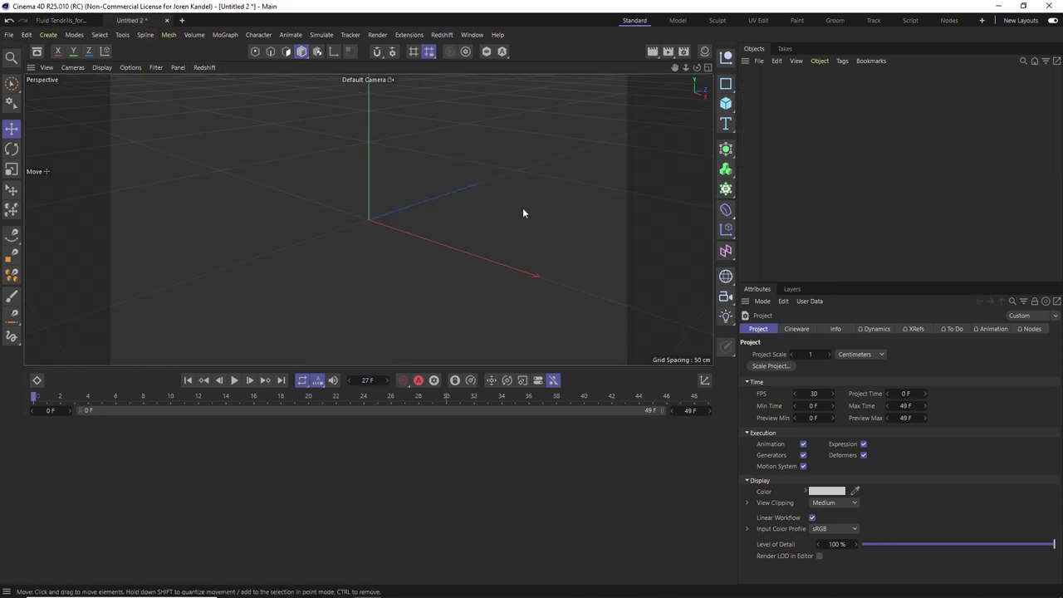
{"action": "key", "text": "shift+c"}
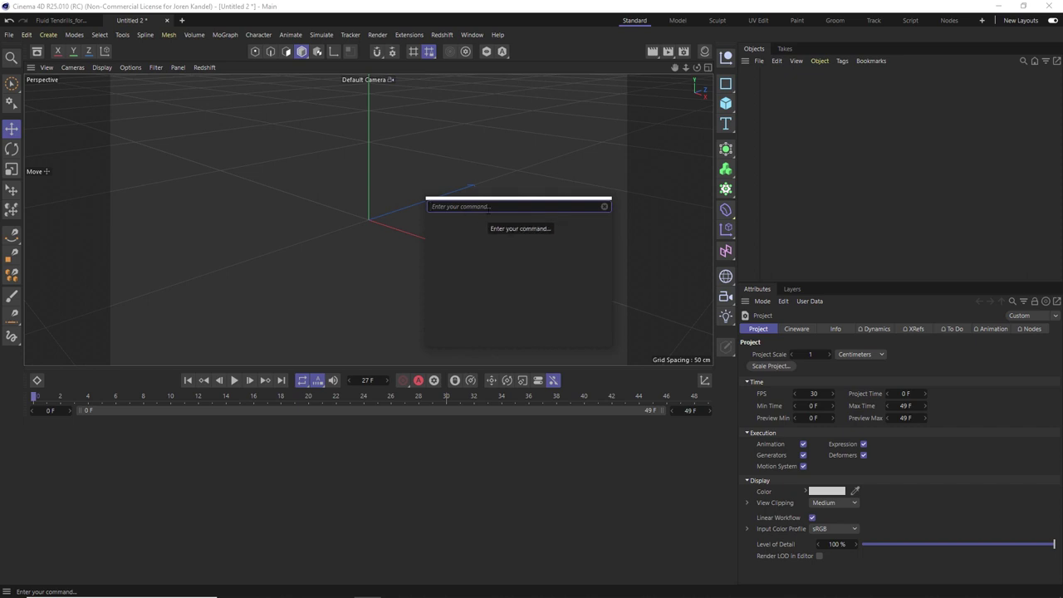
{"action": "type", "text": "sound"}
{"action": "key", "text": "Return"}
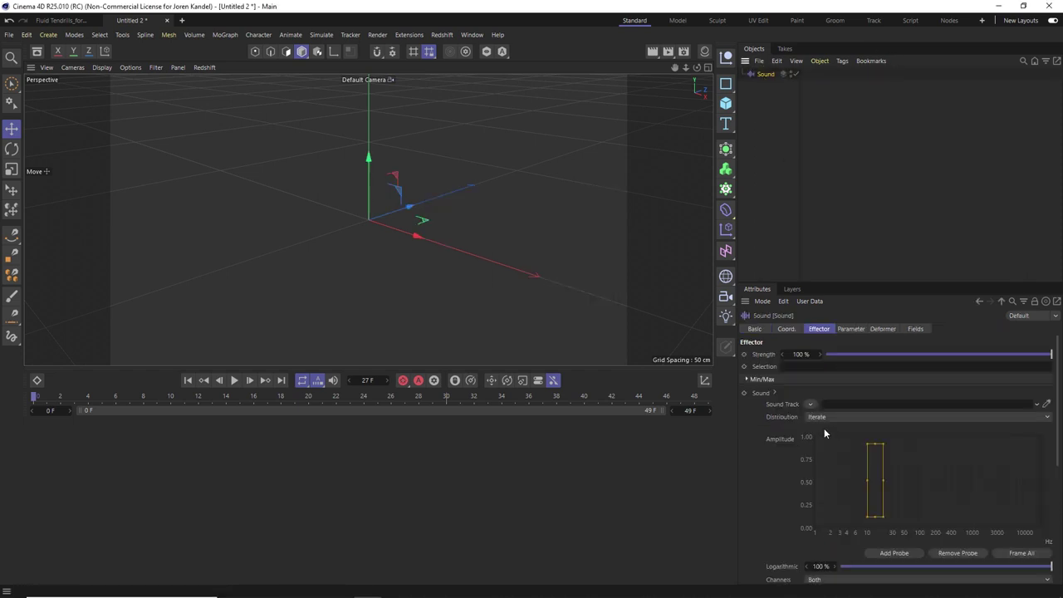
{"action": "left_click_drag", "start_coordinate": [816, 213], "coordinate": [817, 189]}
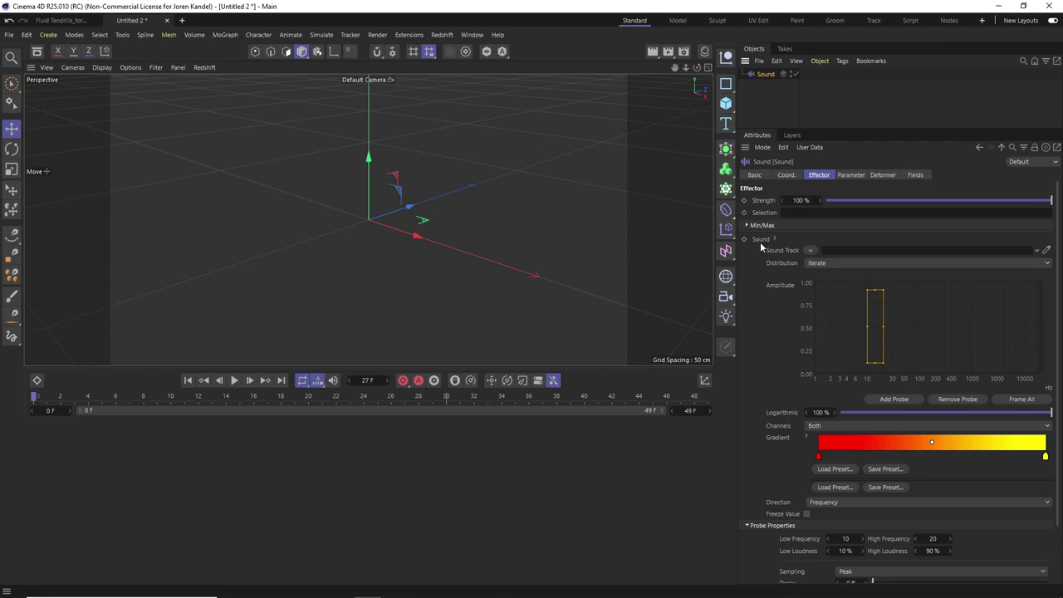
{"action": "left_click", "coordinate": [810, 250]}
{"action": "left_click", "coordinate": [823, 260]}
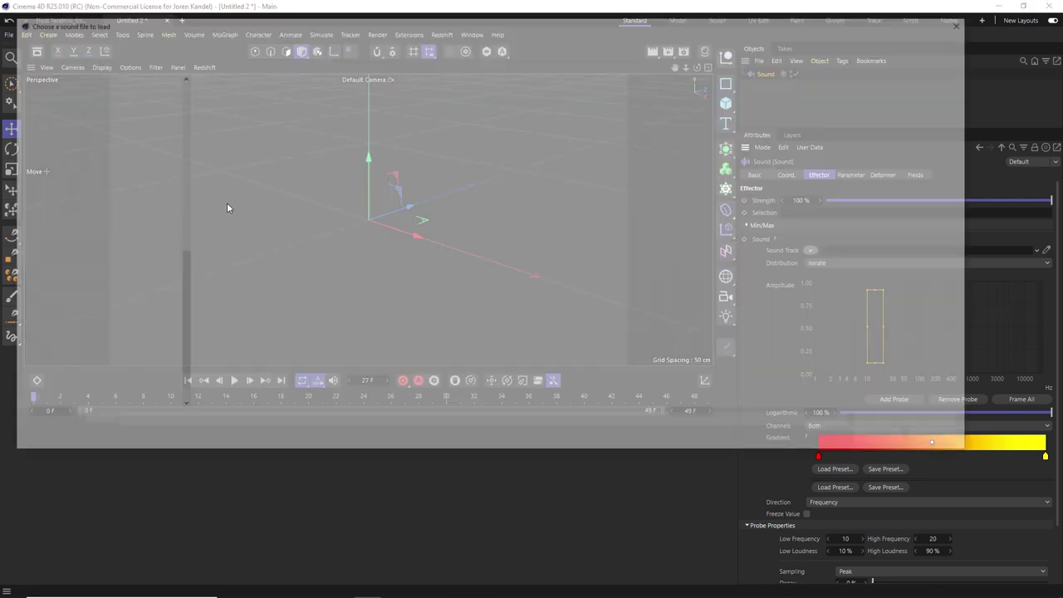
{"action": "double_click", "coordinate": [239, 129]}
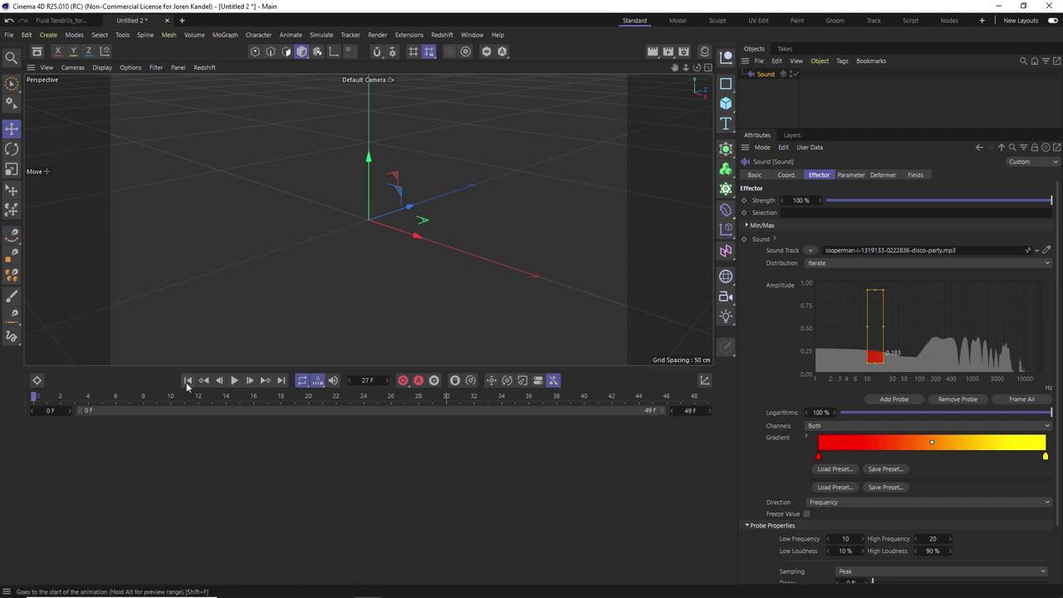
- Reshape the Sound effector's probe during playback to span about 2.7 to 118 Hz and 25 to 54% loudness
{"action": "left_click", "coordinate": [234, 379]}
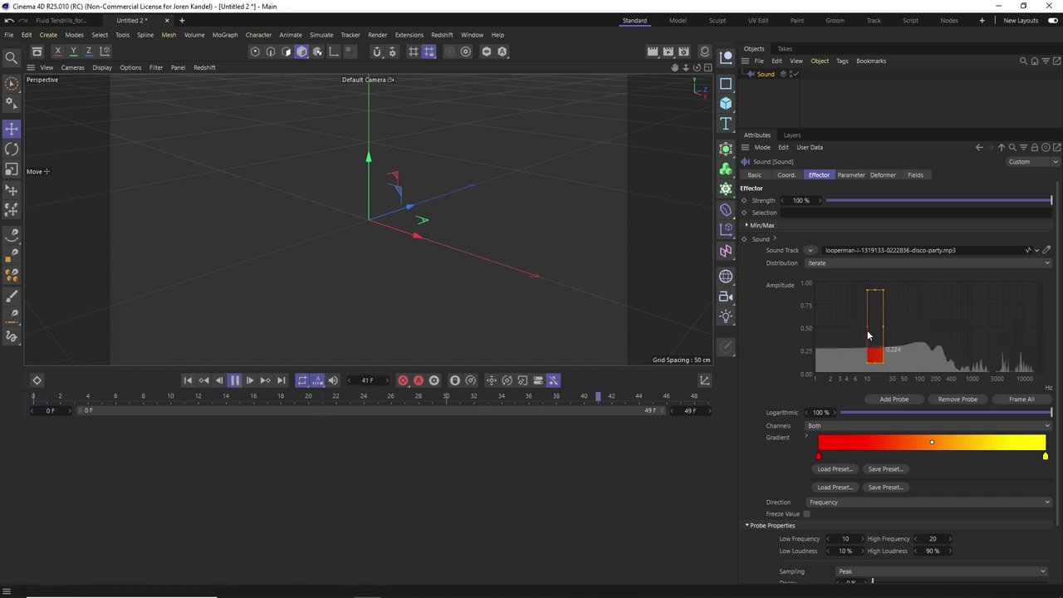
{"action": "left_click_drag", "start_coordinate": [867, 328], "coordinate": [927, 323]}
{"action": "left_click_drag", "start_coordinate": [884, 291], "coordinate": [885, 319]}
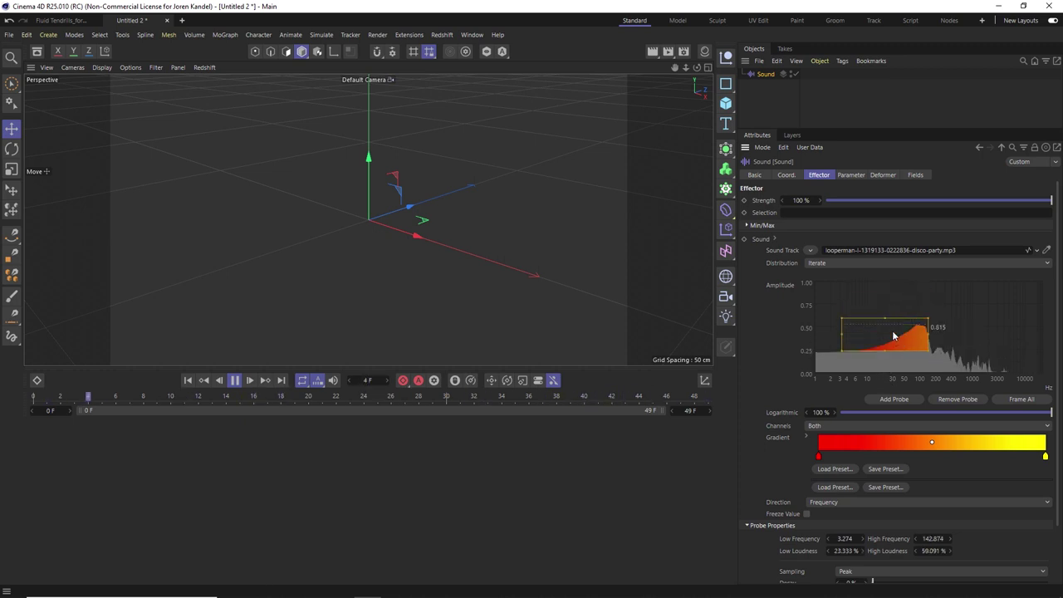
{"action": "left_click_drag", "start_coordinate": [883, 349], "coordinate": [884, 329]}
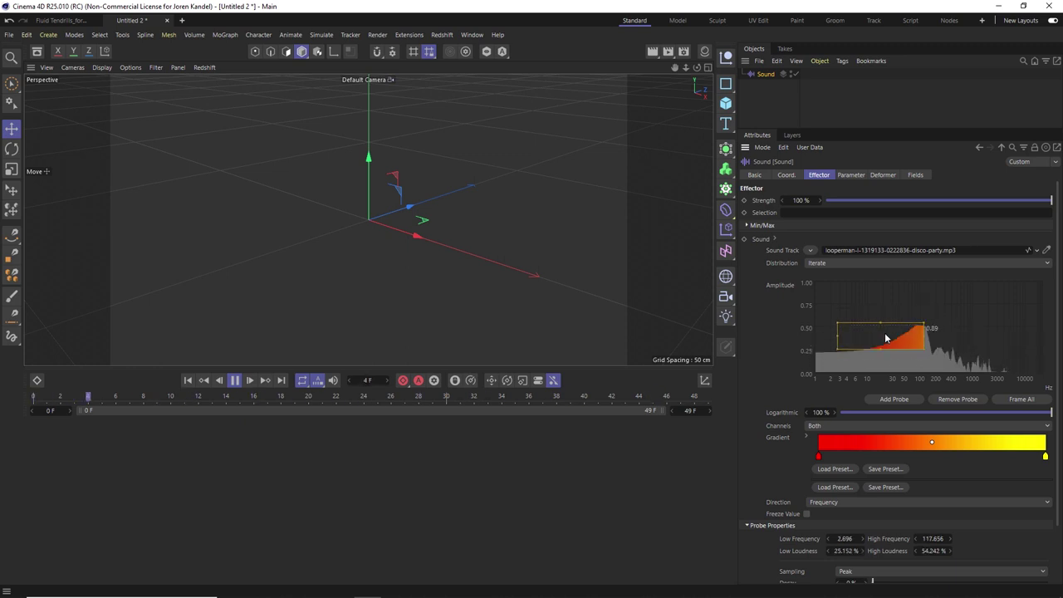
{"action": "left_click", "coordinate": [237, 380]}
- Add a particle Emitter, rotate it flat so it emits upward, and preview the particles
{"action": "key", "text": "shift+c"}
{"action": "type", "text": "emitte"}
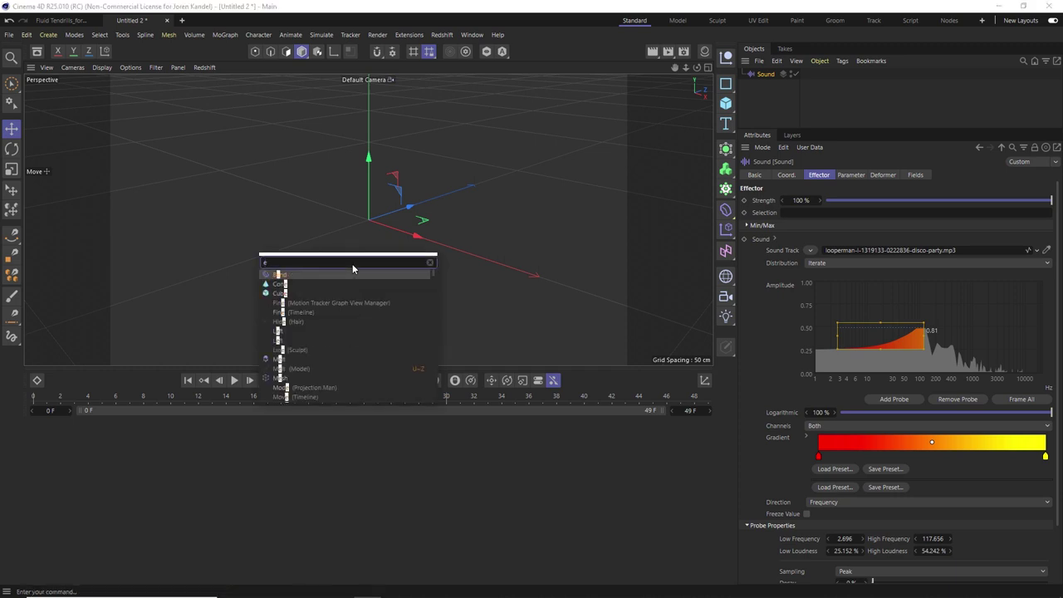
{"action": "key", "text": "Return"}
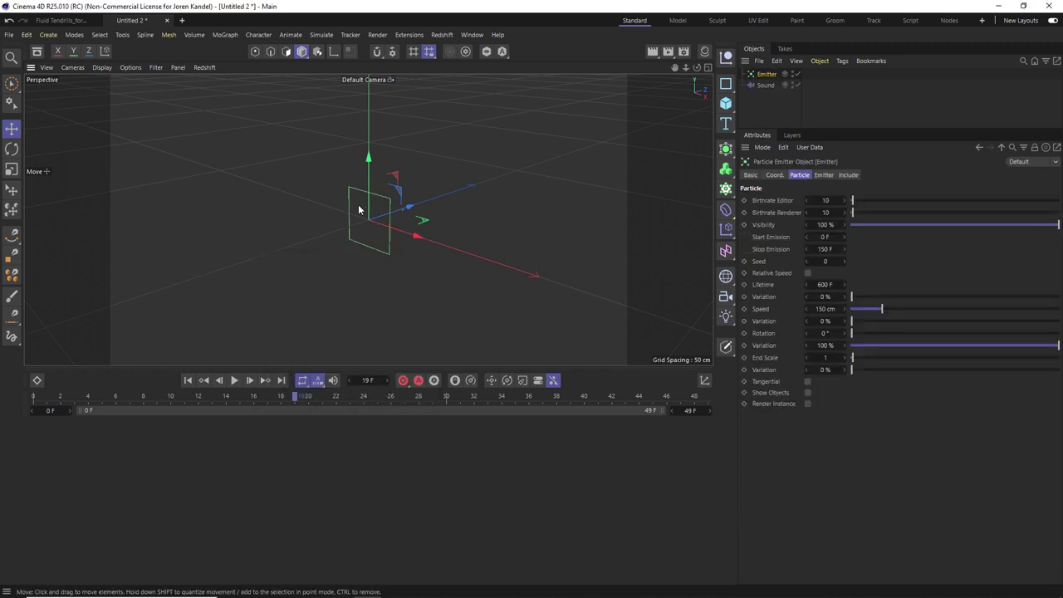
{"action": "key", "text": "r"}
{"action": "left_click_drag", "start_coordinate": [349, 197], "coordinate": [349, 249]}
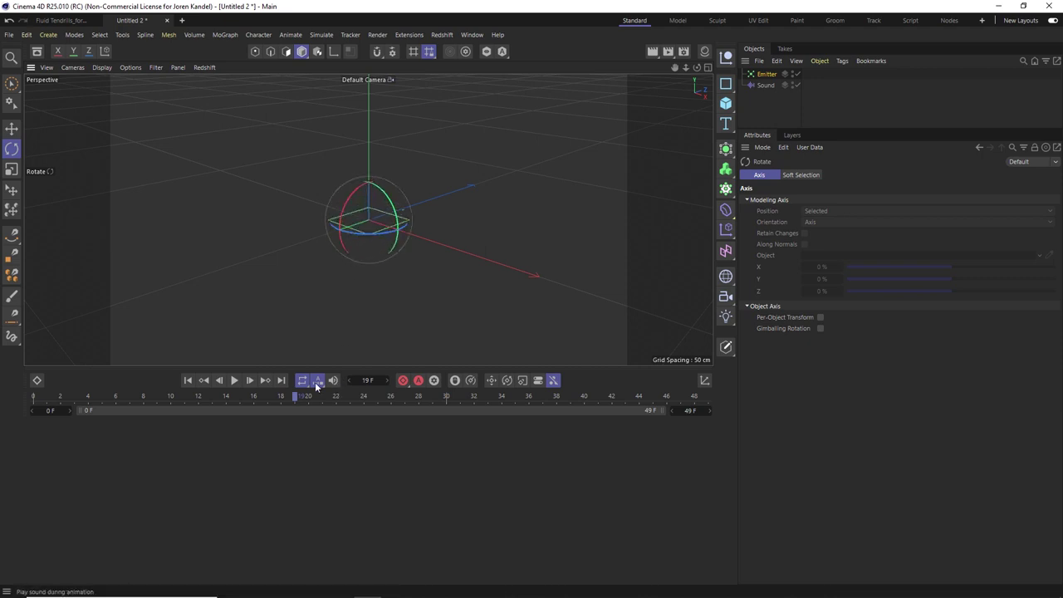
{"action": "left_click", "coordinate": [234, 380]}
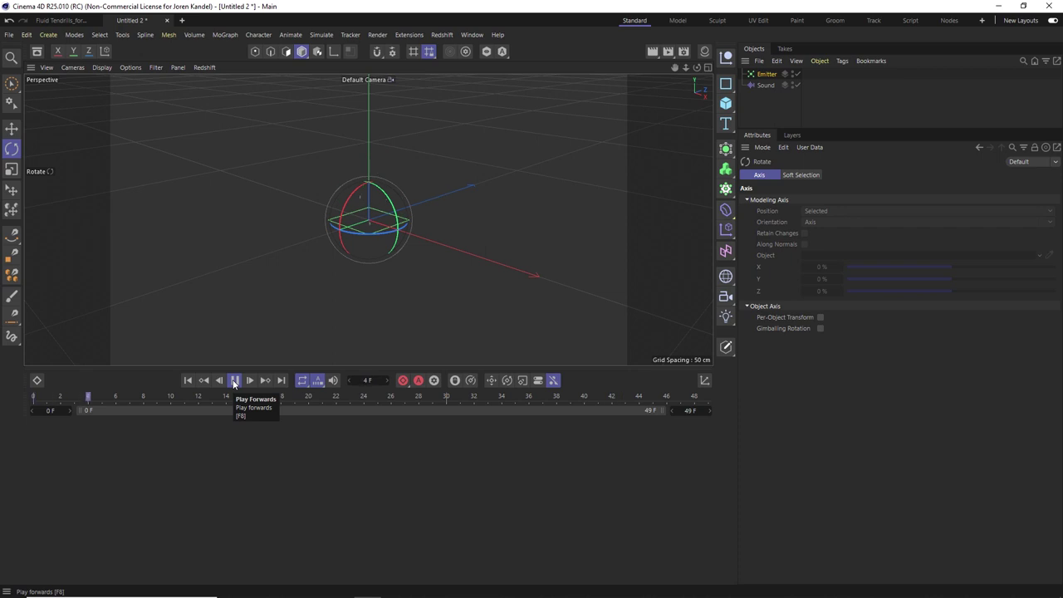
{"action": "left_click", "coordinate": [234, 380]}
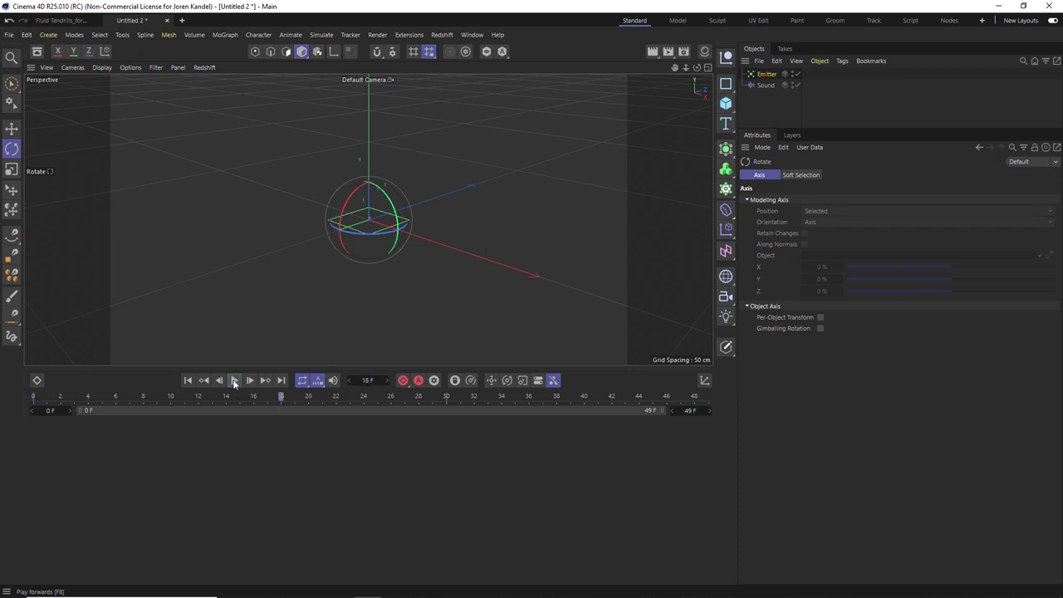
- Set the Emitter's X-Size and Y-Size to 10 cm
{"action": "left_click", "coordinate": [760, 75]}
{"action": "left_click", "coordinate": [824, 175]}
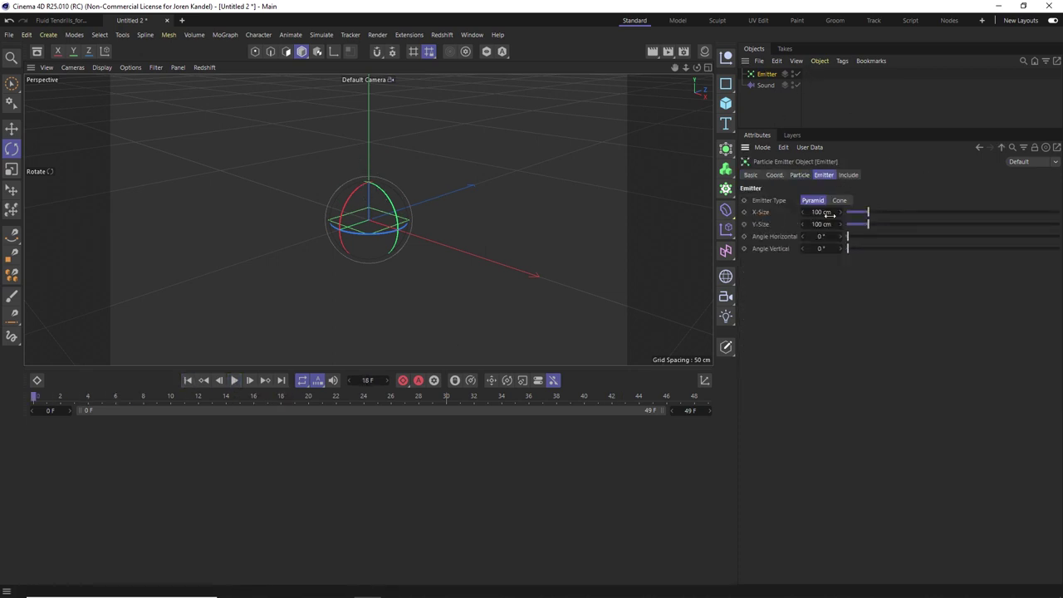
{"action": "left_click", "coordinate": [822, 213]}
{"action": "type", "text": "10"}
{"action": "key", "text": "Tab"}
{"action": "type", "text": "10"}
{"action": "key", "text": "Return"}
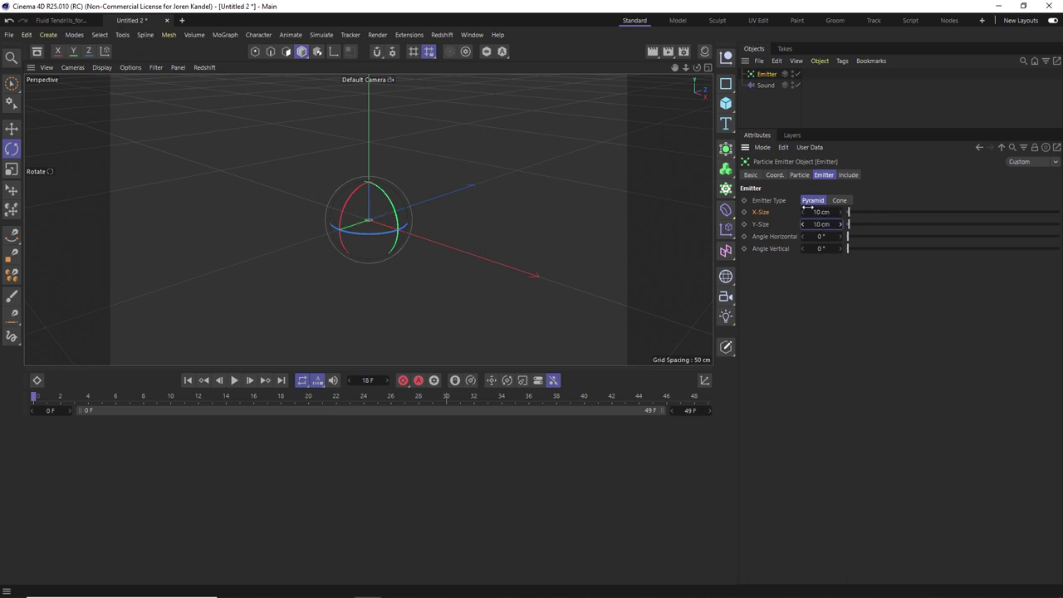
- Set the Emitter's editor and renderer birthrates to 50
{"action": "left_click", "coordinate": [800, 175]}
{"action": "scroll", "coordinate": [308, 237], "scroll_direction": "up", "scroll_amount": 5}
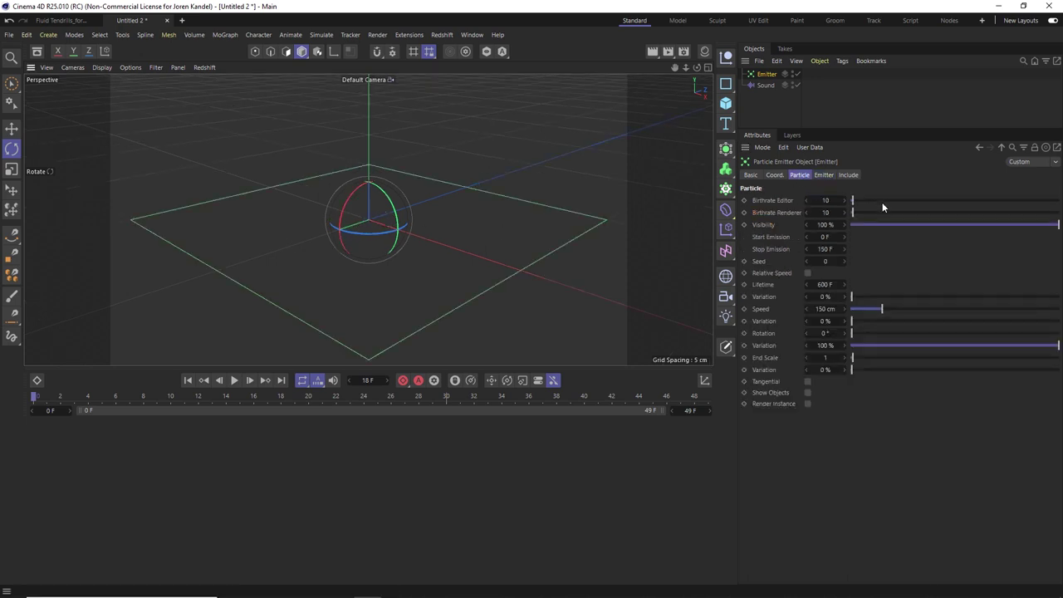
{"action": "left_click", "coordinate": [832, 200]}
{"action": "type", "text": "50"}
{"action": "key", "text": "Tab"}
{"action": "type", "text": "50"}
{"action": "key", "text": "Tab"}
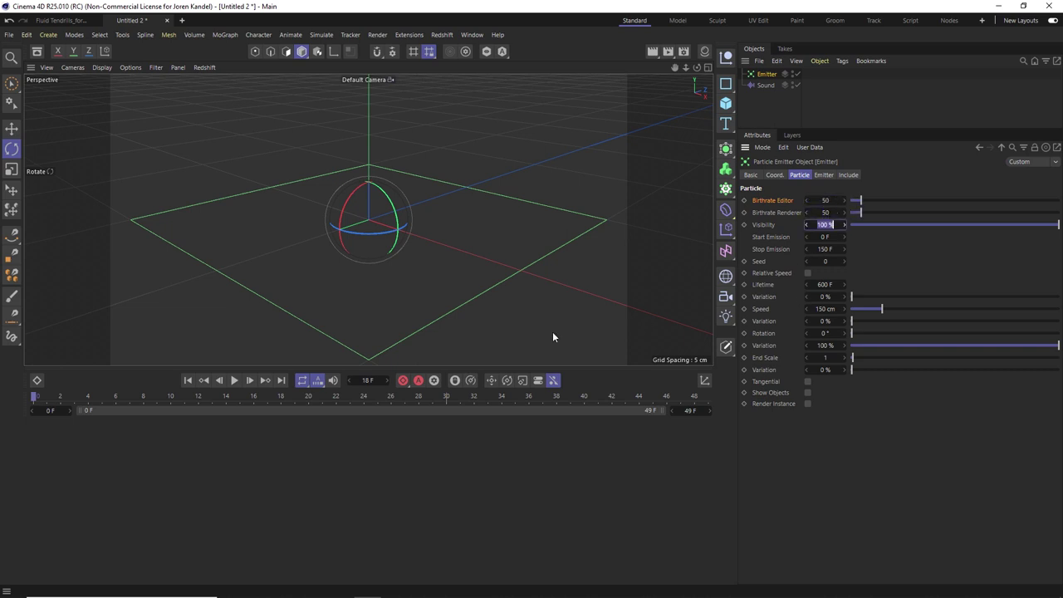
- Set the Emitter's particle speed to 0 cm and play the animation to check the emission
{"action": "left_click", "coordinate": [234, 381]}
{"action": "left_click", "coordinate": [824, 309]}
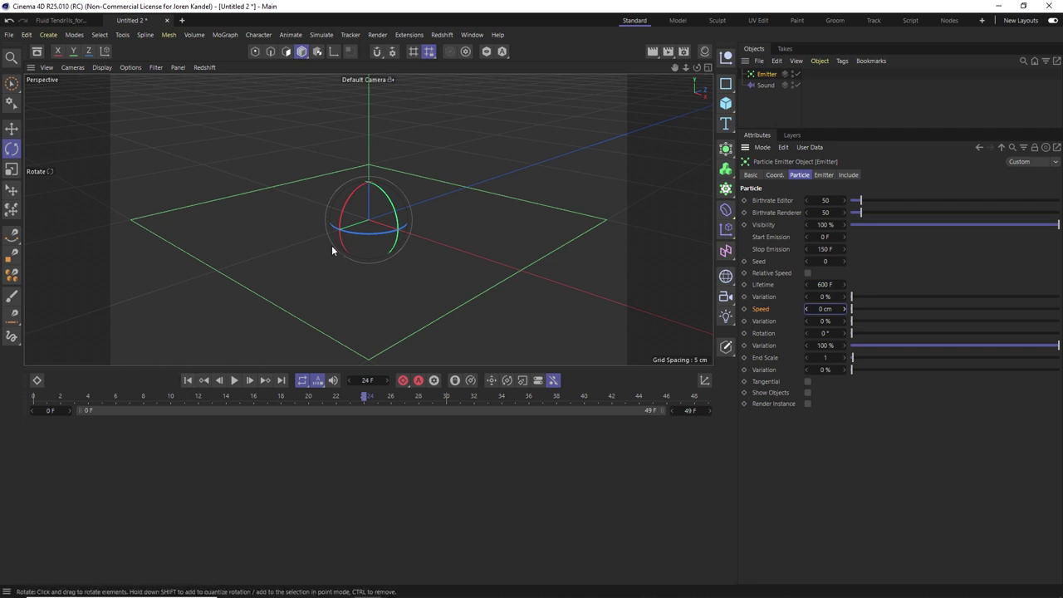
{"action": "left_click", "coordinate": [188, 381]}
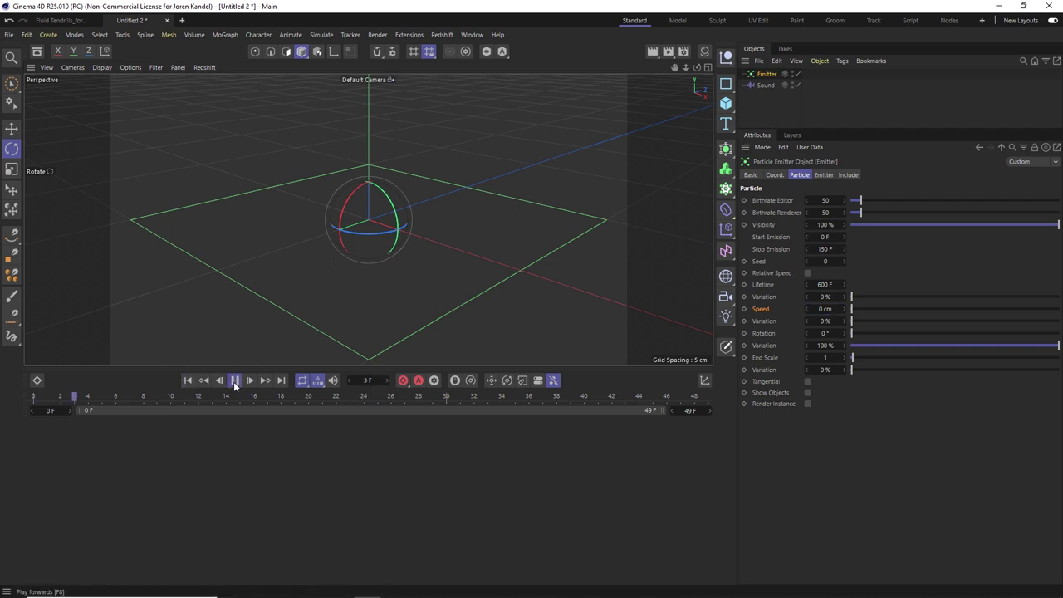
{"action": "scroll", "coordinate": [321, 279], "scroll_direction": "up", "scroll_amount": 3}
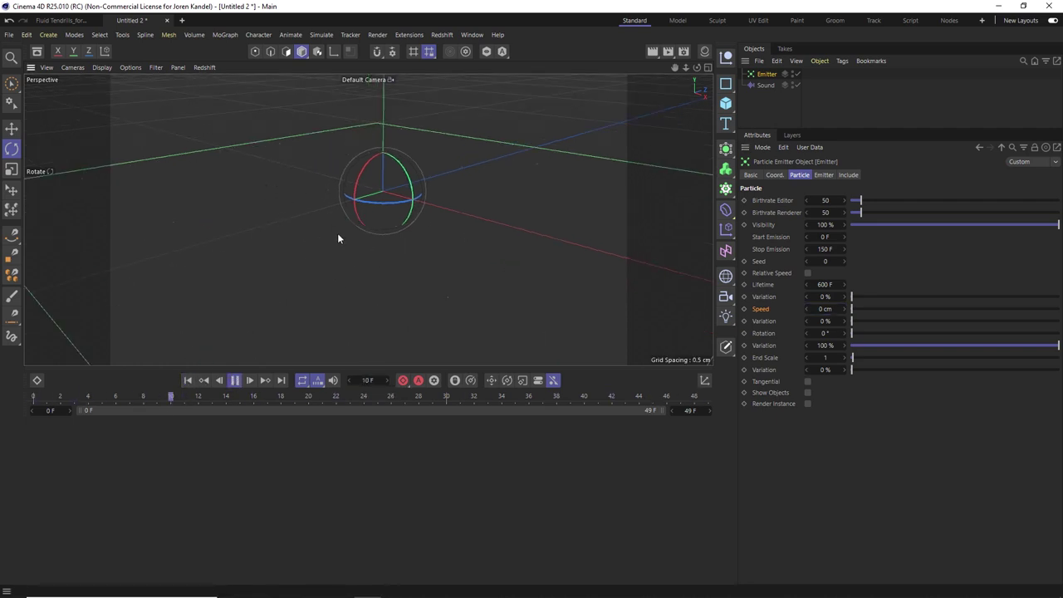
{"action": "scroll", "coordinate": [414, 299], "scroll_direction": "down", "scroll_amount": 3}
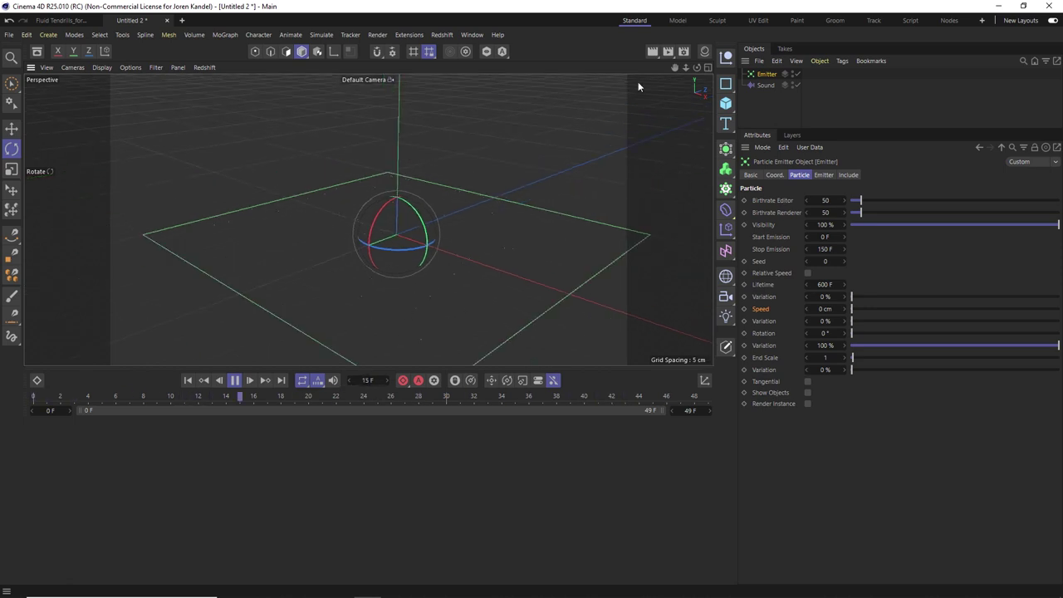
{"action": "left_click_drag", "start_coordinate": [677, 68], "coordinate": [668, 53]}
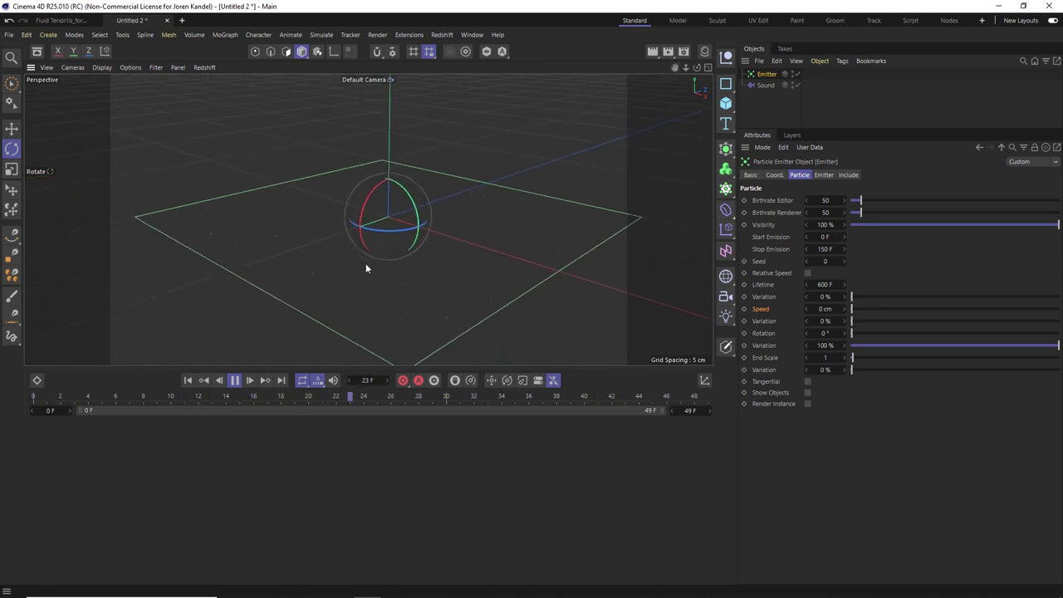
{"action": "left_click", "coordinate": [235, 379]}
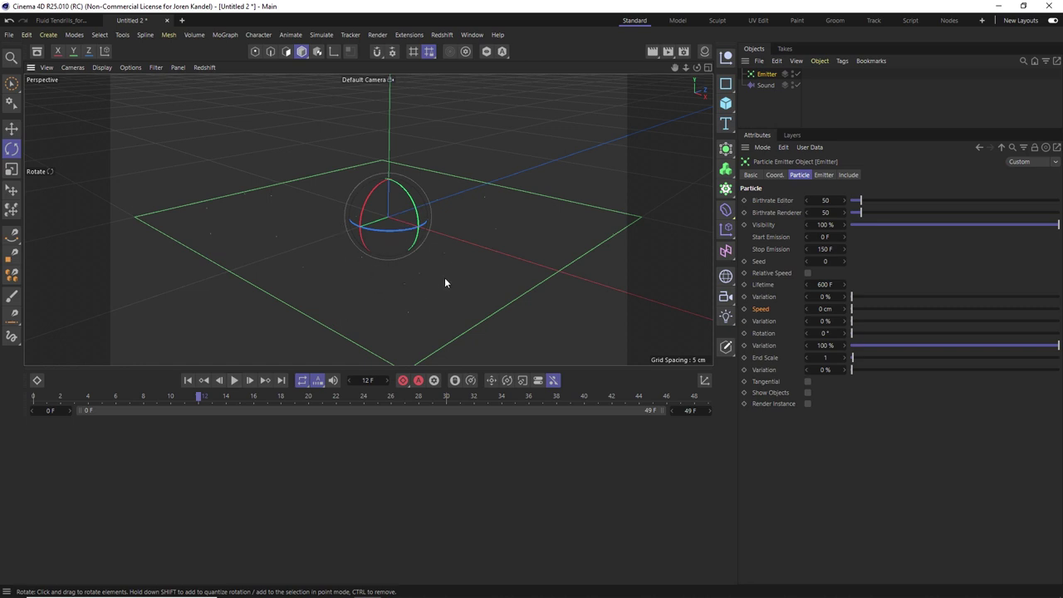
- Add a Matrix object to the scene
{"action": "left_click_drag", "start_coordinate": [674, 67], "coordinate": [644, 133]}
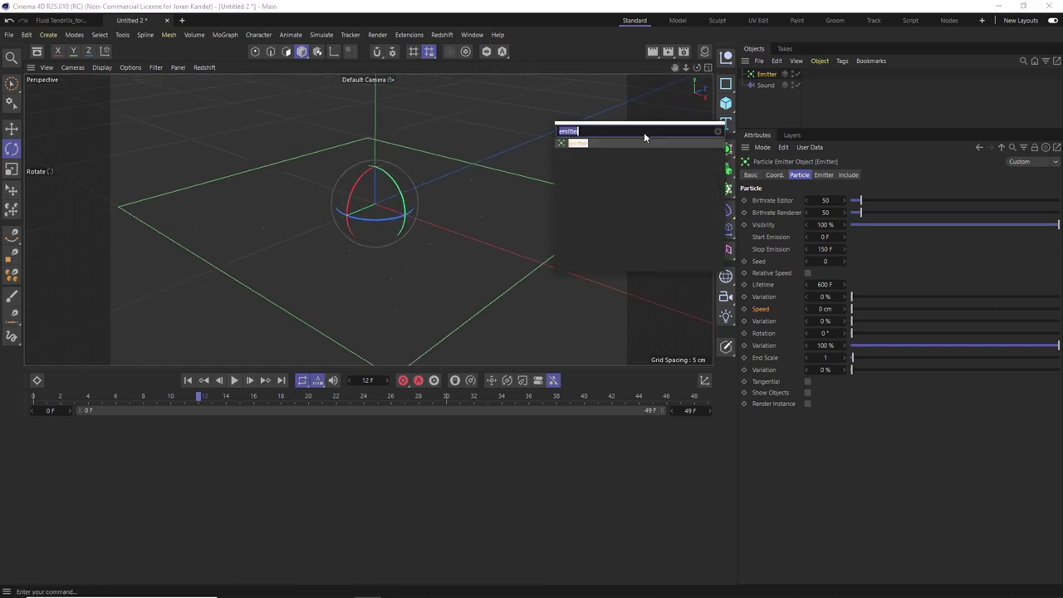
{"action": "type", "text": "matrix"}
{"action": "key", "text": "Return"}
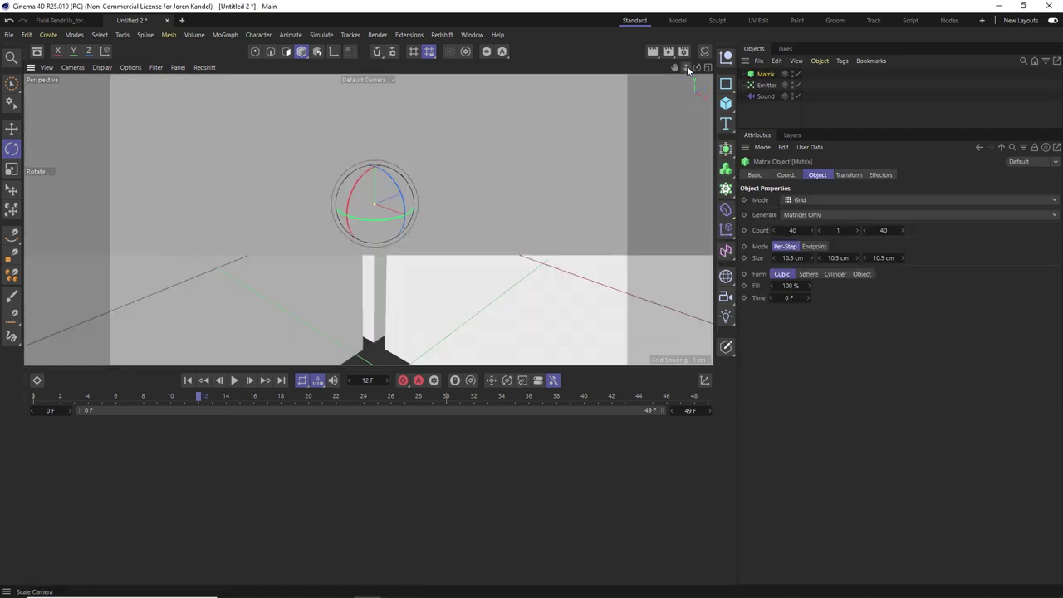
- Set the Matrix object's transform scale to 0.02 on X, Y and Z
{"action": "left_click", "coordinate": [849, 174]}
{"action": "left_click", "coordinate": [932, 216]}
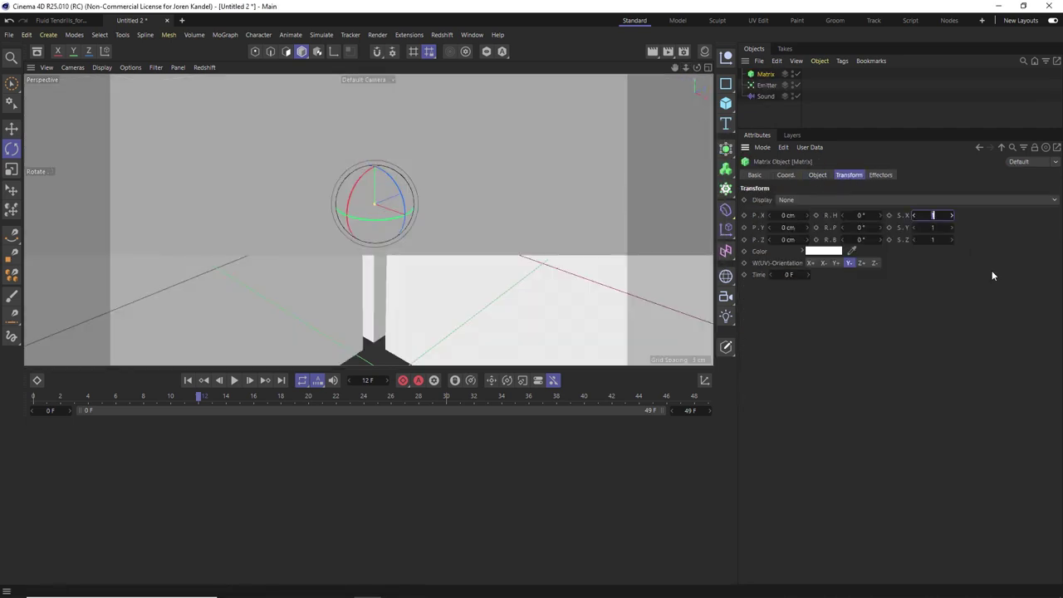
{"action": "type", "text": "0.02"}
{"action": "key", "text": "Tab"}
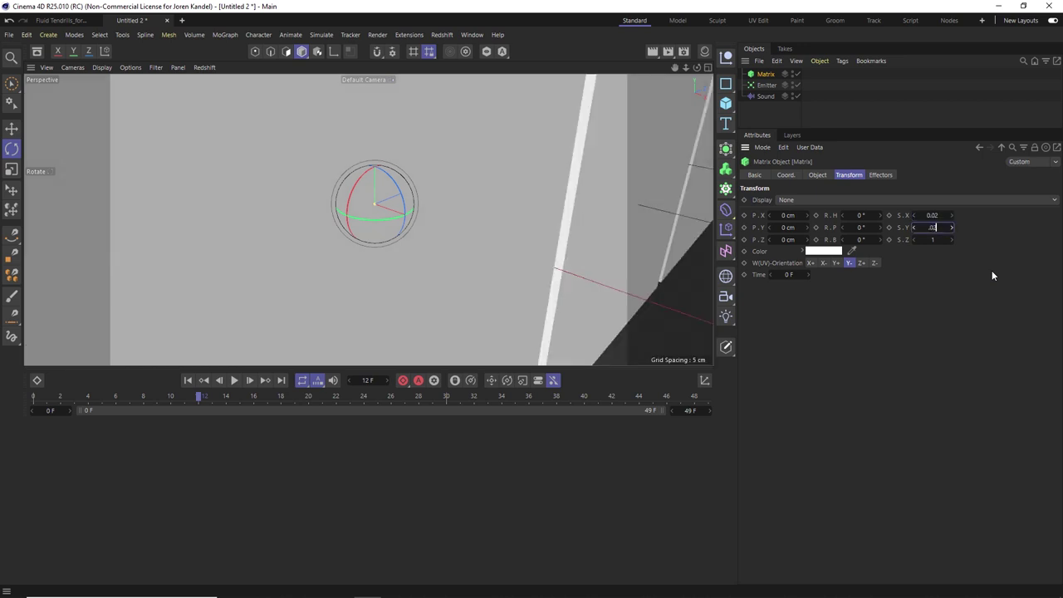
{"action": "type", "text": "0.02"}
{"action": "key", "text": "Tab"}
{"action": "type", "text": "0.02"}
{"action": "key", "text": "Return"}
{"action": "left_click_drag", "start_coordinate": [688, 70], "coordinate": [653, 72]}
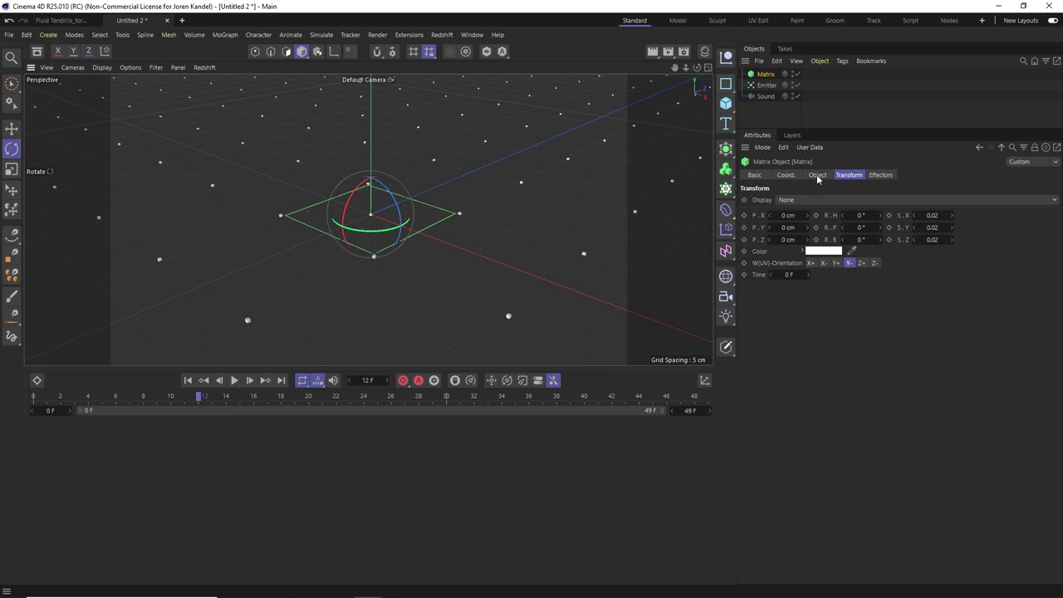
- Set the Matrix to Object mode with the Emitter as its source object, and preview it from the first frame
{"action": "left_click", "coordinate": [818, 176]}
{"action": "left_click", "coordinate": [814, 202]}
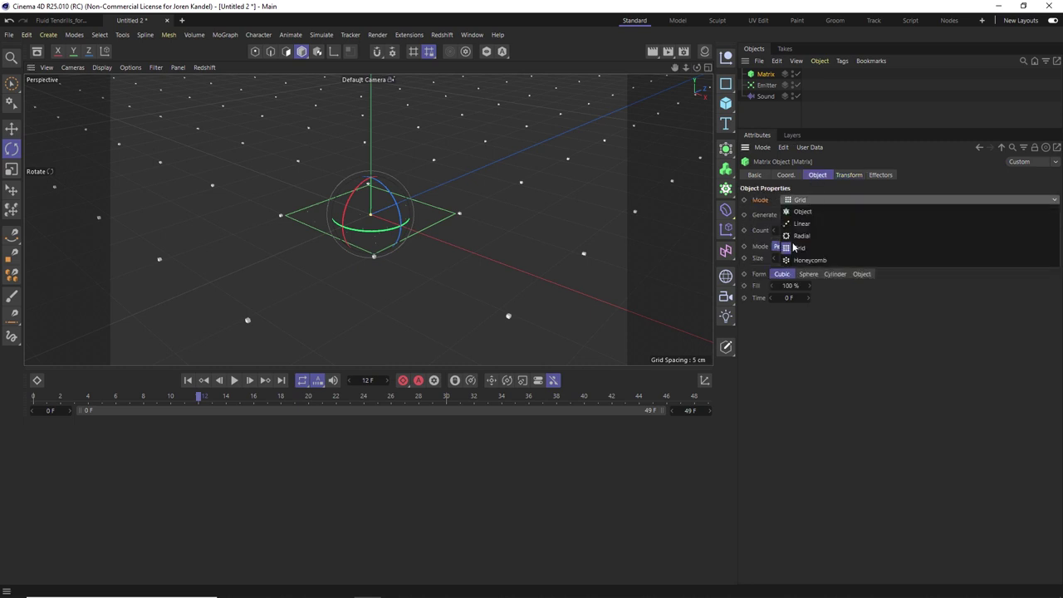
{"action": "left_click", "coordinate": [802, 212]}
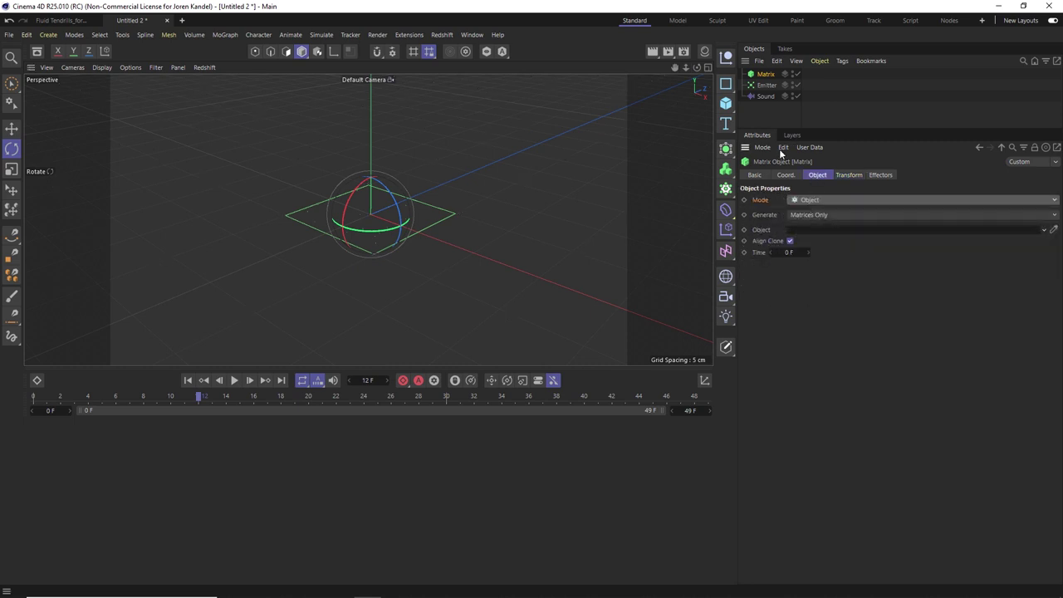
{"action": "left_click_drag", "start_coordinate": [766, 87], "coordinate": [805, 235]}
{"action": "scroll", "coordinate": [363, 240], "scroll_direction": "up", "scroll_amount": 5}
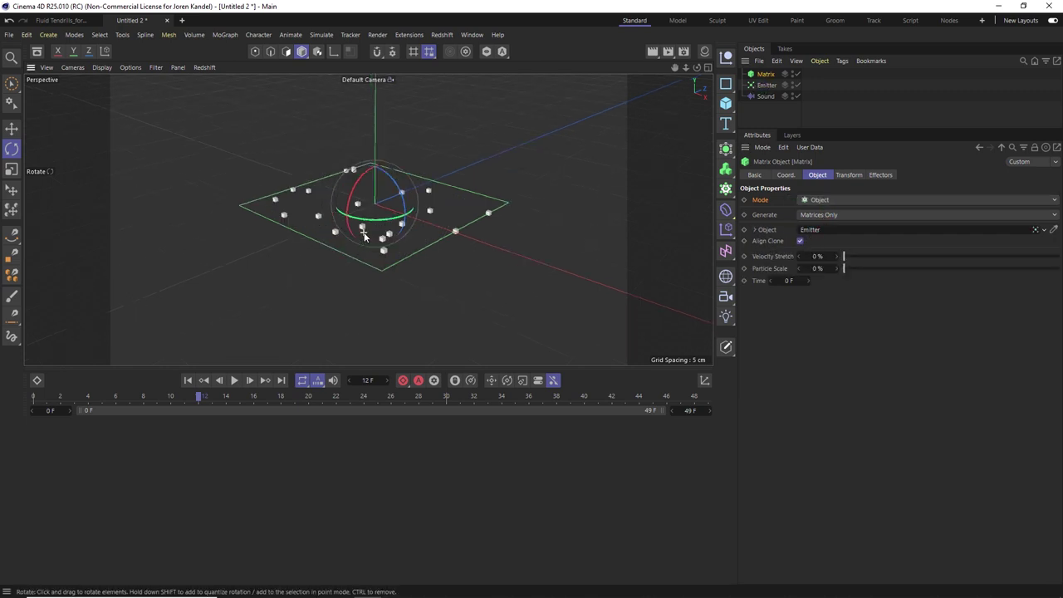
{"action": "left_click", "coordinate": [189, 380]}
{"action": "left_click", "coordinate": [234, 381]}
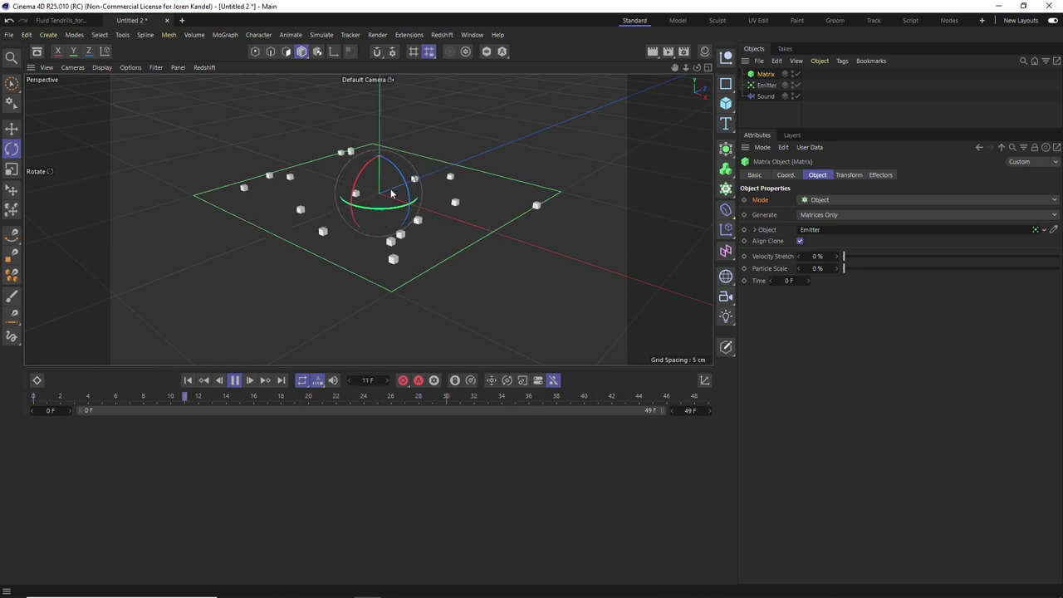
- Stop the playback and add the Sound effector to the Matrix object's effectors list
{"action": "scroll", "coordinate": [392, 194], "scroll_direction": "up", "scroll_amount": 3}
{"action": "left_click", "coordinate": [315, 380]}
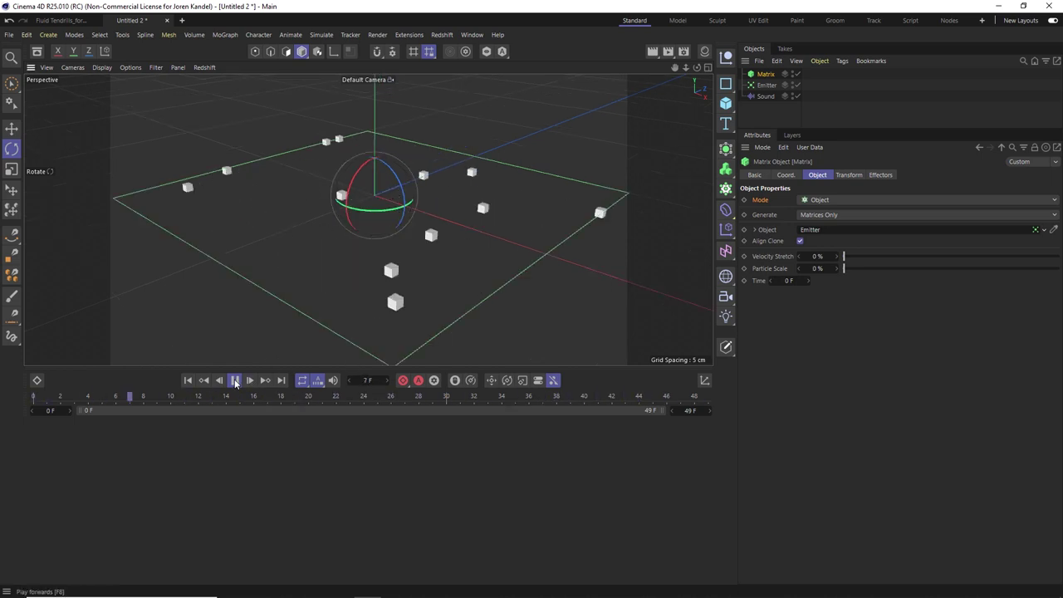
{"action": "left_click", "coordinate": [849, 176]}
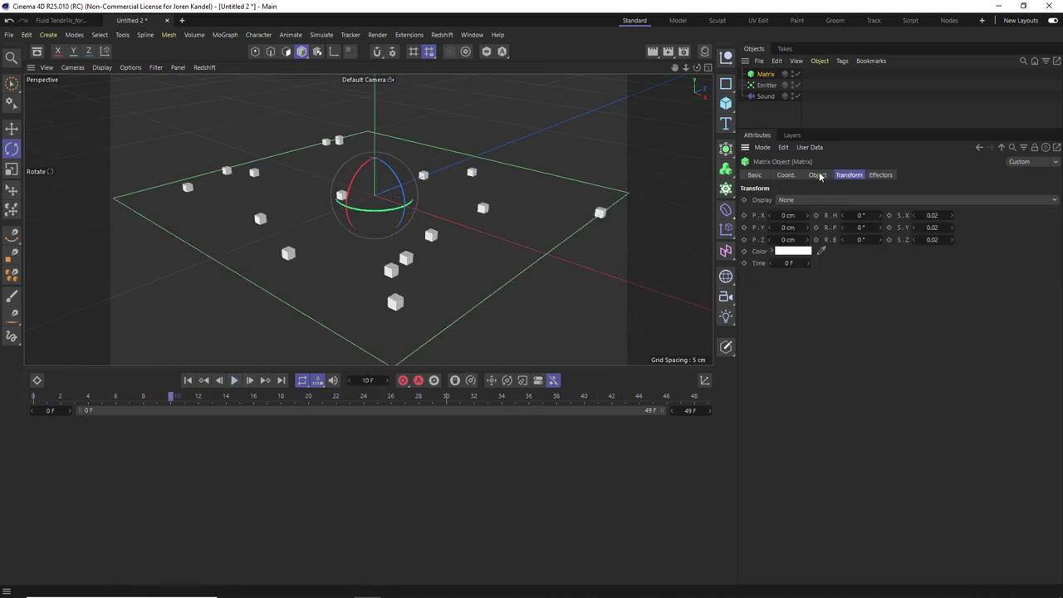
{"action": "left_click", "coordinate": [881, 174]}
{"action": "left_click", "coordinate": [818, 175]}
{"action": "left_click", "coordinate": [786, 174]}
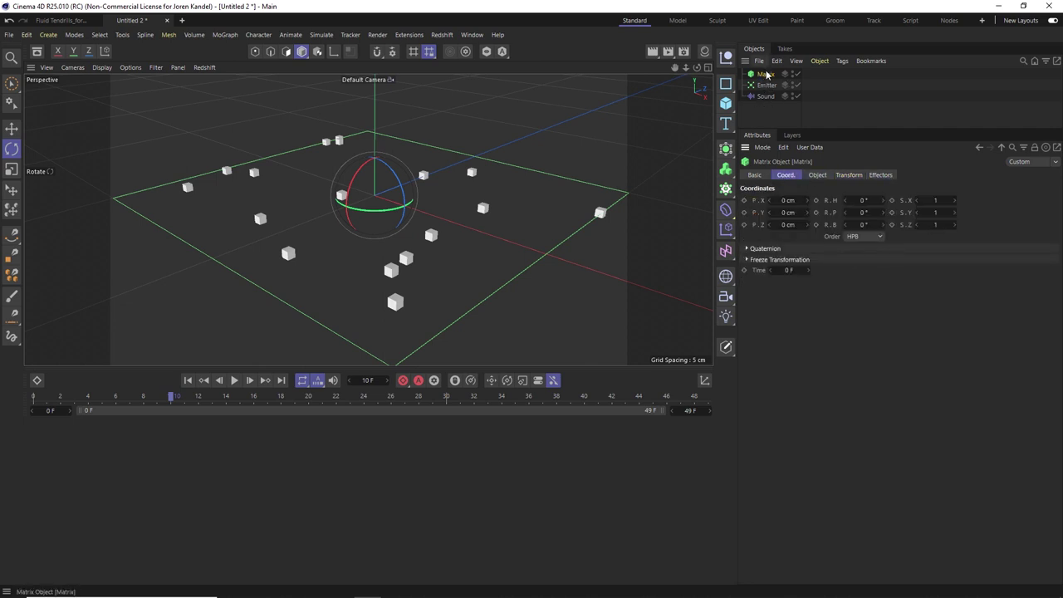
{"action": "left_click", "coordinate": [880, 175]}
{"action": "left_click_drag", "start_coordinate": [838, 236], "coordinate": [846, 225]}
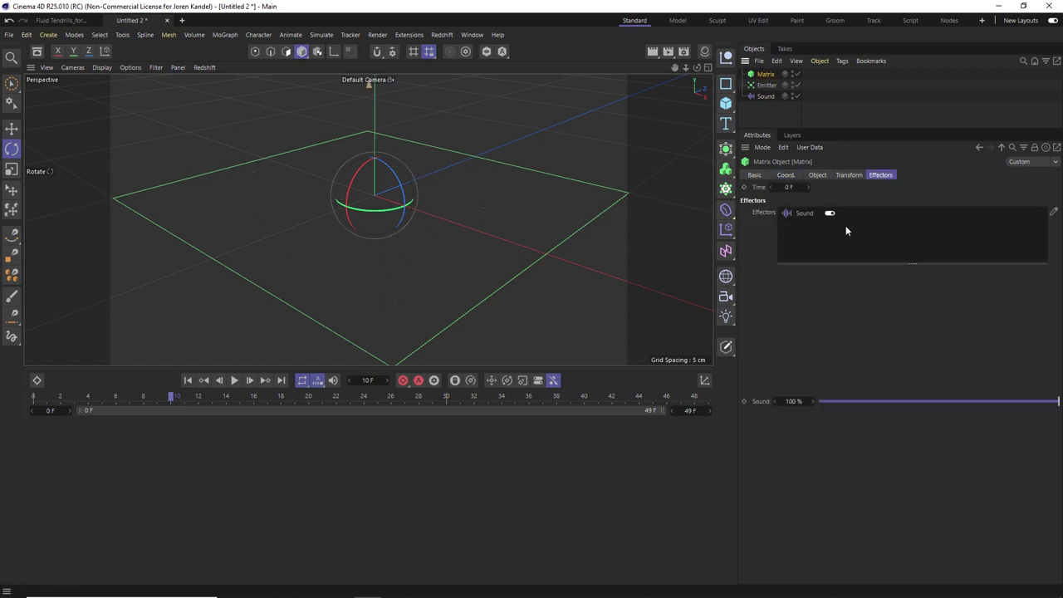
- Play the animation to check how the Sound effector displaces the Matrix particles
{"action": "left_click", "coordinate": [233, 380]}
{"action": "scroll", "coordinate": [367, 219], "scroll_direction": "down", "scroll_amount": 6}
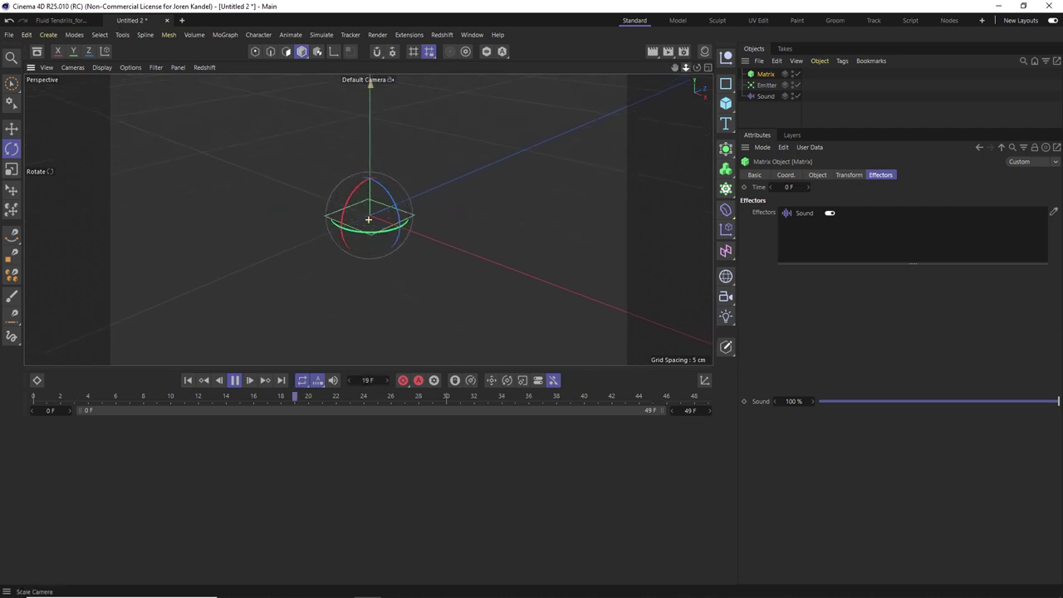
{"action": "scroll", "coordinate": [368, 220], "scroll_direction": "down", "scroll_amount": 3}
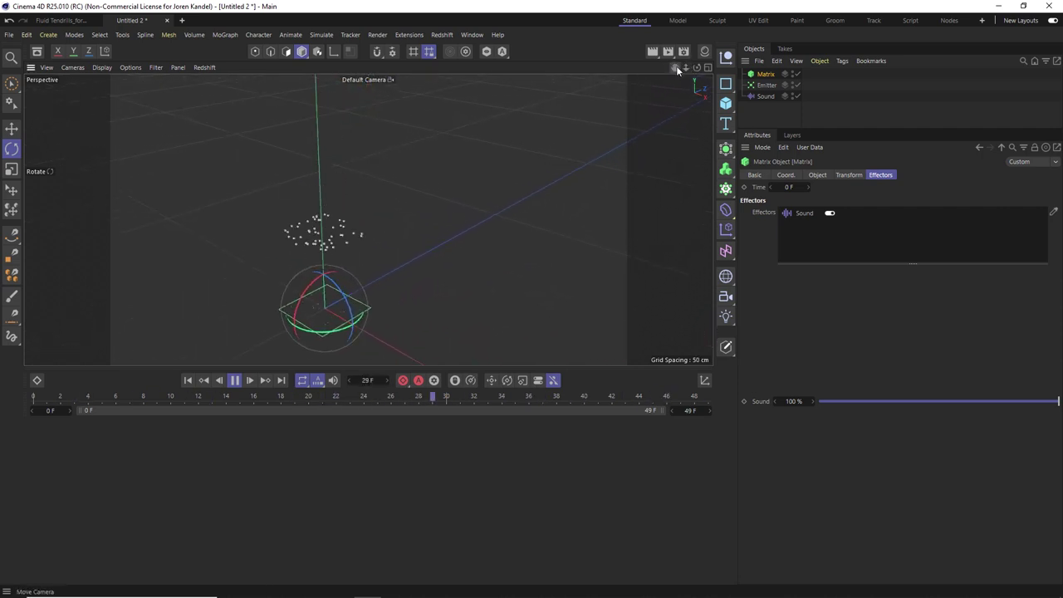
{"action": "scroll", "coordinate": [368, 219], "scroll_direction": "down", "scroll_amount": 3}
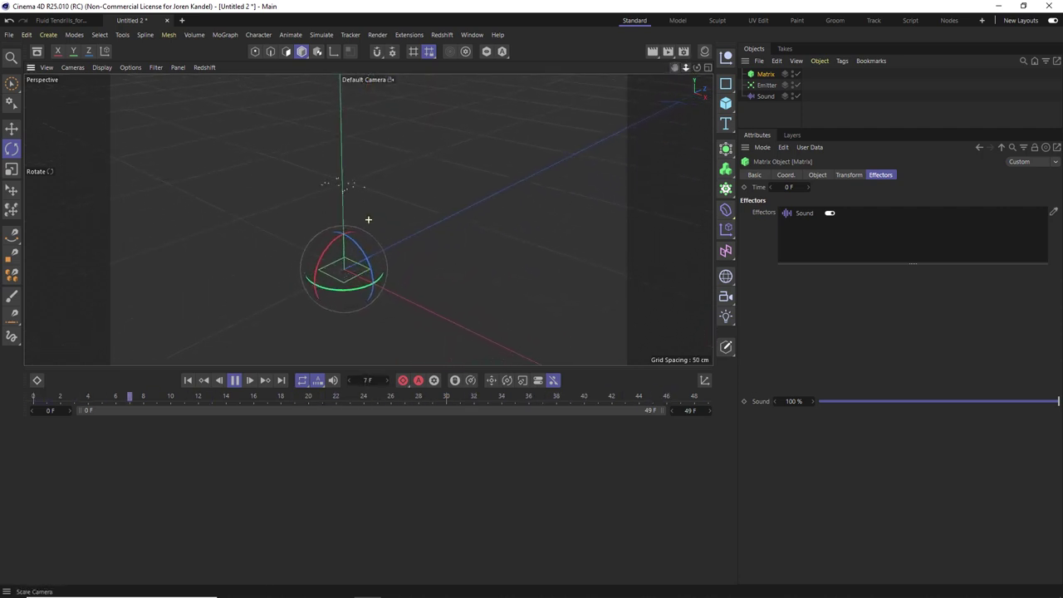
{"action": "scroll", "coordinate": [368, 219], "scroll_direction": "down", "scroll_amount": 1}
{"action": "middle_click_drag", "start_coordinate": [368, 219], "coordinate": [364, 238], "text": "alt"}
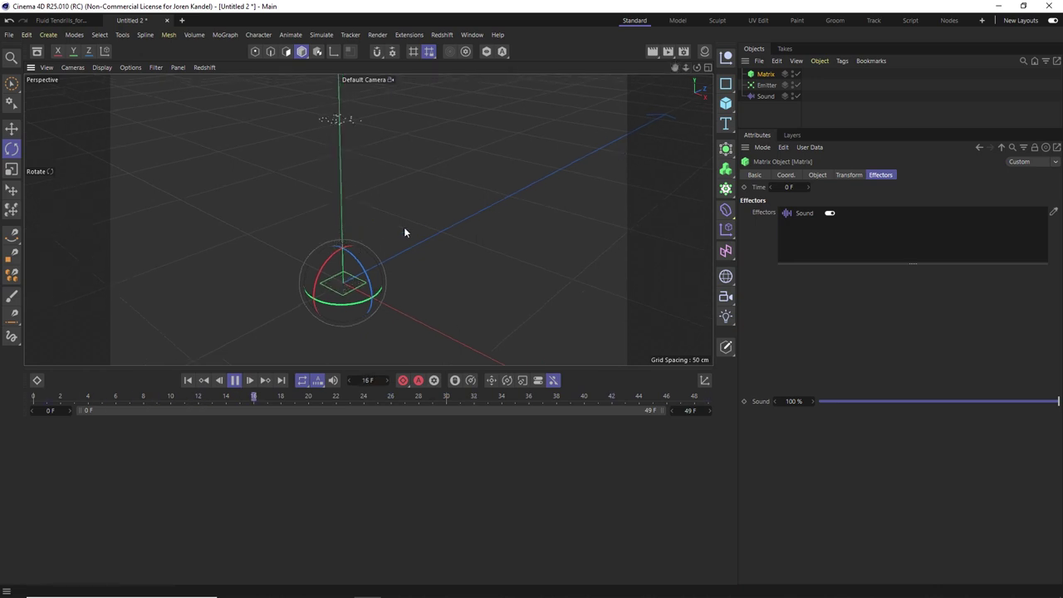
- Set the Sound effector's Y position parameter to 30 cm
{"action": "left_click", "coordinate": [765, 96]}
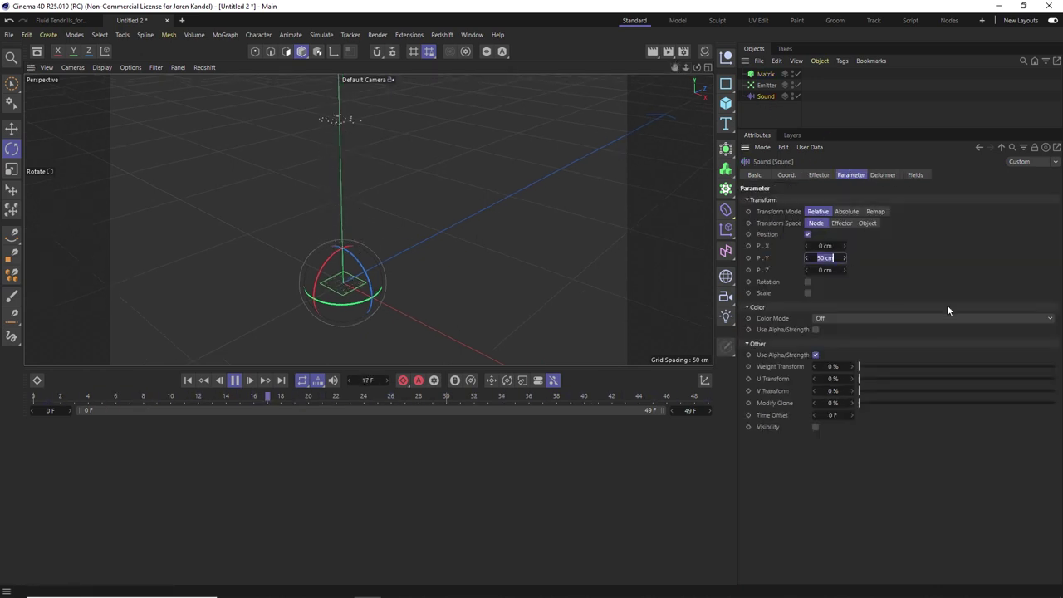
{"action": "type", "text": "30"}
{"action": "key", "text": "Return"}
{"action": "scroll", "coordinate": [339, 249], "scroll_direction": "up", "scroll_amount": 5}
{"action": "scroll", "coordinate": [358, 263], "scroll_direction": "down", "scroll_amount": 1}
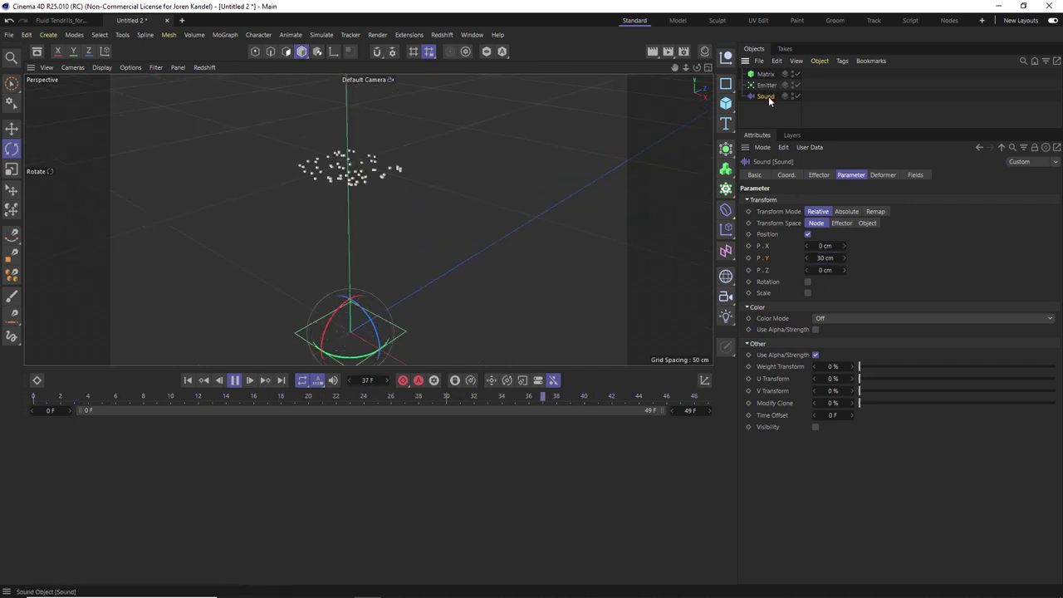
- Add a Random Field to the Sound effector's falloff fields
{"action": "left_click", "coordinate": [916, 174]}
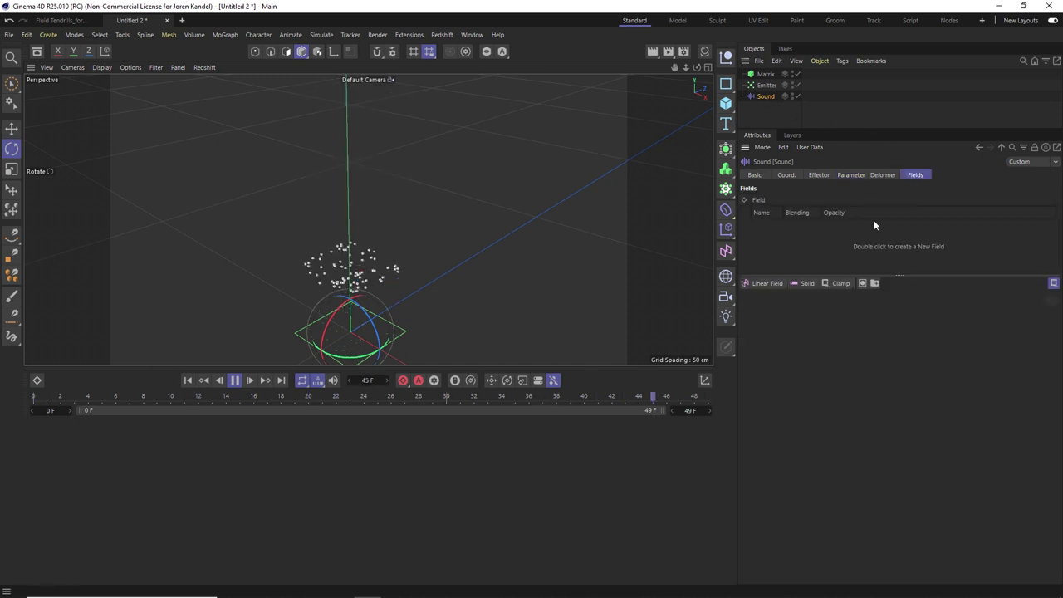
{"action": "left_click", "coordinate": [765, 284]}
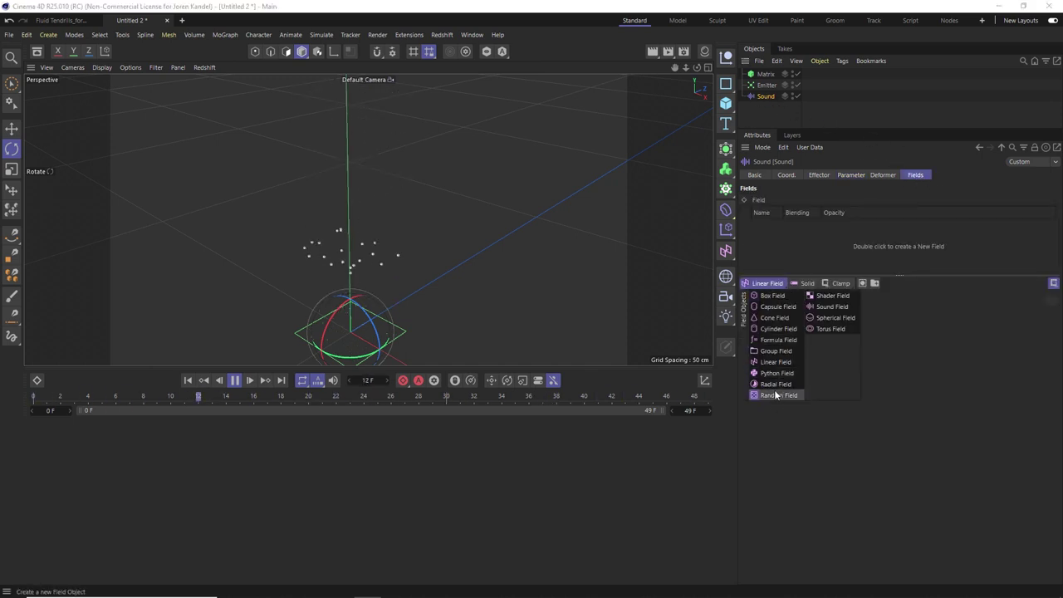
{"action": "left_click", "coordinate": [778, 395]}
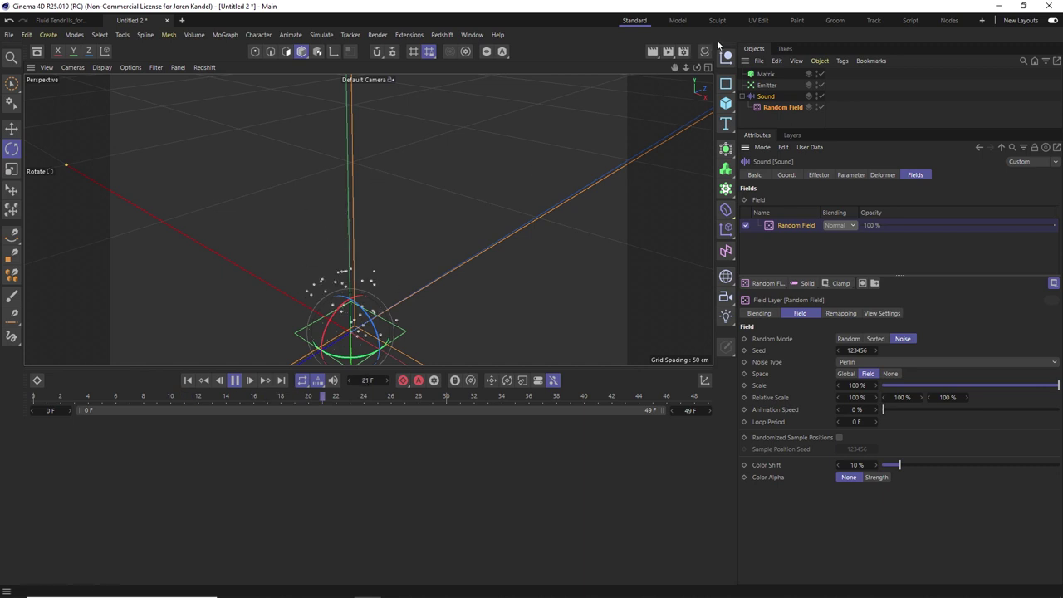
{"action": "scroll", "coordinate": [368, 221], "scroll_direction": "up", "scroll_amount": 5}
- Stop the playback and add two probes to the Sound effector's amplitude graph, covering about 286–774 Hz and 1724–3013 Hz
{"action": "left_click", "coordinate": [765, 98]}
{"action": "left_click", "coordinate": [819, 175]}
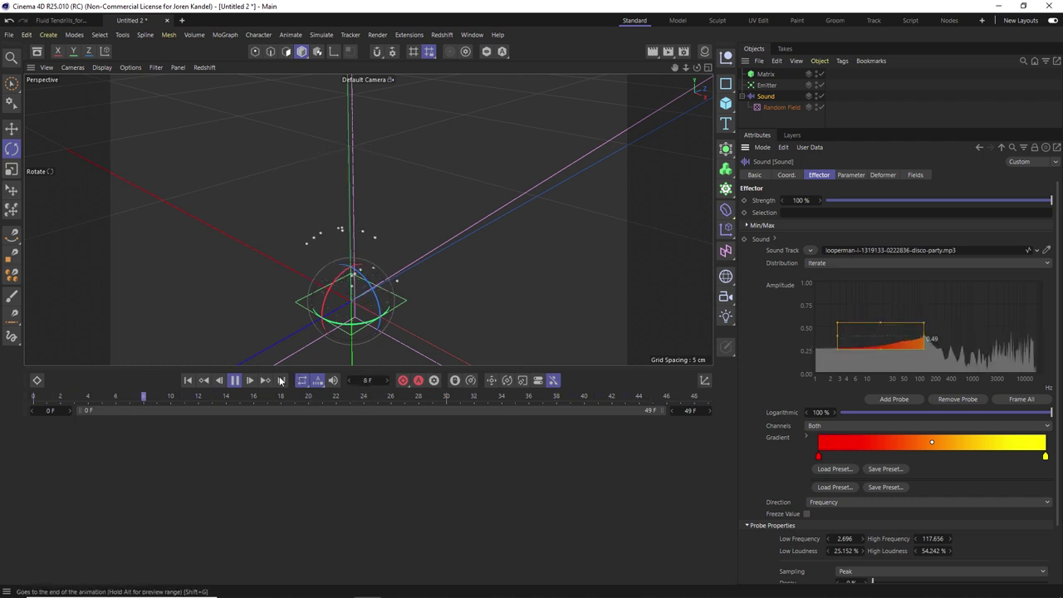
{"action": "left_click", "coordinate": [233, 381]}
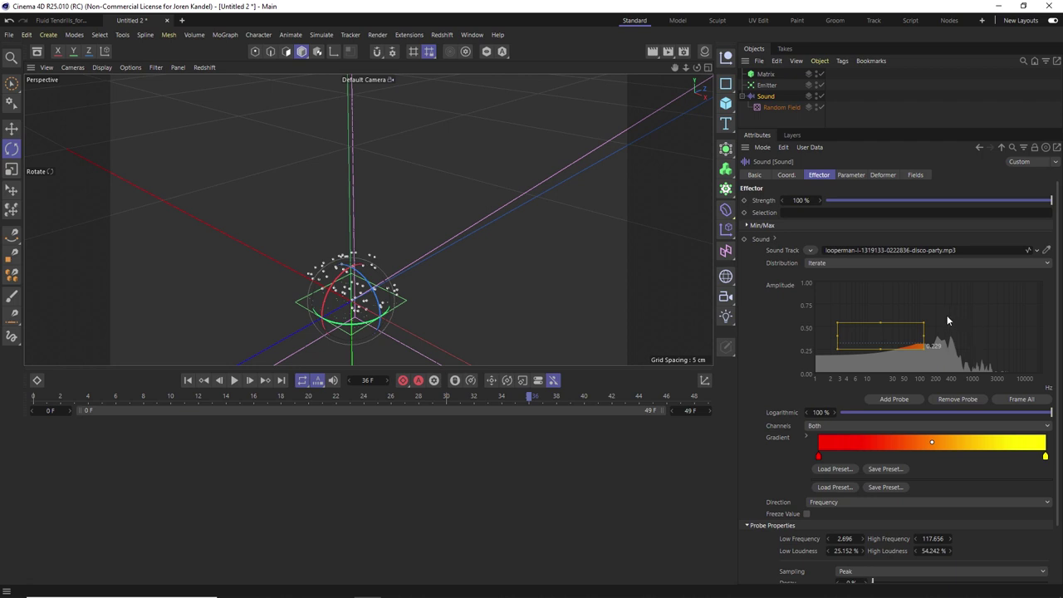
{"action": "mouse_move", "coordinate": [944, 312]}
{"action": "left_mouse_down"}
{"action": "mouse_move", "coordinate": [965, 347]}
{"action": "mouse_move", "coordinate": [956, 338]}
{"action": "left_mouse_up"}
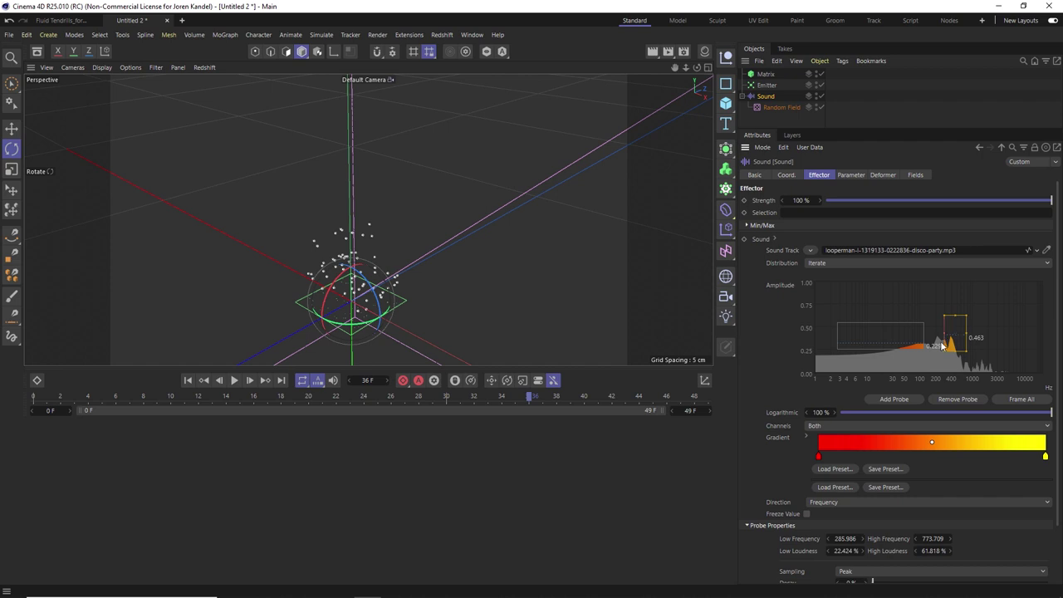
{"action": "left_click_drag", "start_coordinate": [1000, 364], "coordinate": [998, 363]}
- Play the animation from the first frame to check how the particles react to the added sound probes
{"action": "left_click", "coordinate": [188, 380]}
{"action": "left_click", "coordinate": [234, 380]}
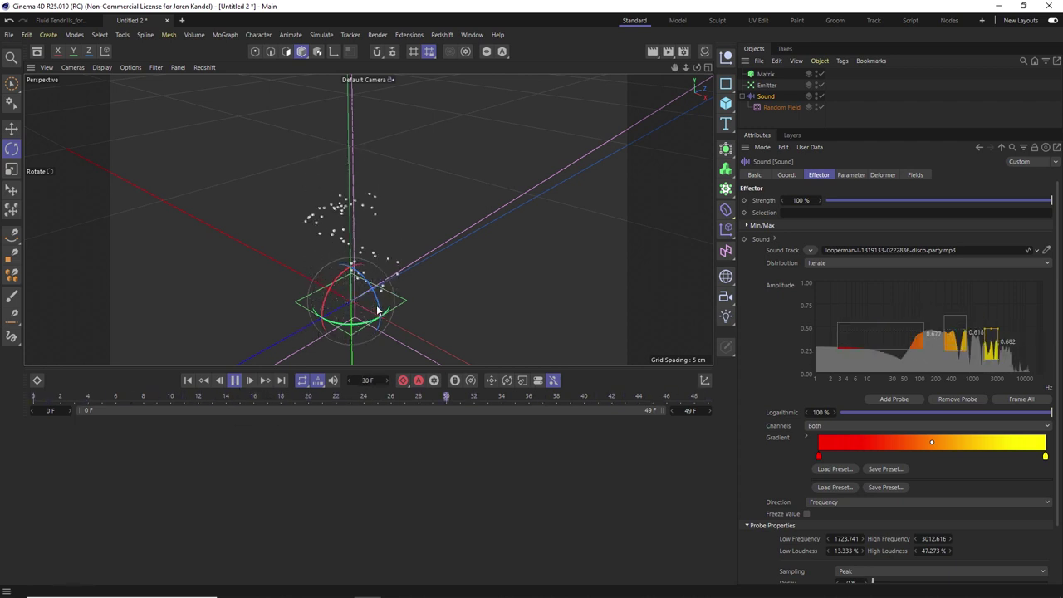
{"action": "left_click", "coordinate": [235, 379]}
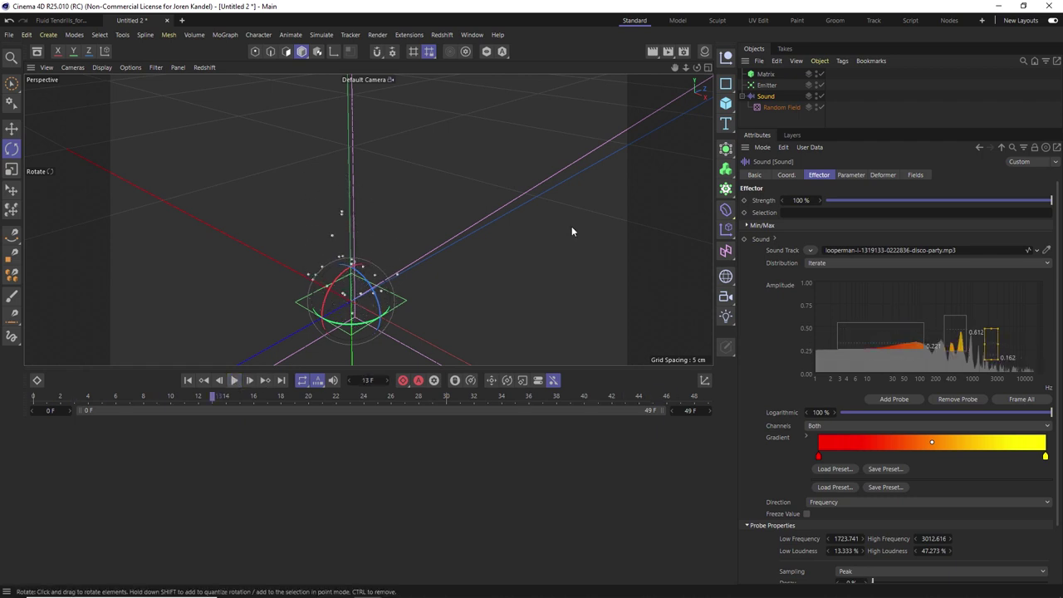
- Collapse the Sound effector's hierarchy and add a Field Force object to the scene
{"action": "left_click", "coordinate": [742, 96]}
{"action": "left_click", "coordinate": [767, 107]}
{"action": "key", "text": "shift+c"}
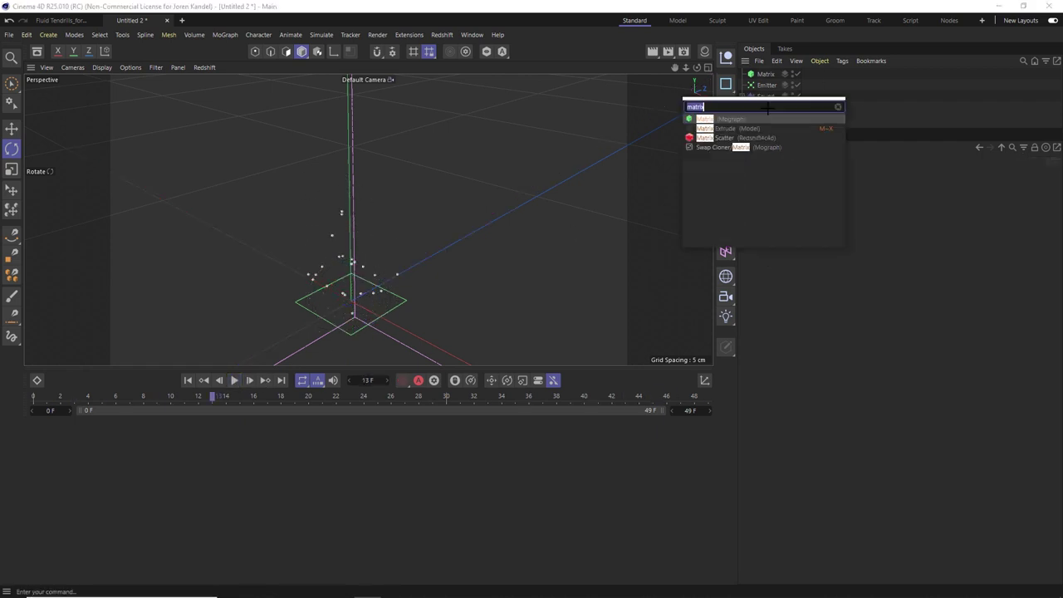
{"action": "type", "text": "field fo"}
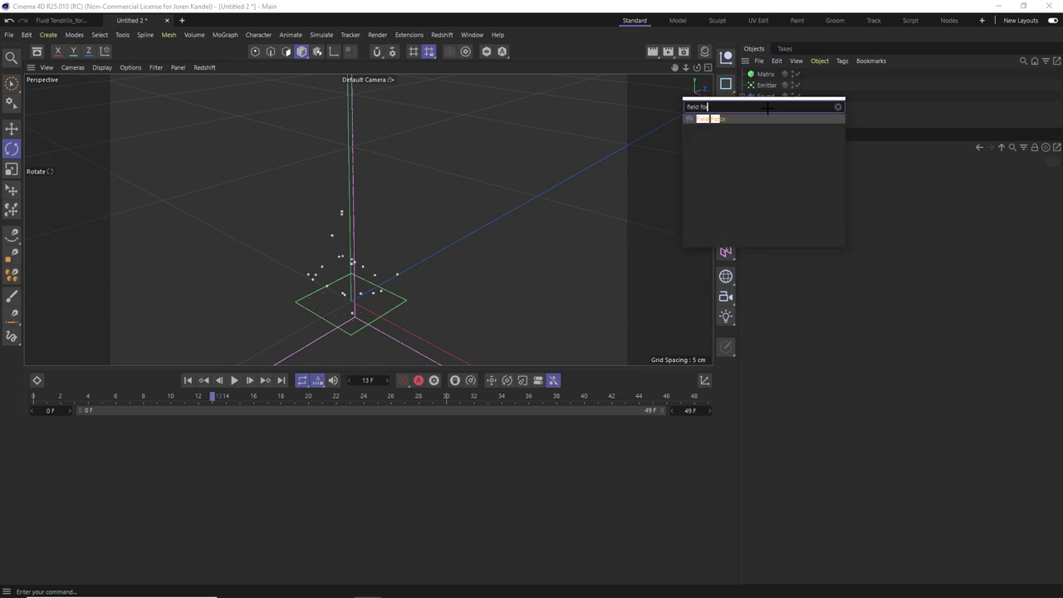
{"action": "type", "text": "rce"}
{"action": "key", "text": "BackSpace"}
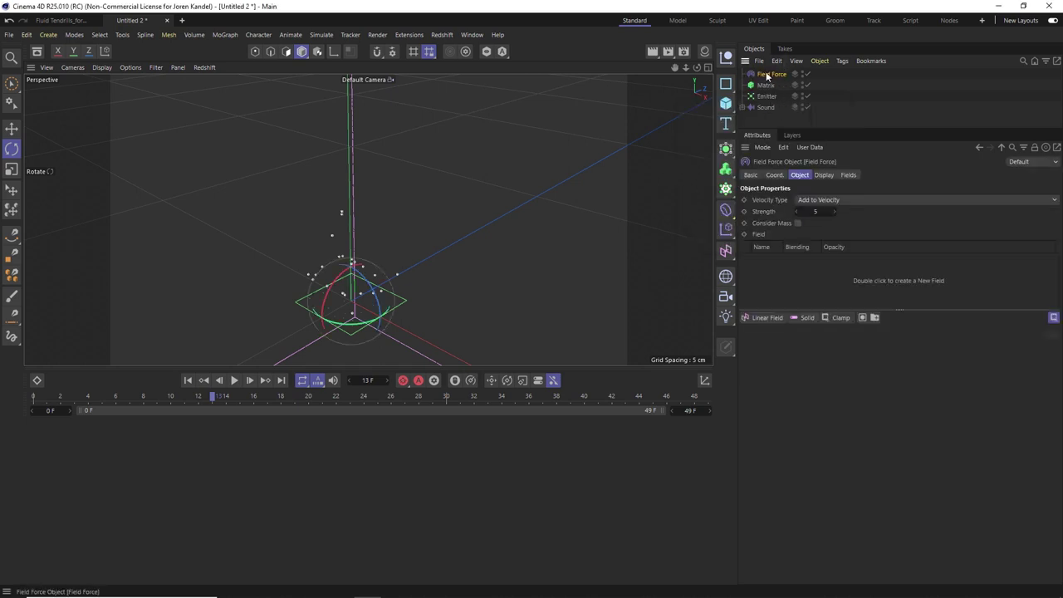
- Set the Field Force's velocity type to Change Direction and add a Random Field to it
{"action": "left_click", "coordinate": [775, 175]}
{"action": "left_click", "coordinate": [799, 175]}
{"action": "left_click", "coordinate": [811, 199]}
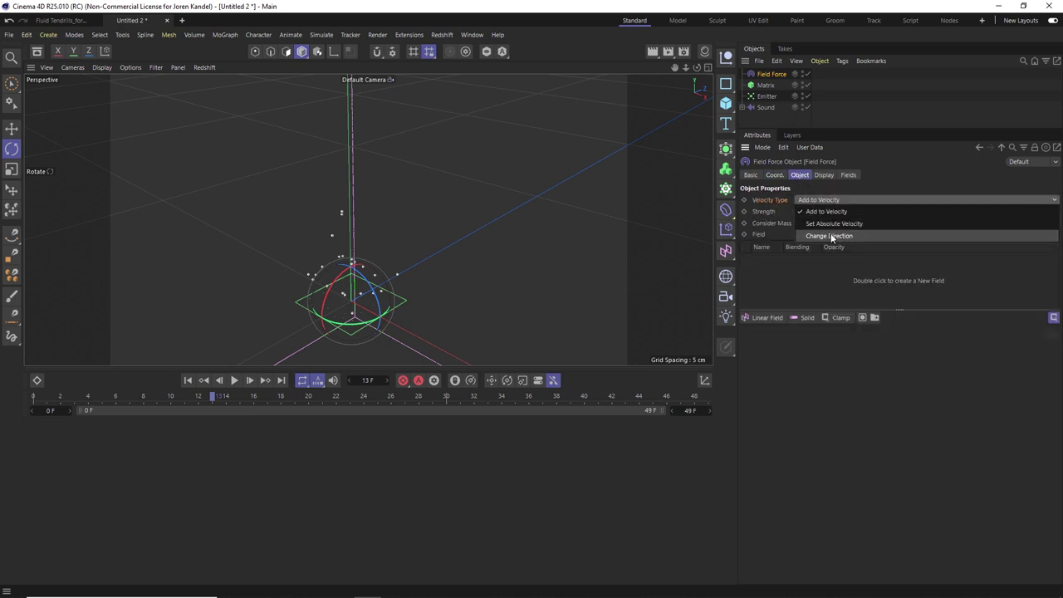
{"action": "left_click", "coordinate": [831, 236]}
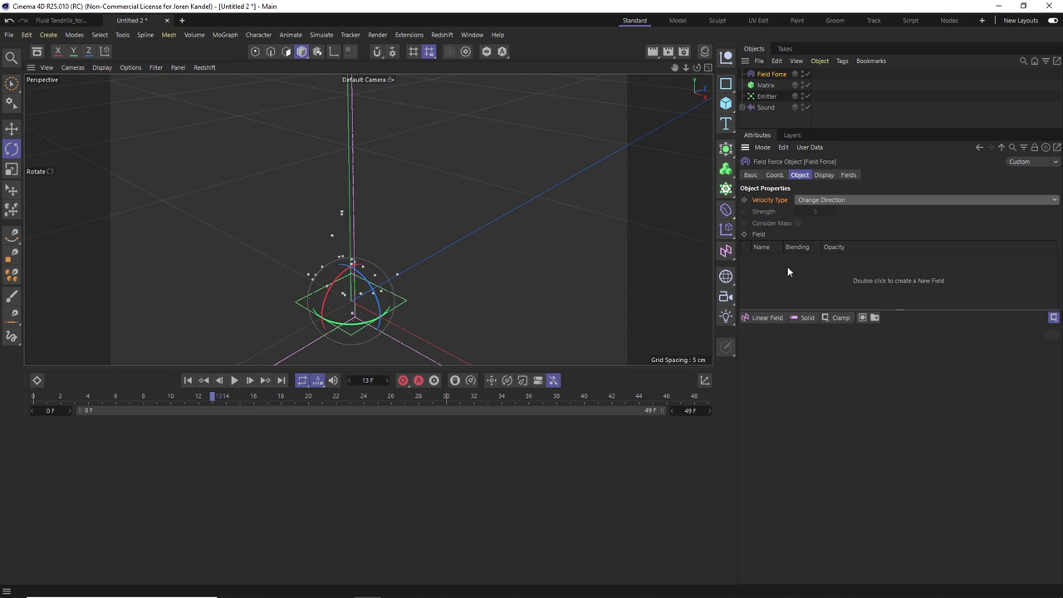
{"action": "left_click", "coordinate": [779, 314]}
{"action": "left_click", "coordinate": [769, 427]}
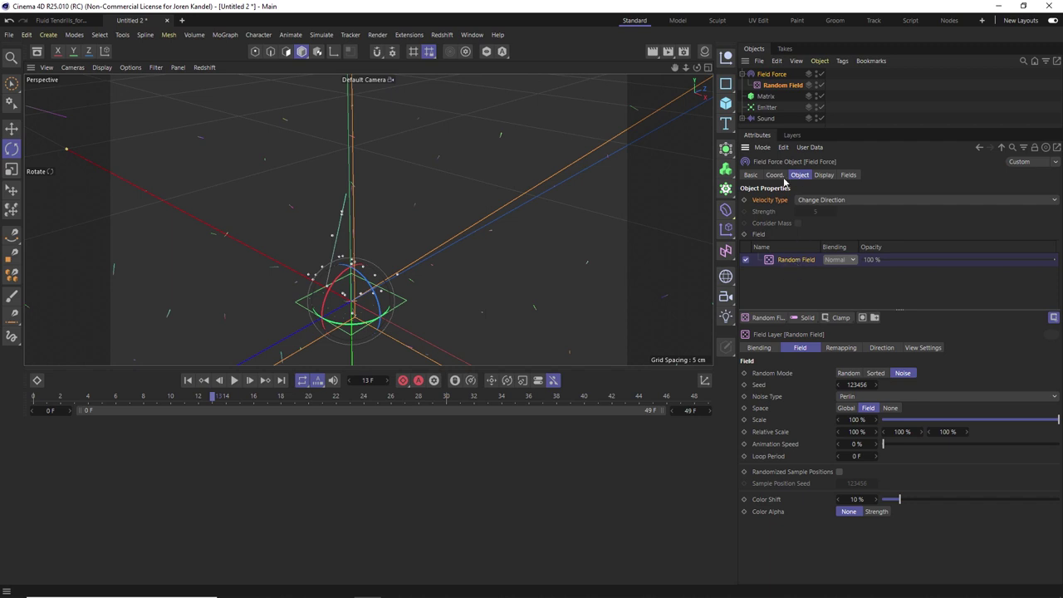
- Set the Field Force object's scale to 0.5 on X, Y and Z
{"action": "left_click", "coordinate": [776, 176]}
{"action": "left_click", "coordinate": [938, 201]}
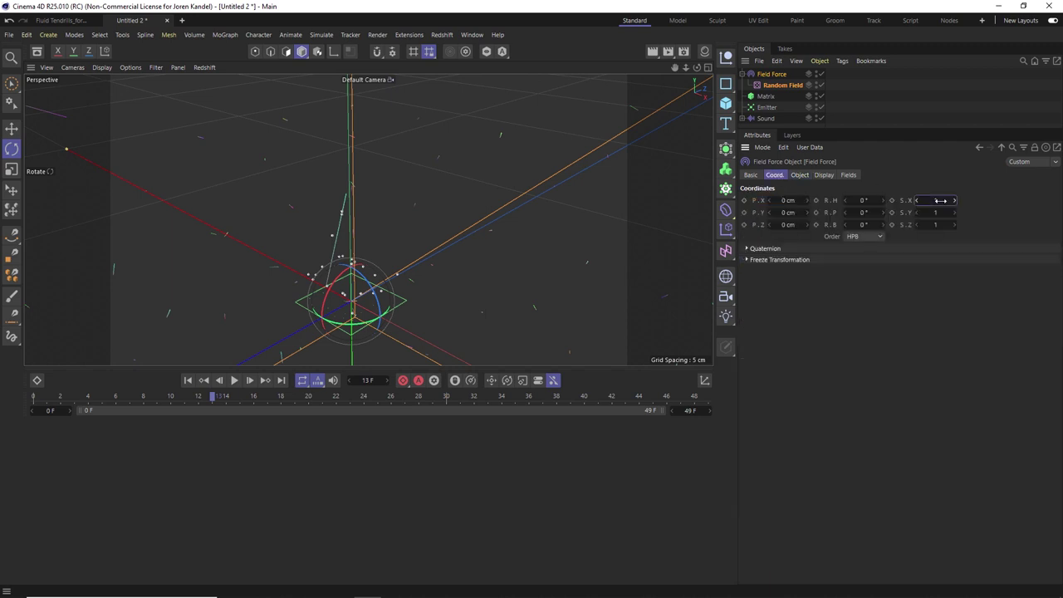
{"action": "type", "text": ".02"}
{"action": "key", "text": "BackSpace"}
{"action": "key", "text": "BackSpace"}
{"action": "type", "text": "5"}
{"action": "key", "text": "Tab"}
{"action": "type", "text": ".5"}
{"action": "key", "text": "Tab"}
{"action": "type", "text": ".5"}
{"action": "key", "text": "Return"}
- Set the Field Force object's scale to 0.2 on X, Y and Z
{"action": "left_click_drag", "start_coordinate": [685, 68], "coordinate": [632, 73]}
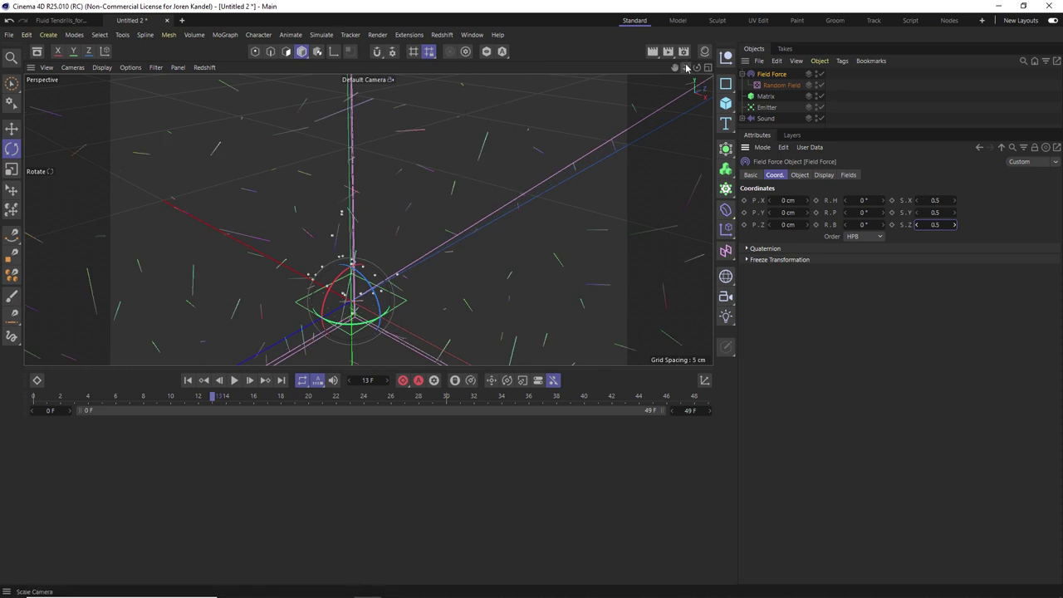
{"action": "left_click_drag", "start_coordinate": [368, 218], "coordinate": [365, 241], "text": "alt"}
{"action": "left_click", "coordinate": [936, 200]}
{"action": "type", "text": ".2"}
{"action": "key", "text": "Tab"}
{"action": "type", "text": "0.2"}
{"action": "key", "text": "Tab"}
{"action": "type", "text": "0.2"}
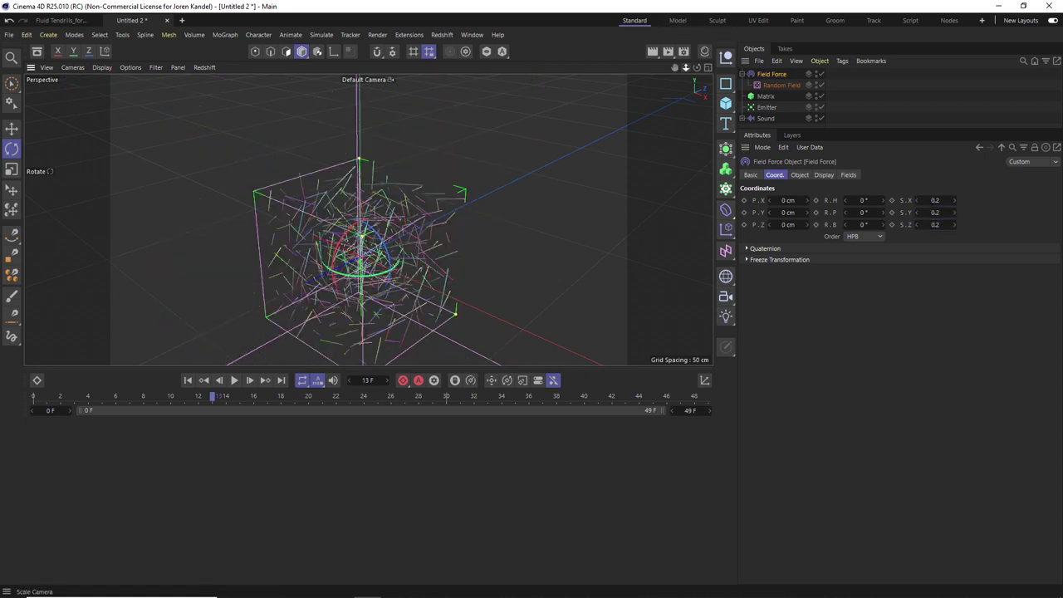
{"action": "scroll", "coordinate": [368, 219], "scroll_direction": "up", "scroll_amount": 10}
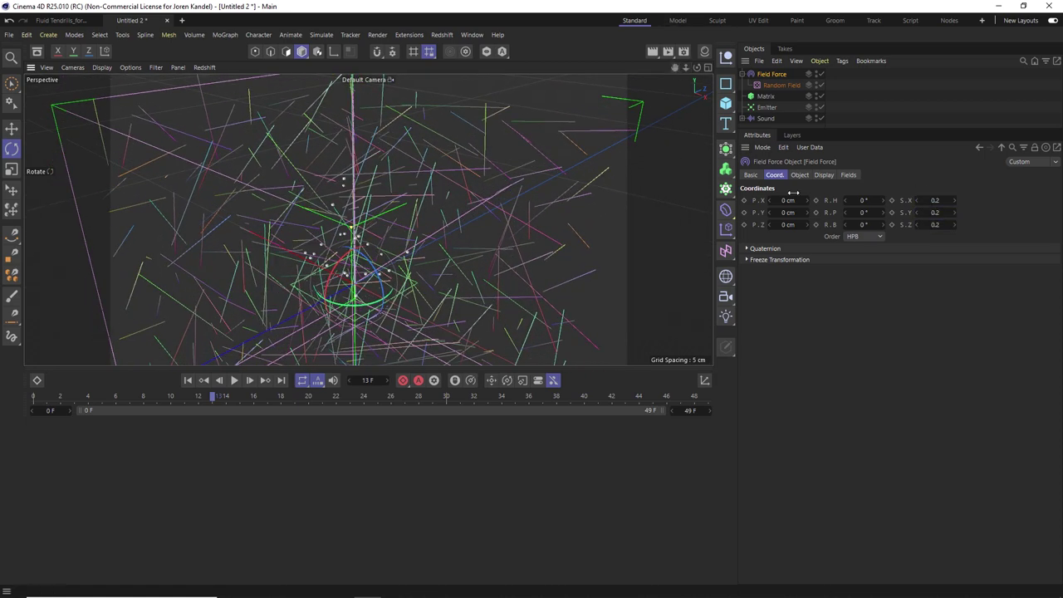
- Set the noise type of the Field Force's Random Field to Hama and its scale to 300 %
{"action": "left_click", "coordinate": [801, 177]}
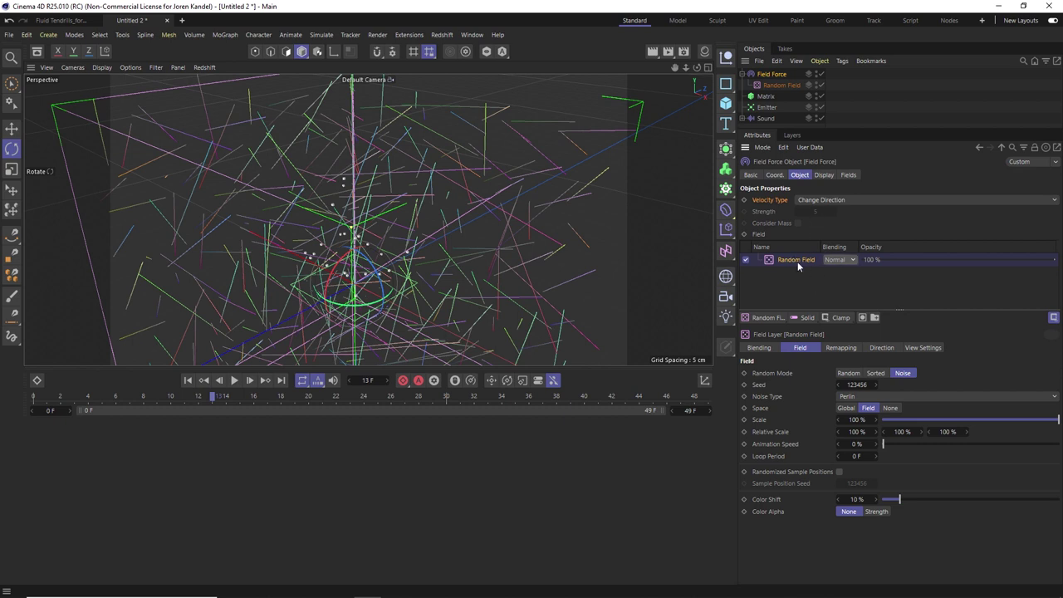
{"action": "left_click", "coordinate": [871, 397]}
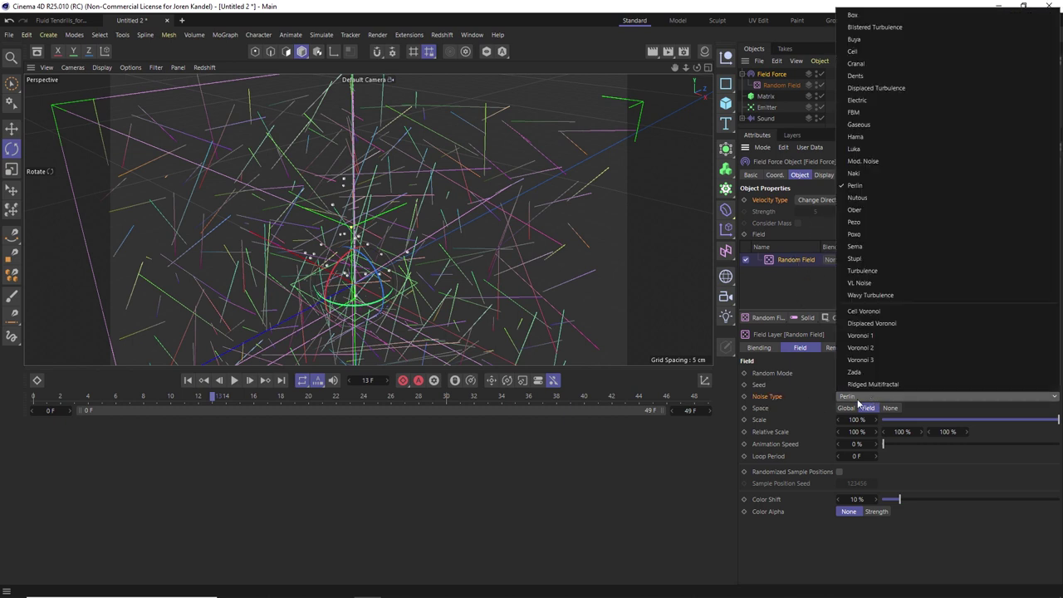
{"action": "left_click", "coordinate": [856, 137]}
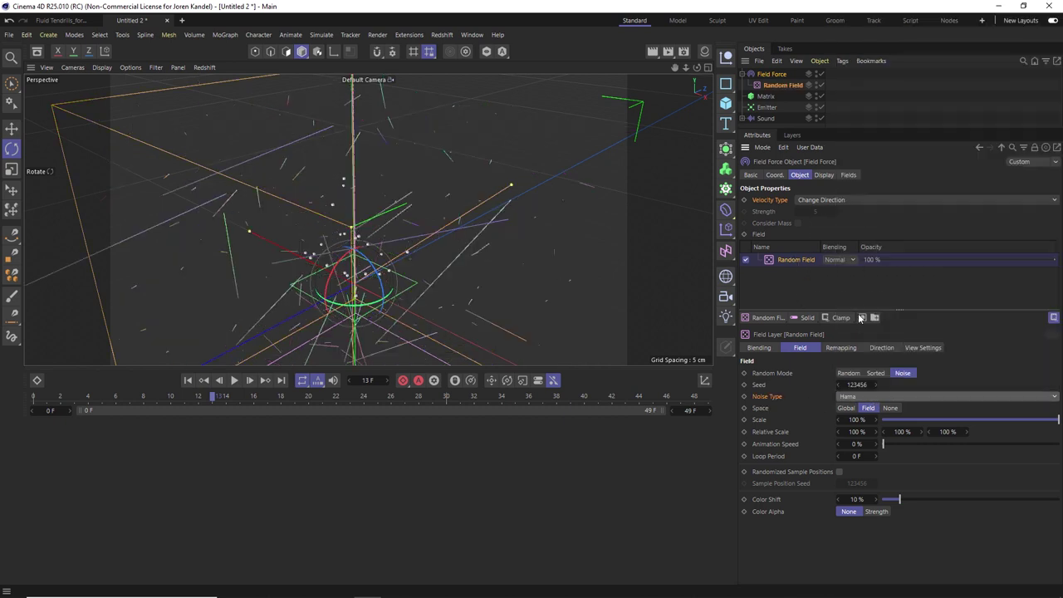
{"action": "double_click", "coordinate": [856, 419]}
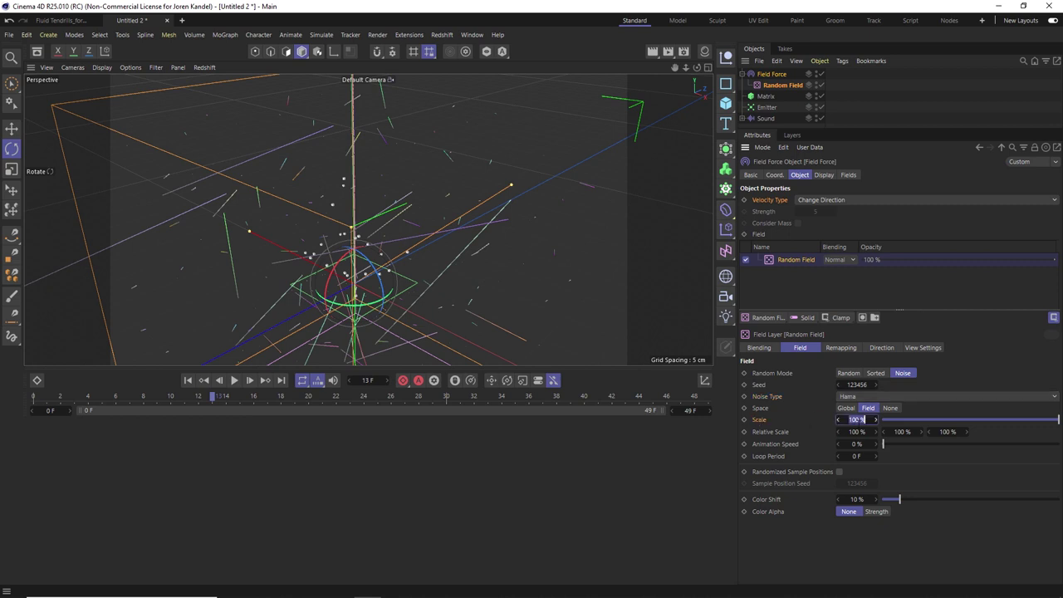
{"action": "type", "text": "300"}
{"action": "key", "text": "Return"}
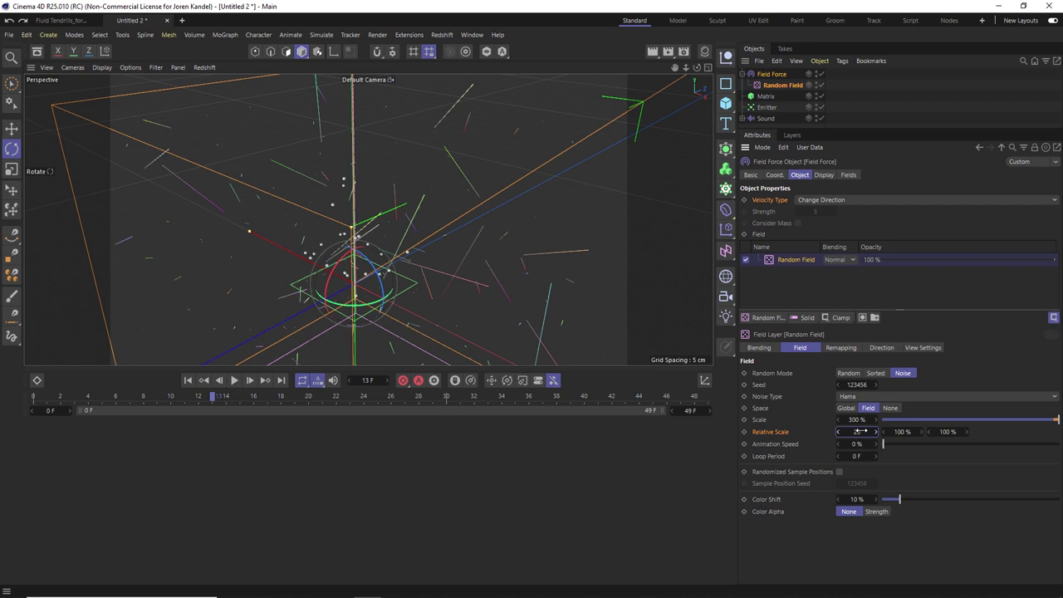
- Set the Random Field's relative scale to 20 % on X and Z
{"action": "type", "text": "200"}
{"action": "key", "text": "Tab"}
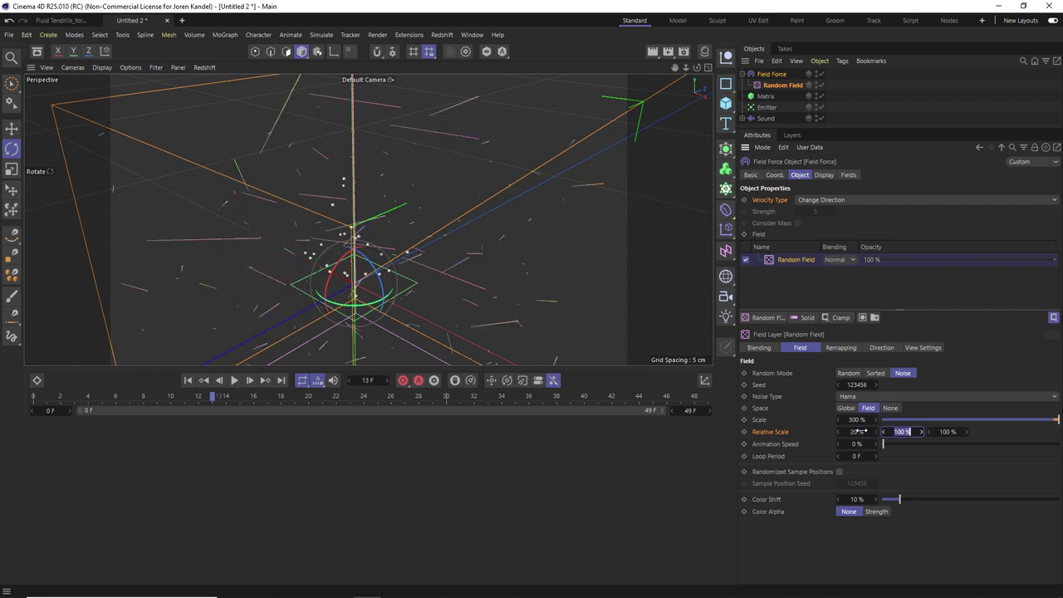
{"action": "key", "text": "Tab"}
{"action": "type", "text": "20"}
{"action": "key", "text": "Return"}
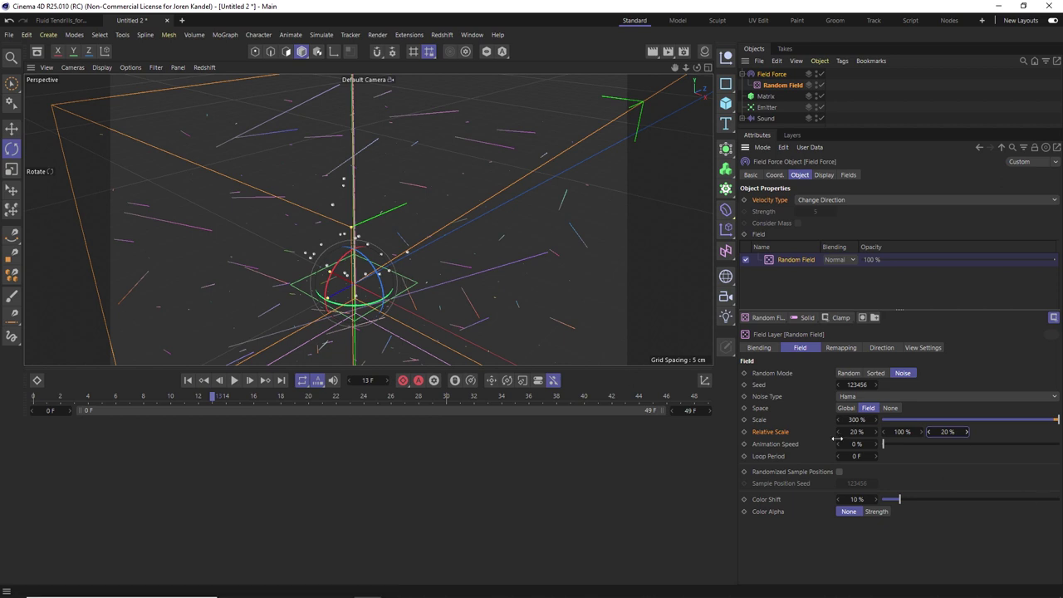
{"action": "left_click", "coordinate": [774, 444]}
{"action": "left_click", "coordinate": [850, 347]}
{"action": "left_click", "coordinate": [805, 347]}
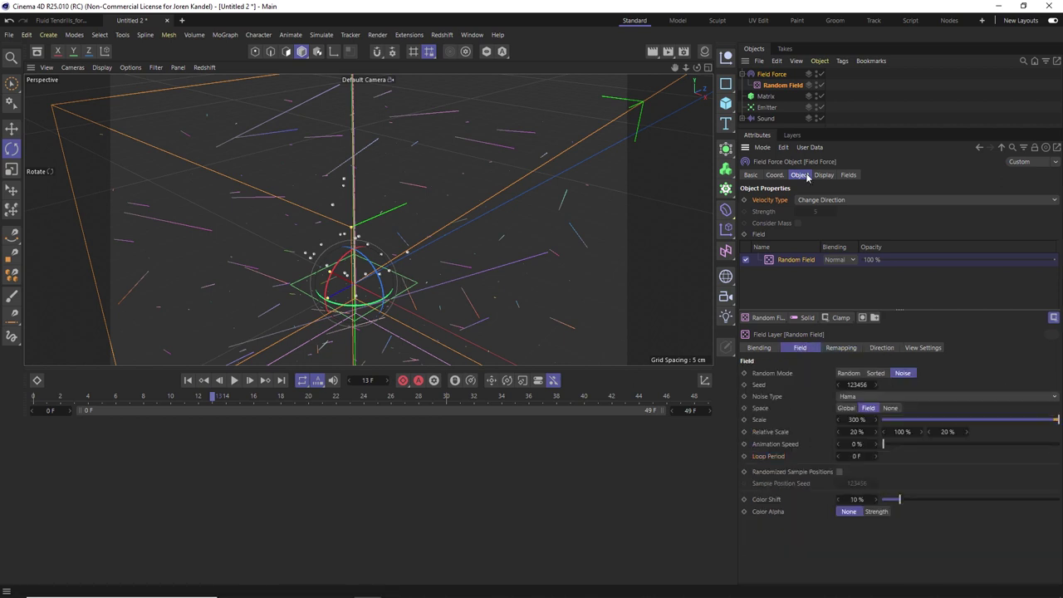
{"action": "left_click", "coordinate": [848, 176]}
{"action": "left_click_drag", "start_coordinate": [779, 88], "coordinate": [797, 233]}
{"action": "left_click_drag", "start_coordinate": [675, 70], "coordinate": [674, 55]}
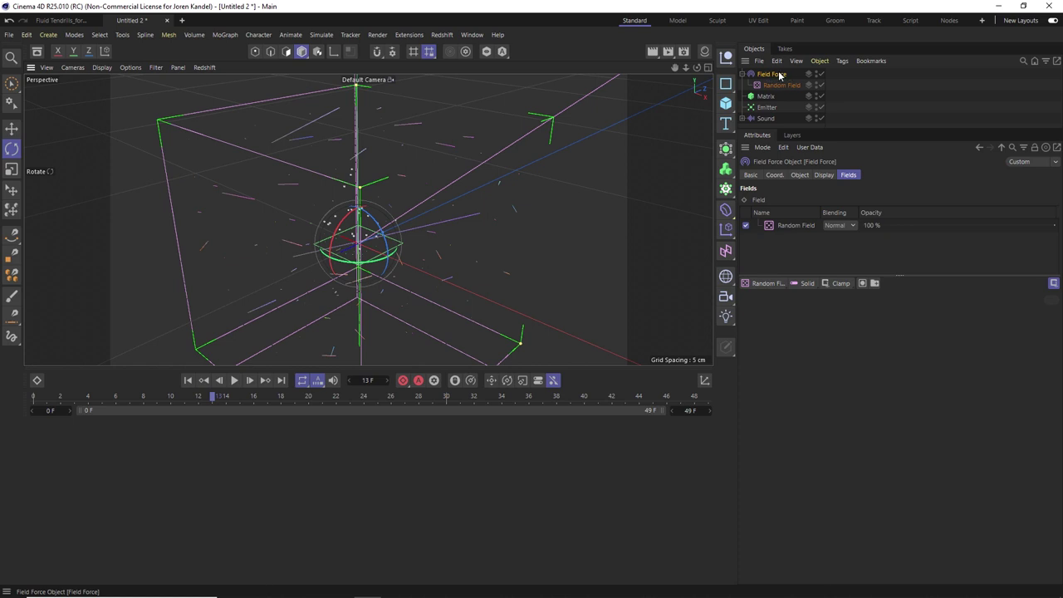
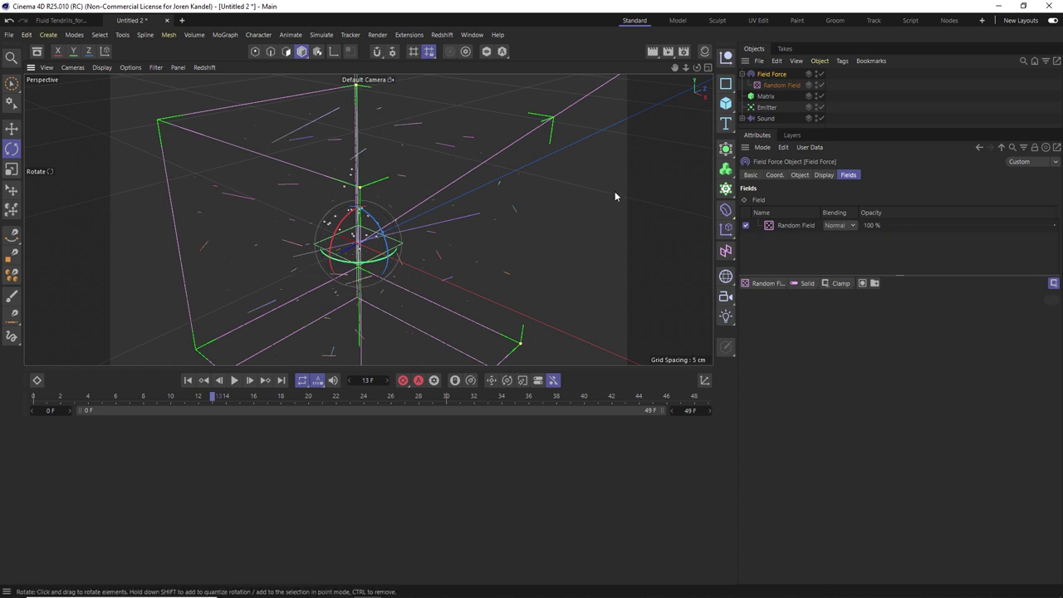
{"action": "left_click", "coordinate": [762, 96]}
{"action": "left_click", "coordinate": [769, 74]}
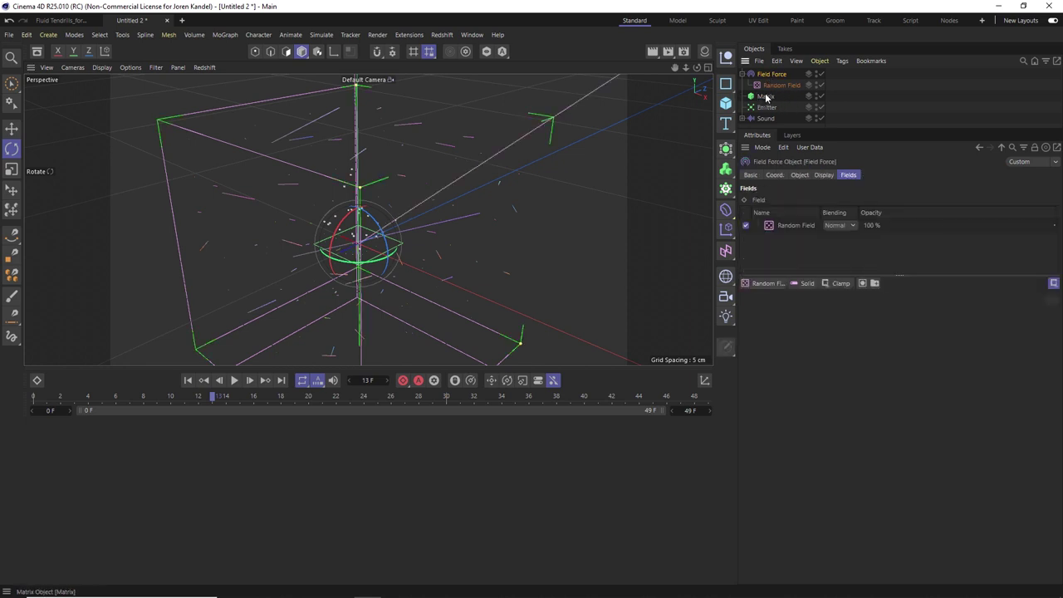
- Add a Jiggle deformer and make it a child of the Matrix object
{"action": "left_click", "coordinate": [764, 96]}
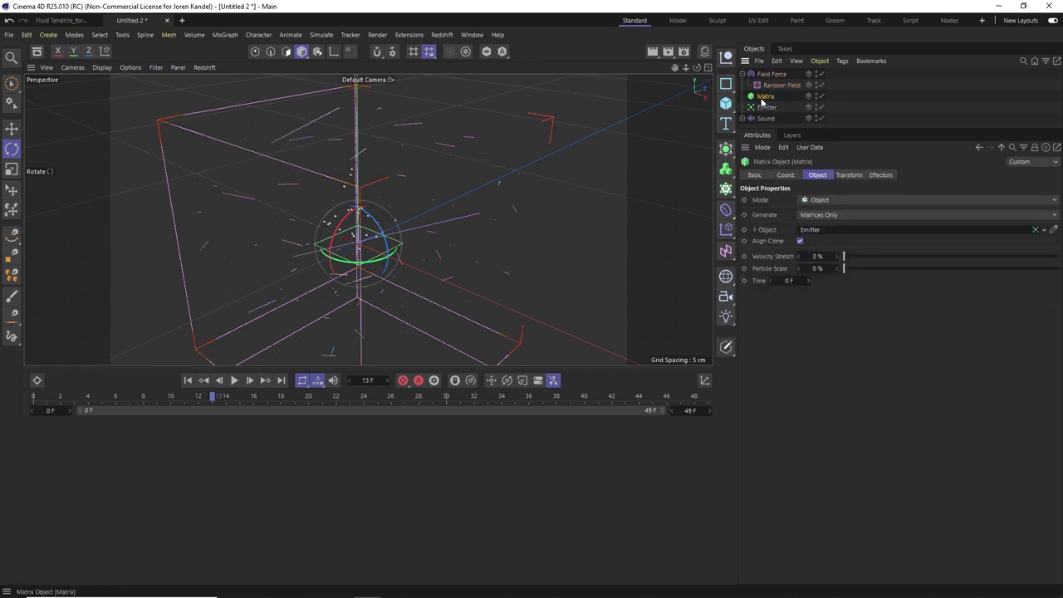
{"action": "left_click", "coordinate": [879, 175]}
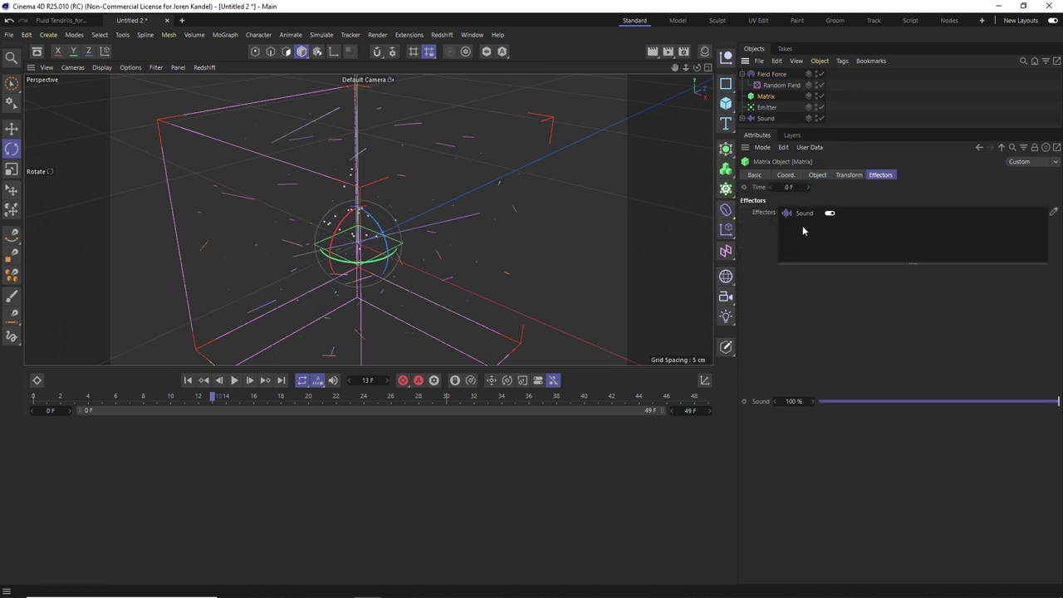
{"action": "left_click_drag", "start_coordinate": [789, 131], "coordinate": [789, 221]}
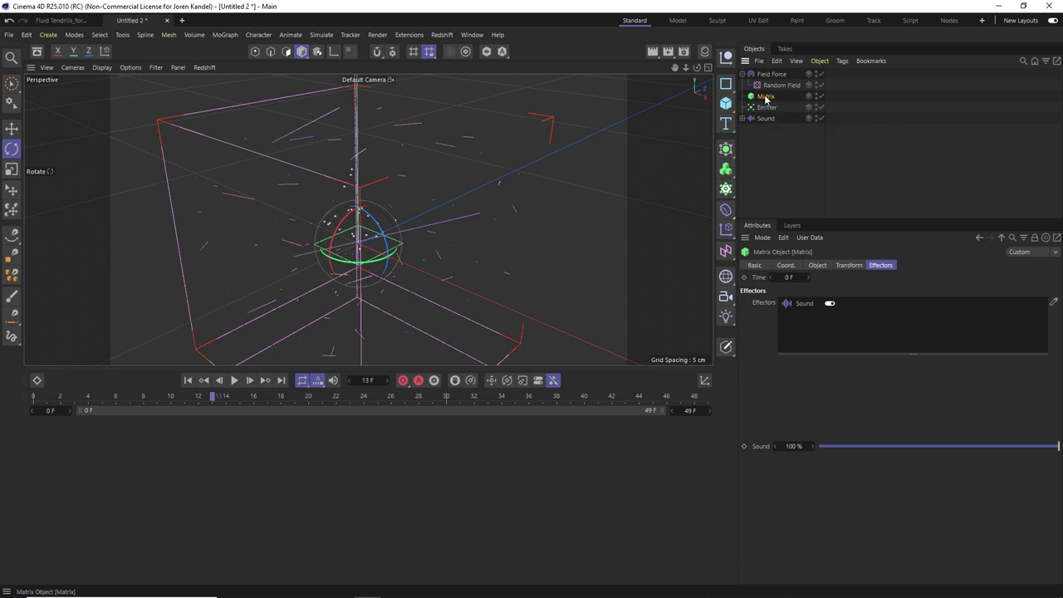
{"action": "key", "text": "shift+c"}
{"action": "key", "text": "BackSpace"}
{"action": "type", "text": "jigg"}
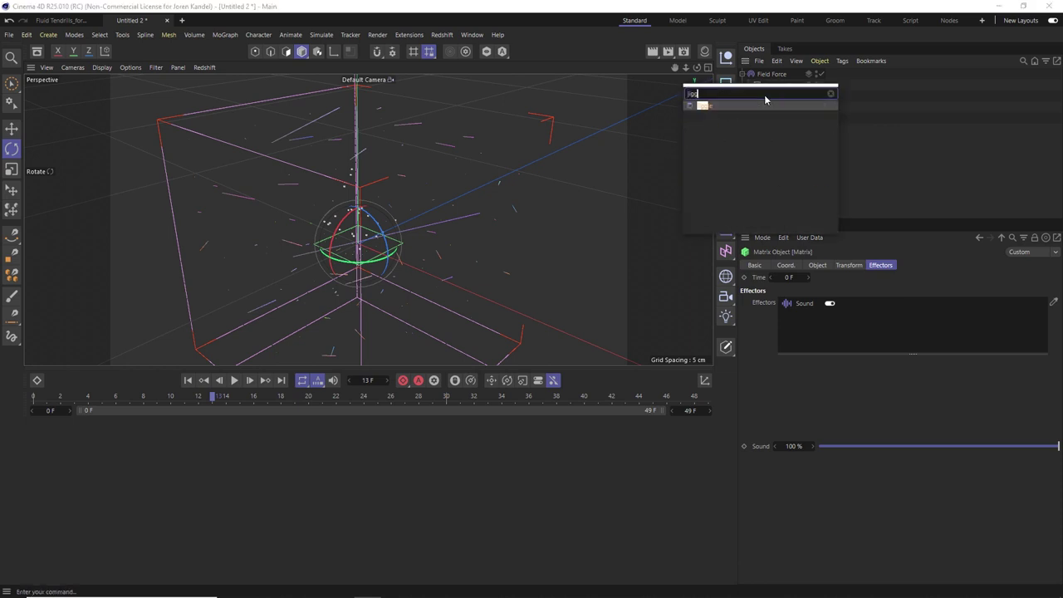
{"action": "key", "text": "Return"}
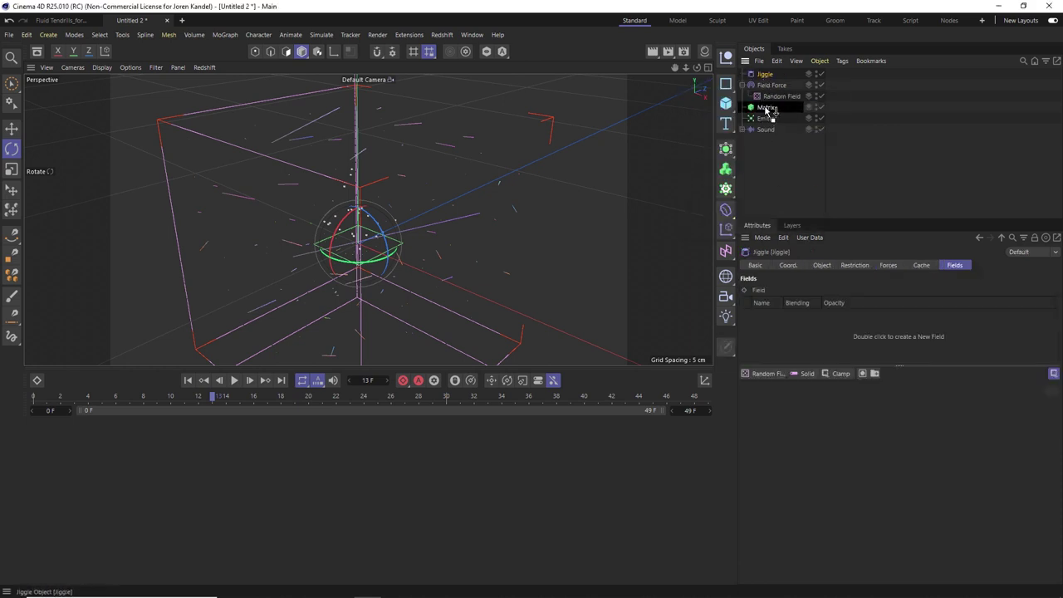
{"action": "left_click_drag", "start_coordinate": [768, 110], "coordinate": [767, 108]}
- Add the Field Force to the Jiggle deformer's forces and hide the Field Force in the viewport
{"action": "left_click", "coordinate": [855, 265]}
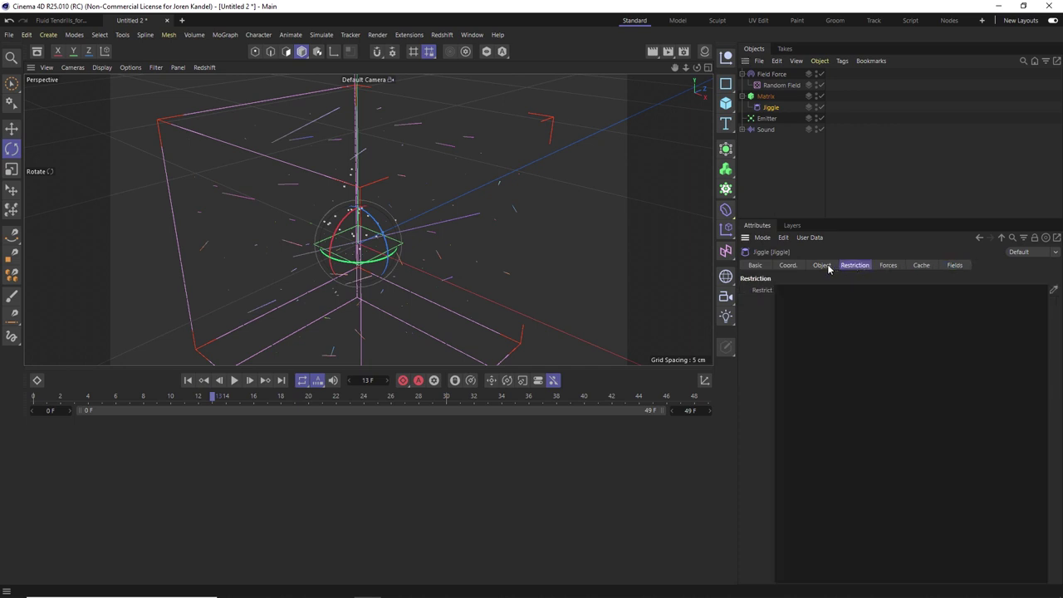
{"action": "left_click", "coordinate": [824, 265]}
{"action": "left_click", "coordinate": [890, 264]}
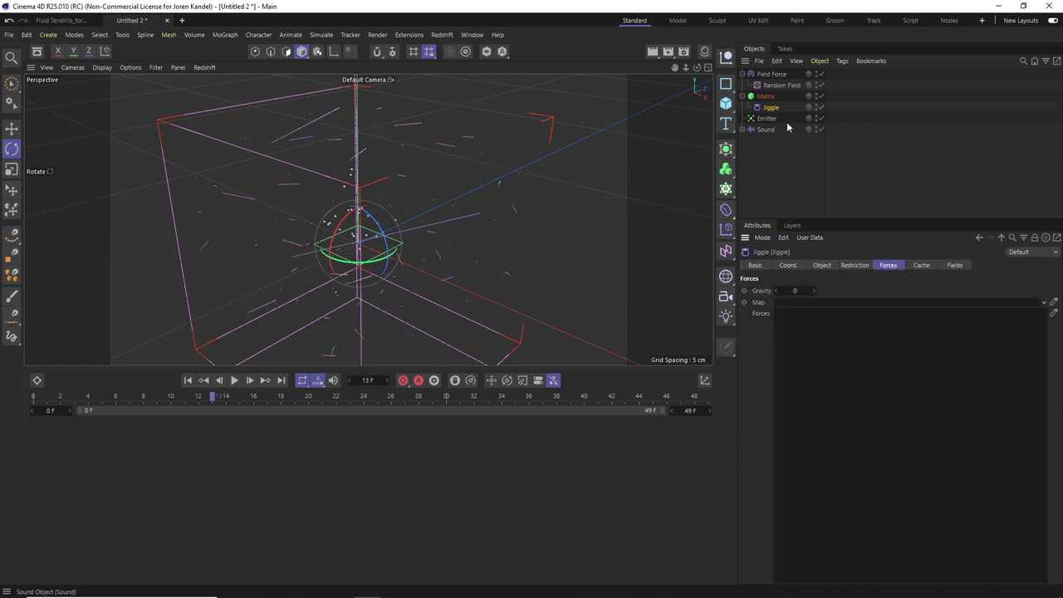
{"action": "left_click_drag", "start_coordinate": [879, 380], "coordinate": [876, 378]}
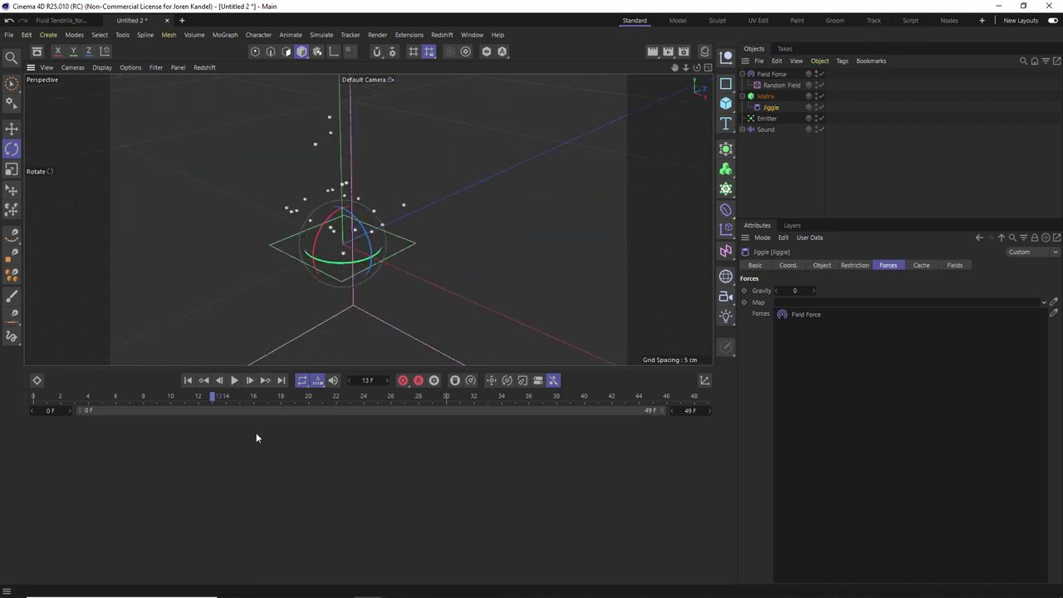
- Play the animation and enable uniform scale on the Sound effector with a scale value of 2
{"action": "left_click", "coordinate": [234, 380]}
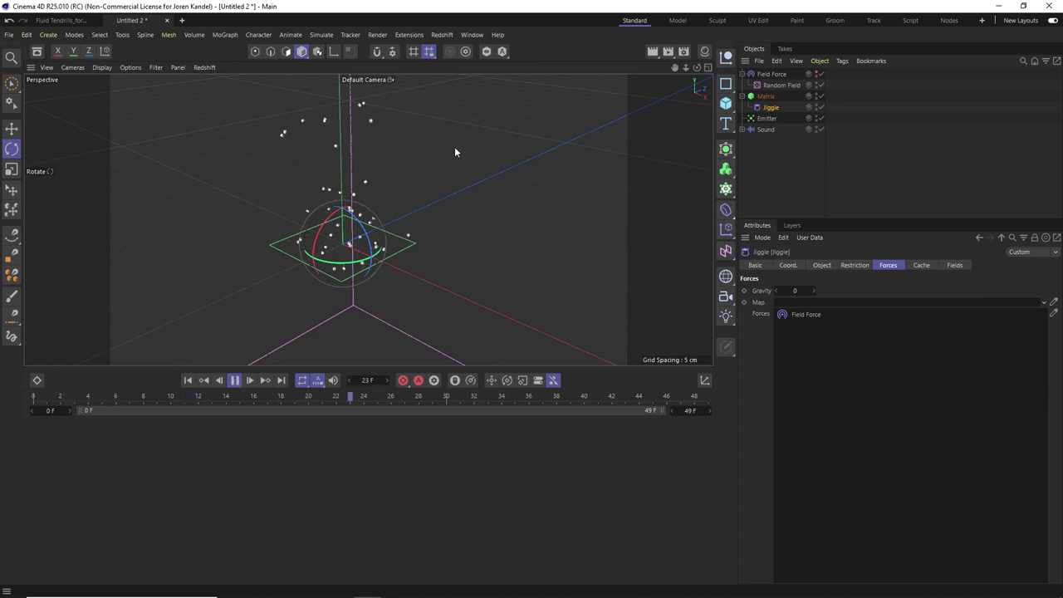
{"action": "scroll", "coordinate": [368, 219], "scroll_direction": "up", "scroll_amount": 5}
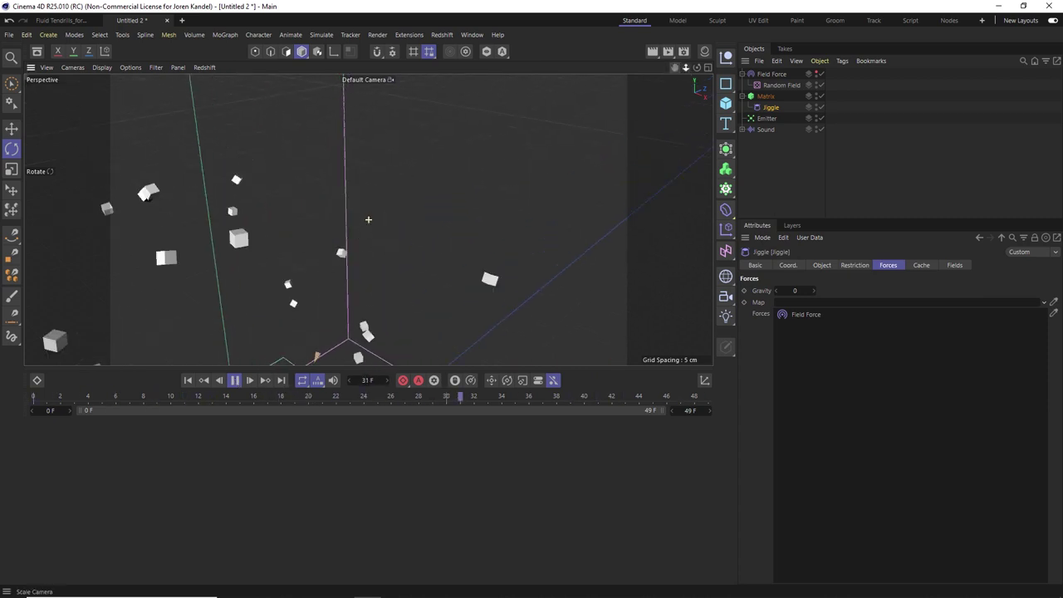
{"action": "right_click_drag", "start_coordinate": [368, 219], "coordinate": [249, 219], "text": "alt"}
{"action": "middle_click_drag", "start_coordinate": [367, 219], "coordinate": [378, 181], "text": "alt"}
{"action": "left_click_drag", "start_coordinate": [674, 67], "coordinate": [691, 70]}
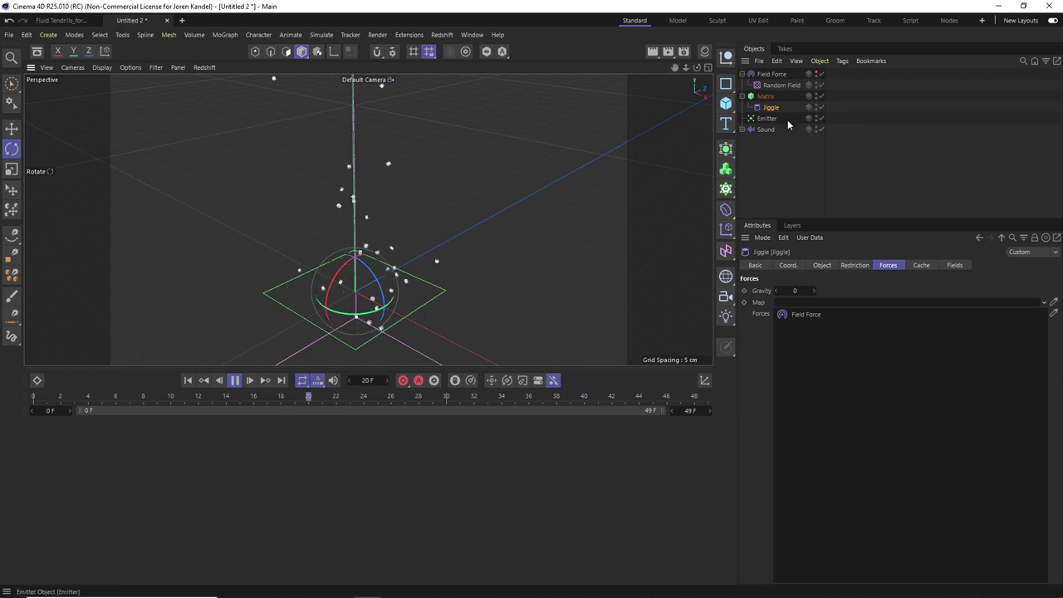
{"action": "left_click", "coordinate": [765, 130]}
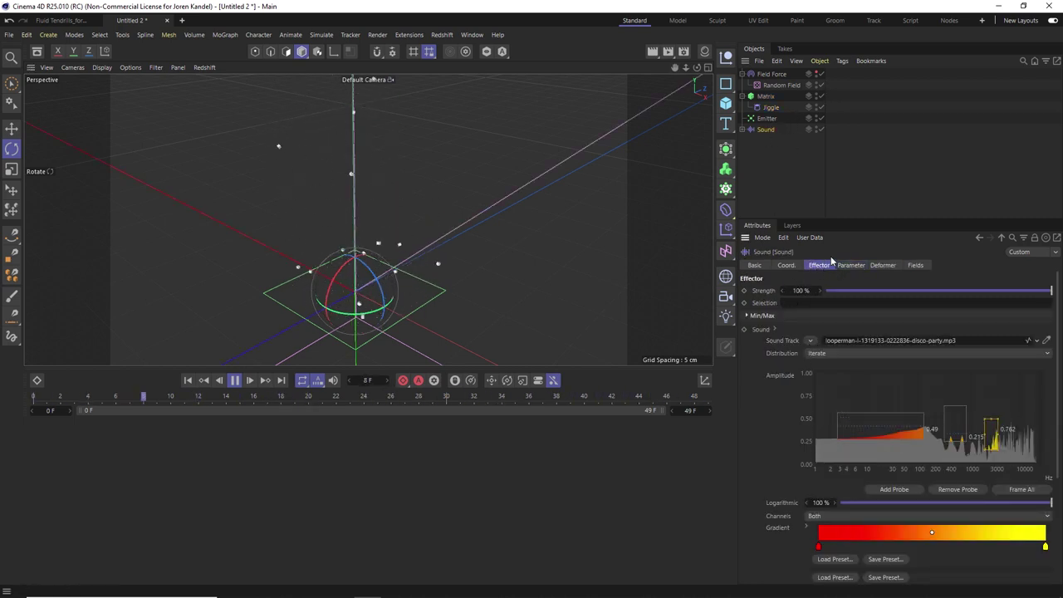
{"action": "left_click", "coordinate": [851, 264]}
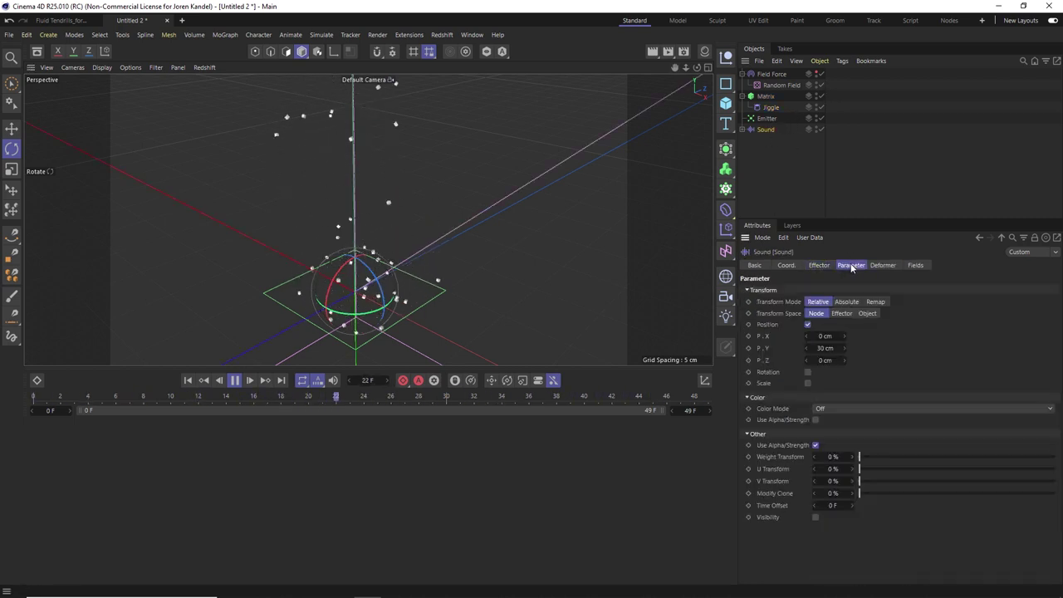
{"action": "left_click", "coordinate": [810, 384]}
{"action": "type", "text": "2"}
{"action": "key", "text": "Return"}
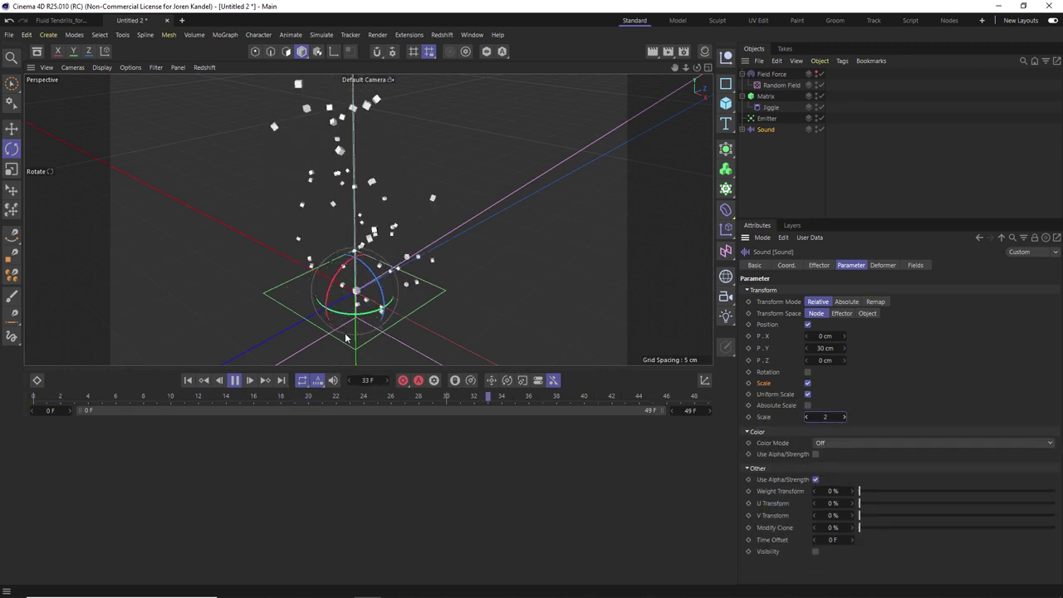
{"action": "left_click_drag", "start_coordinate": [685, 68], "coordinate": [652, 68]}
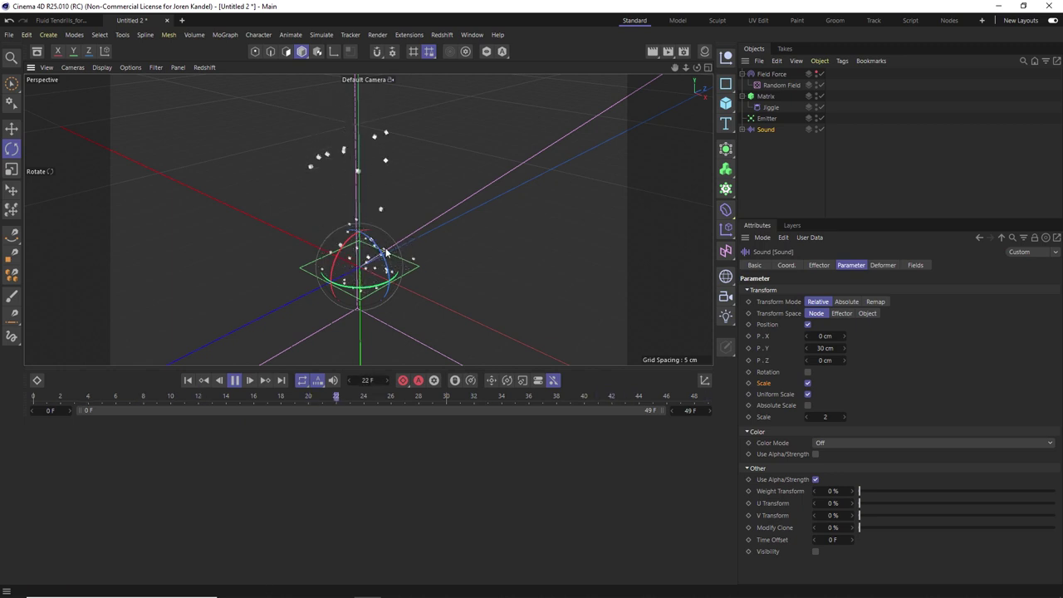
- Add a Random effector to the scene and assign it to the Matrix object's effectors
{"action": "left_click", "coordinate": [784, 138]}
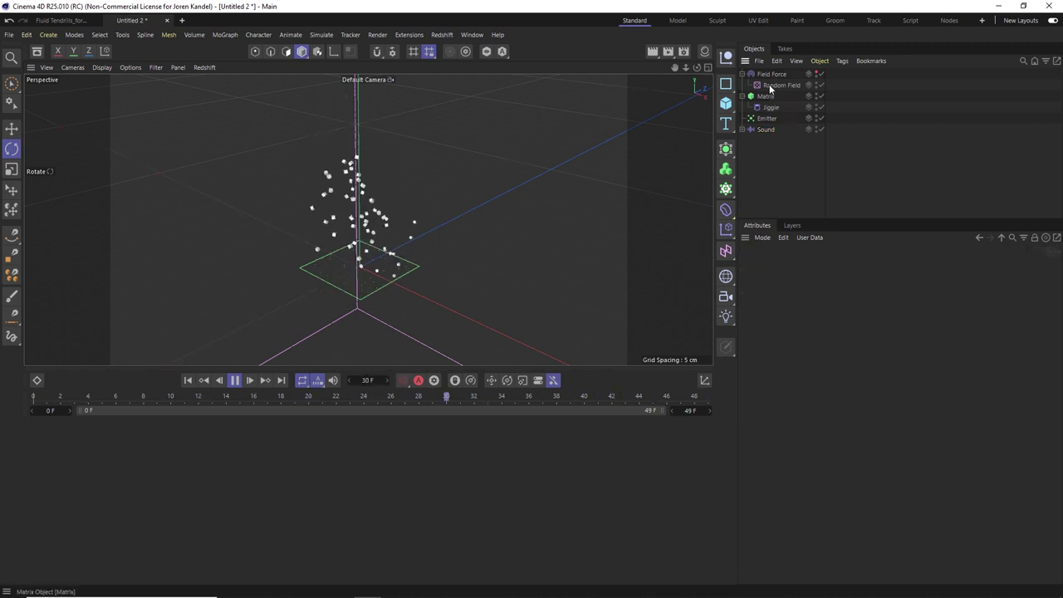
{"action": "key", "text": "shift+c"}
{"action": "type", "text": "random"}
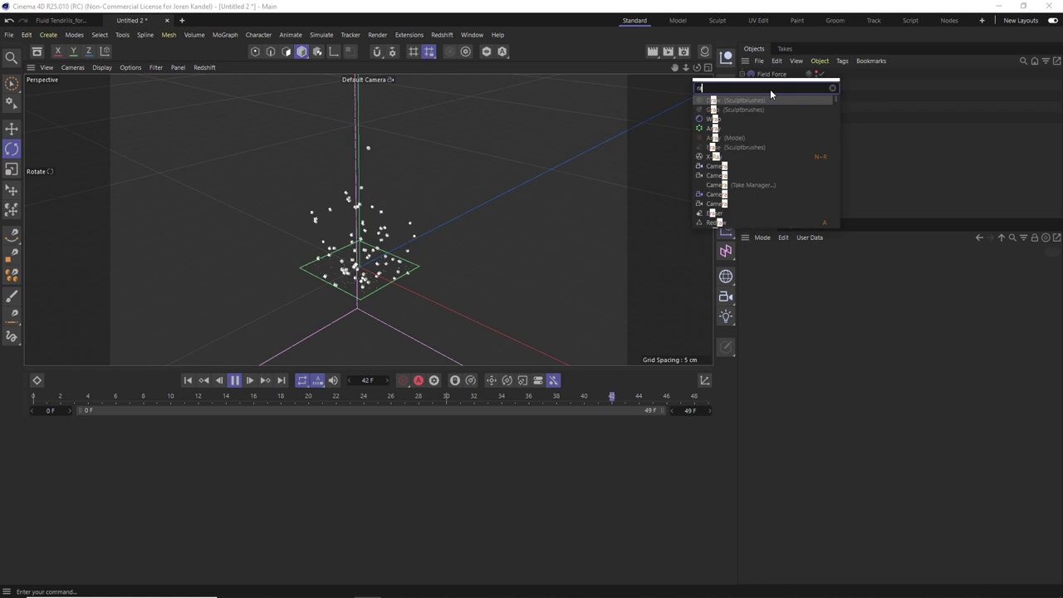
{"action": "key", "text": "Return"}
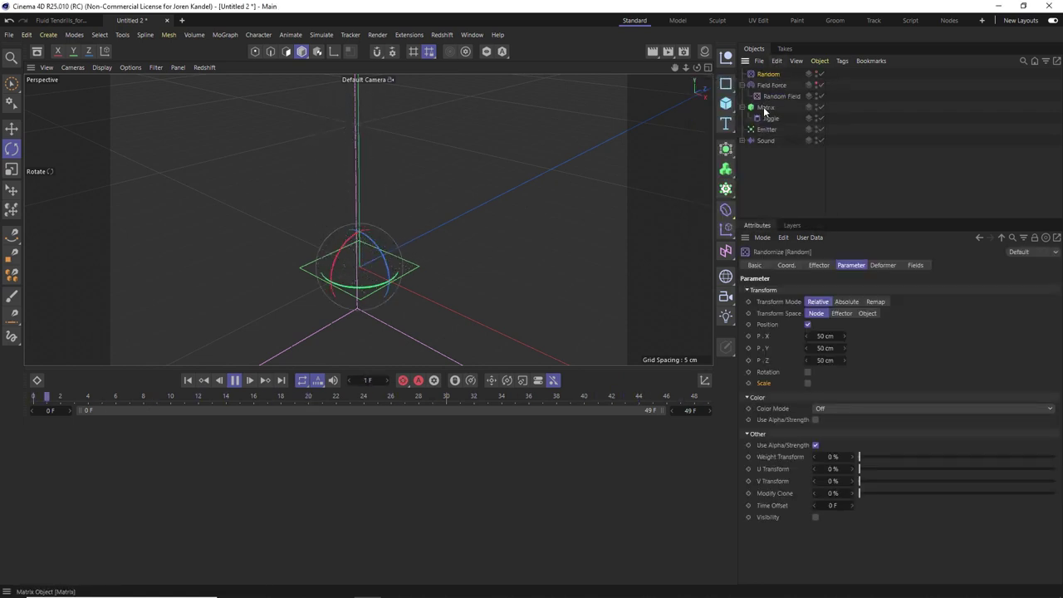
{"action": "left_click", "coordinate": [762, 107]}
{"action": "left_click_drag", "start_coordinate": [823, 325], "coordinate": [824, 326]}
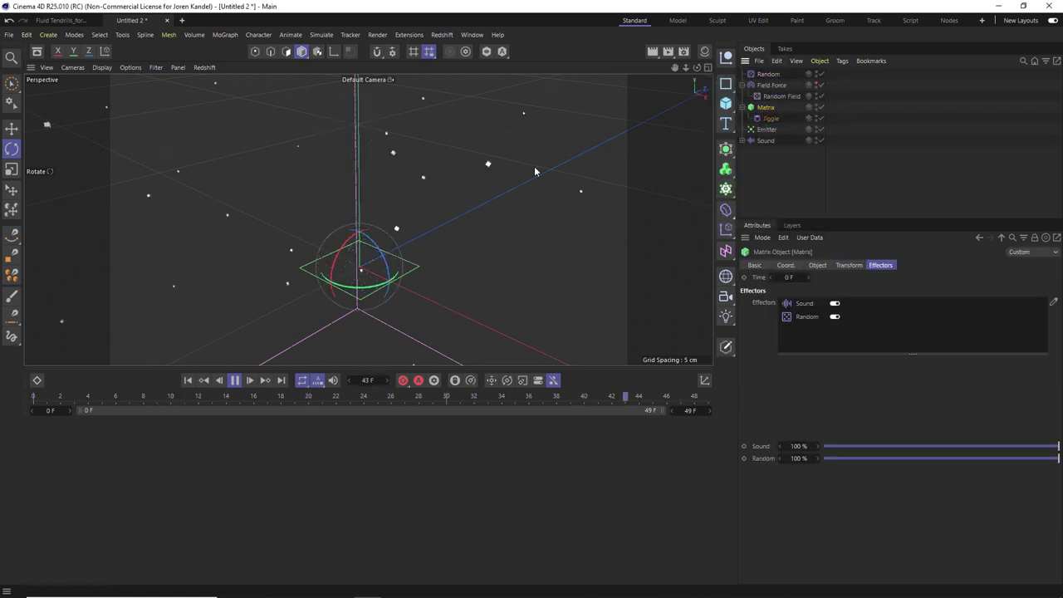
- Set the Random effector's position to 10 cm on X, 0 cm on Y and 5 cm on Z, and pause playback
{"action": "left_click", "coordinate": [767, 74]}
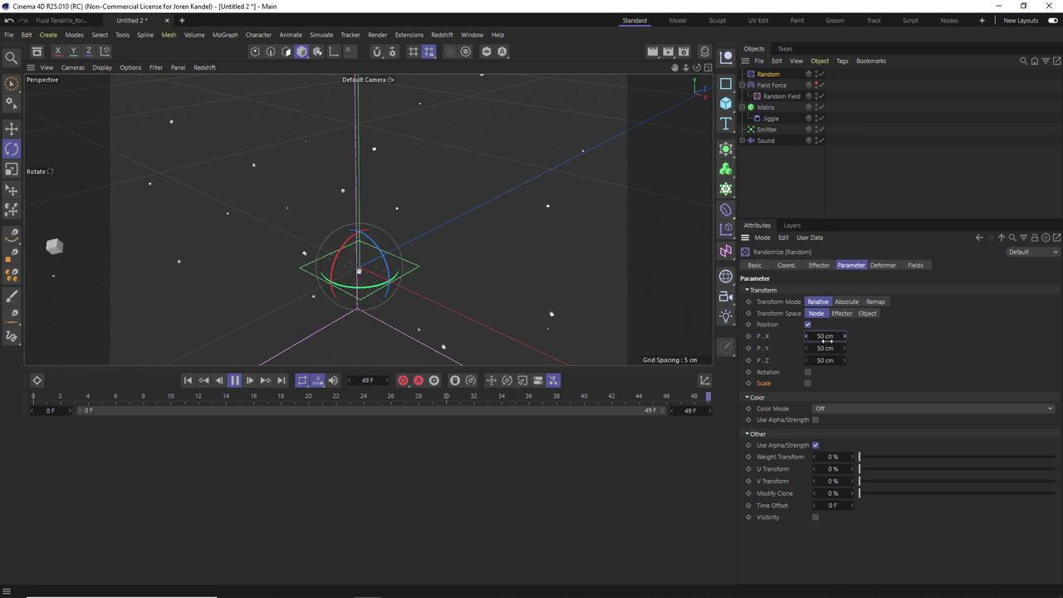
{"action": "type", "text": "10"}
{"action": "key", "text": "Tab"}
{"action": "type", "text": "0"}
{"action": "key", "text": "Tab"}
{"action": "type", "text": "5"}
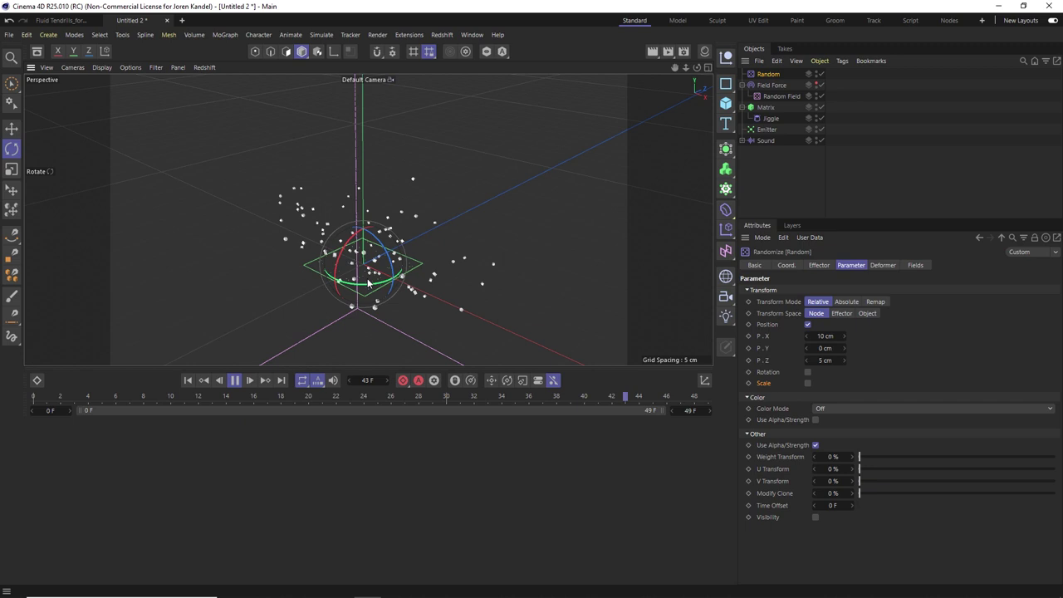
{"action": "left_click", "coordinate": [235, 380]}
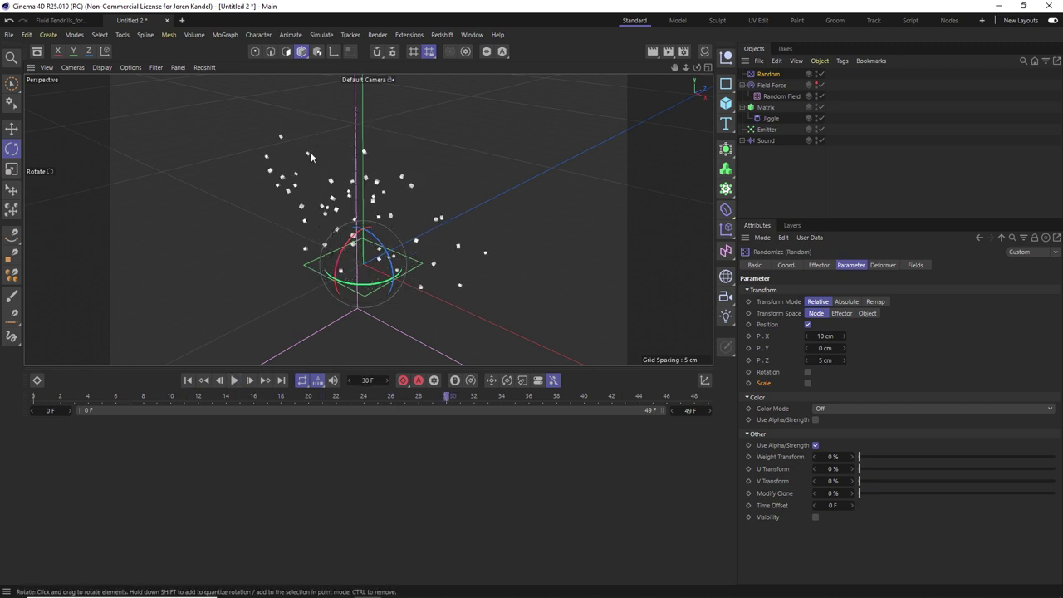
- Add a Tracer object linked to the Matrix and preview its traced paths from the first frame
{"action": "left_click", "coordinate": [818, 191]}
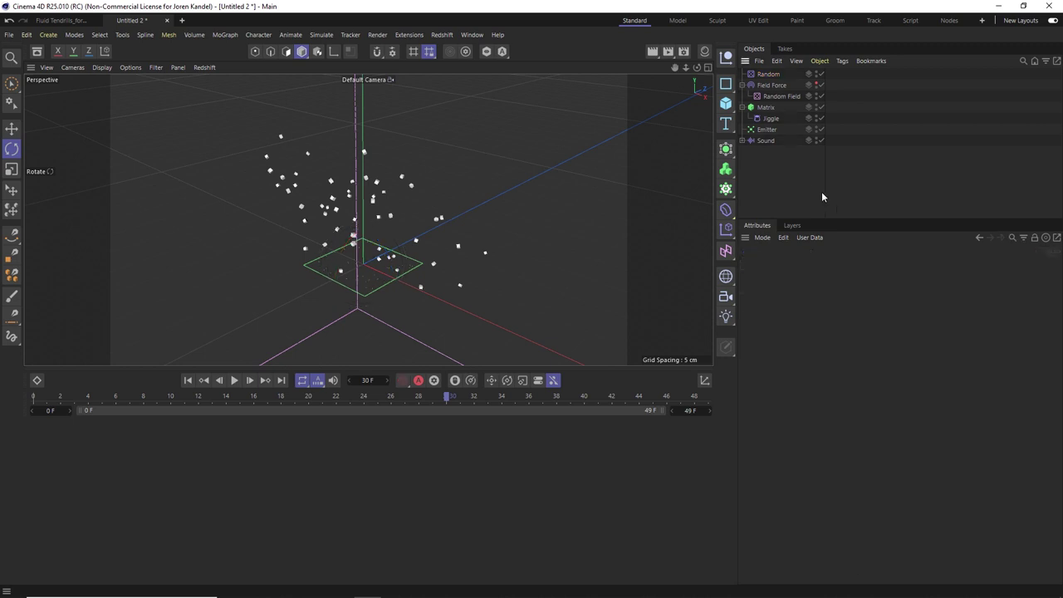
{"action": "key", "text": "shift+c"}
{"action": "type", "text": "trac"}
{"action": "key", "text": "Return"}
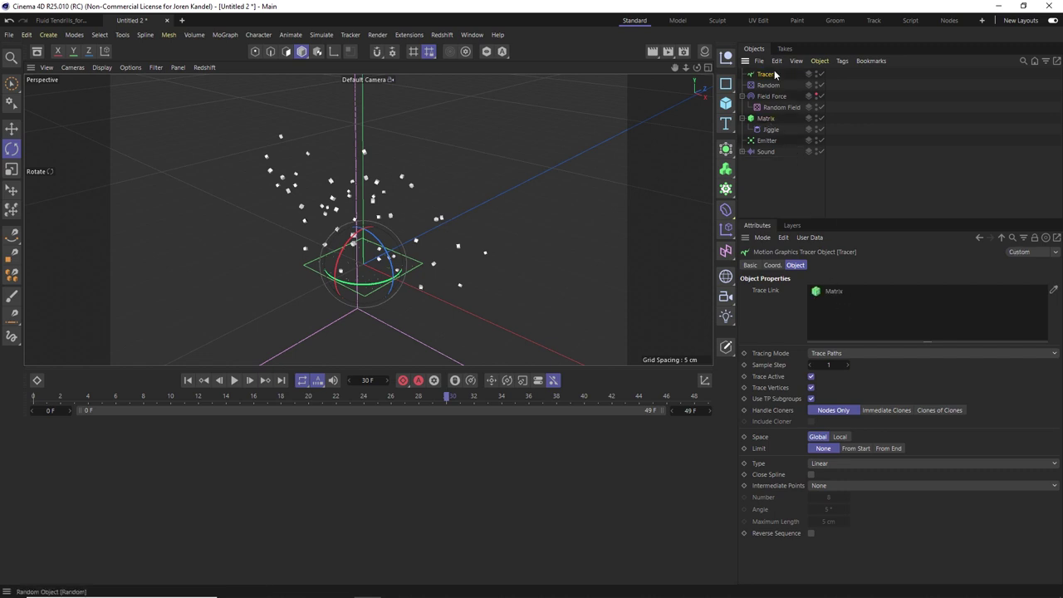
{"action": "left_click", "coordinate": [188, 379]}
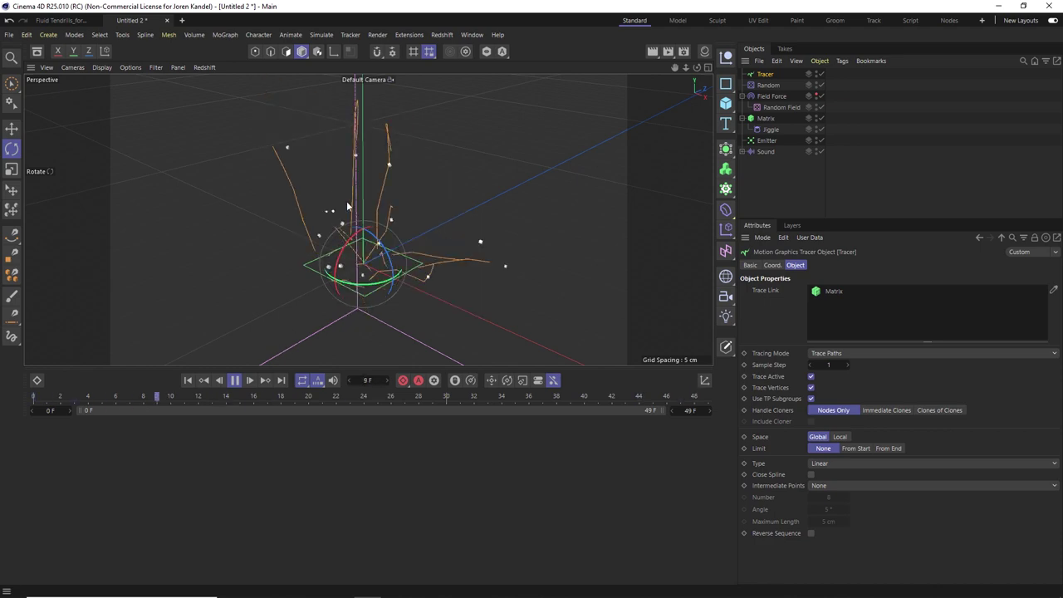
{"action": "left_click_drag", "start_coordinate": [685, 67], "coordinate": [635, 77]}
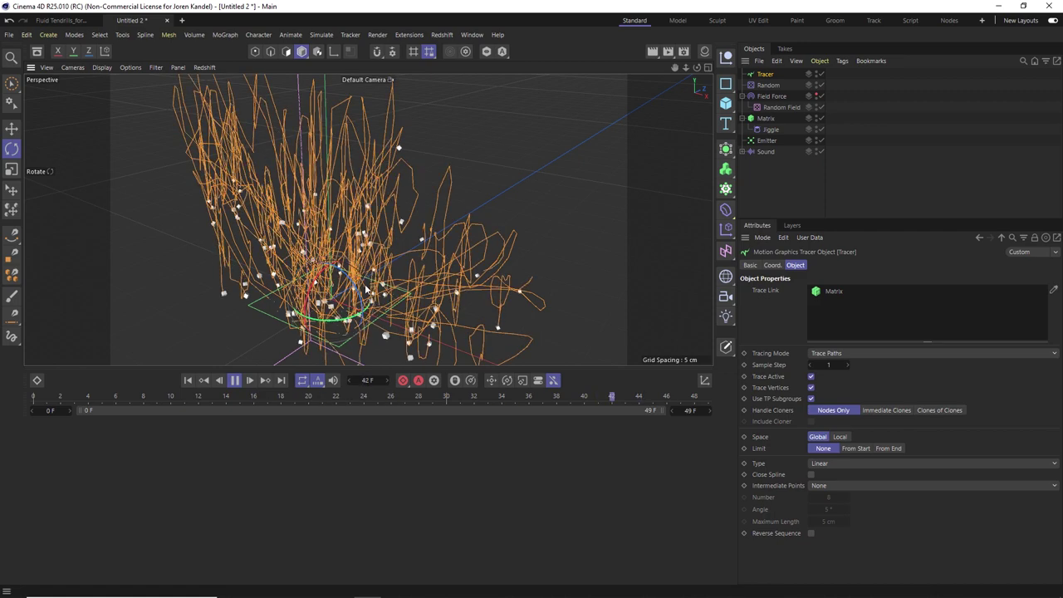
{"action": "left_click", "coordinate": [234, 381]}
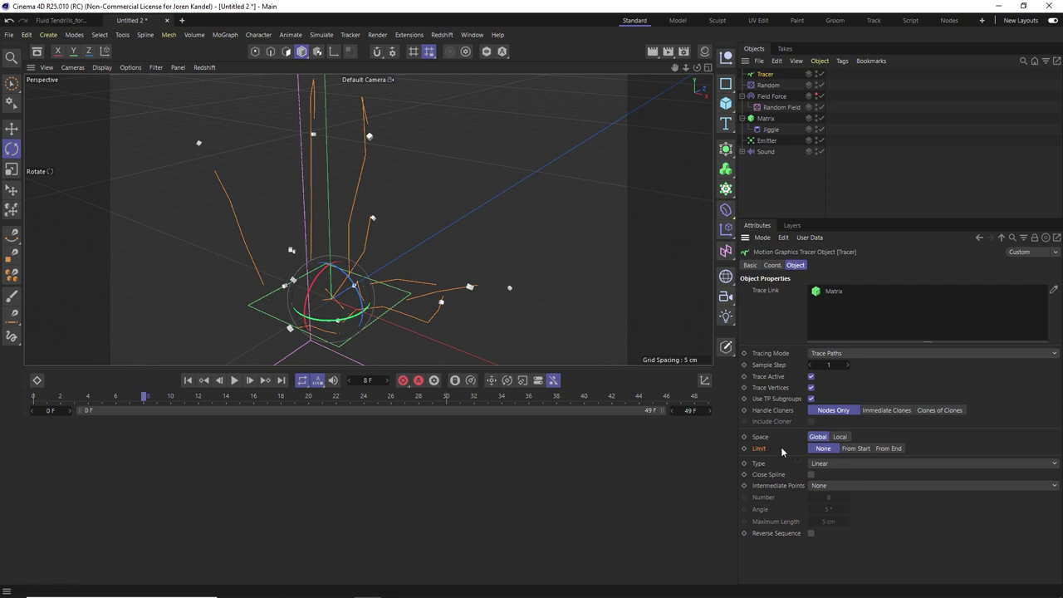
- Limit the Tracer's paths From End with an amount of 8 while the animation plays
{"action": "left_click", "coordinate": [891, 449]}
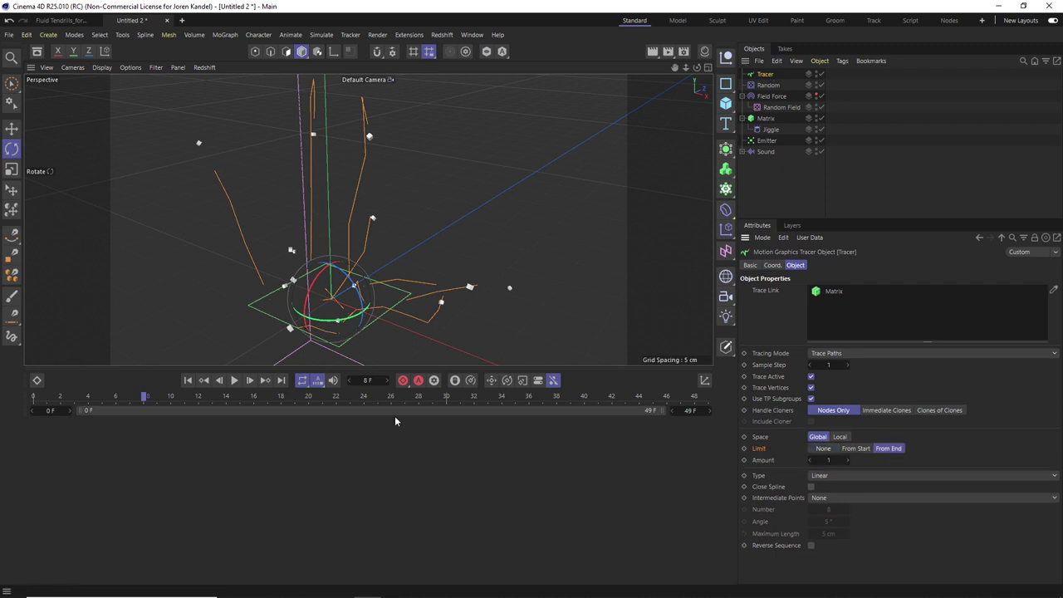
{"action": "left_click", "coordinate": [234, 380]}
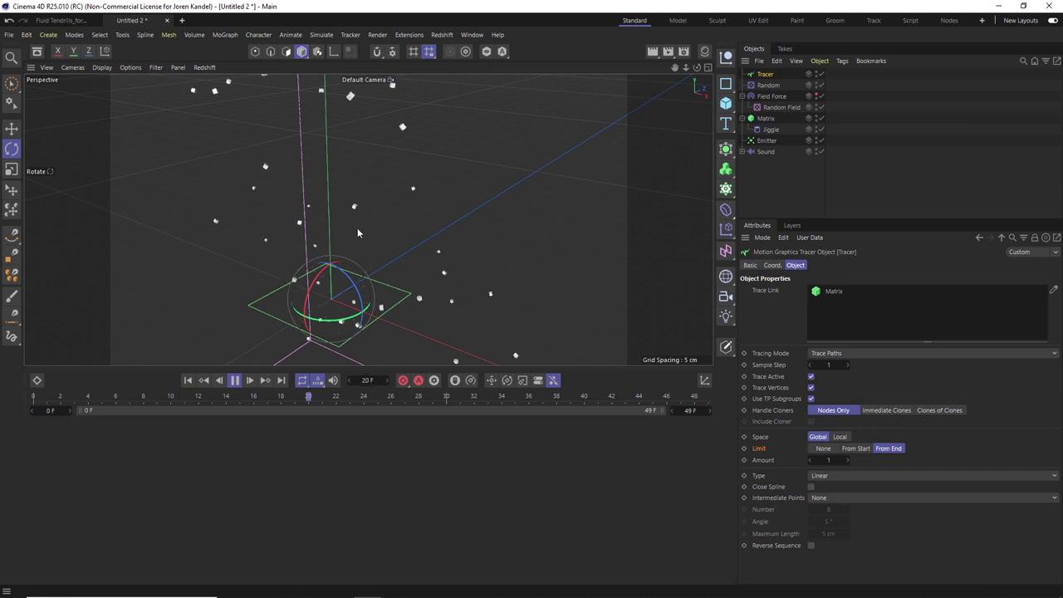
{"action": "left_click", "coordinate": [847, 460]}
{"action": "left_click", "coordinate": [847, 460]}
{"action": "left_click", "coordinate": [847, 460]}
{"action": "left_click", "coordinate": [847, 460]}
{"action": "left_click", "coordinate": [847, 460]}
{"action": "left_click", "coordinate": [847, 460]}
{"action": "left_click", "coordinate": [847, 460]}
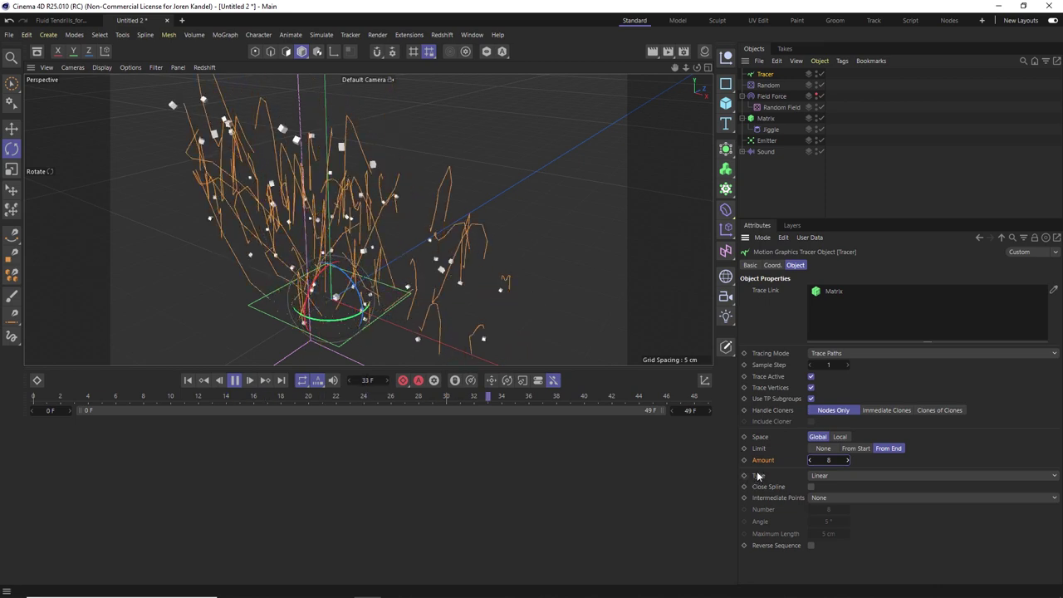
- Set the Tracer's spline type to B-Spline with Uniform intermediate points and a number of 20
{"action": "left_click", "coordinate": [835, 475]}
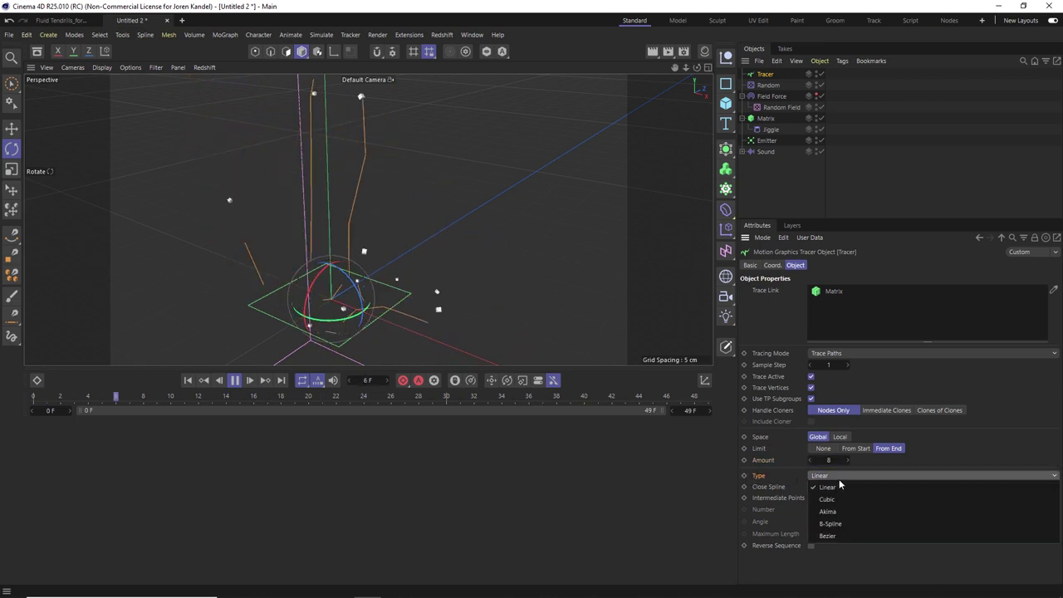
{"action": "left_click", "coordinate": [833, 524]}
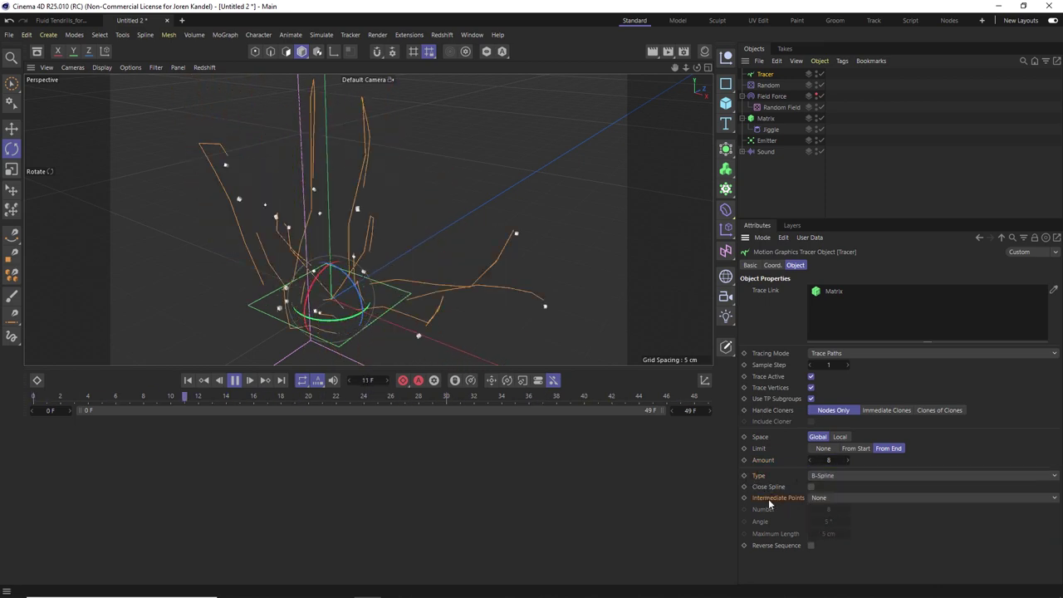
{"action": "left_click", "coordinate": [831, 498]}
{"action": "left_click", "coordinate": [830, 537]}
{"action": "left_click_drag", "start_coordinate": [823, 506], "coordinate": [919, 523]}
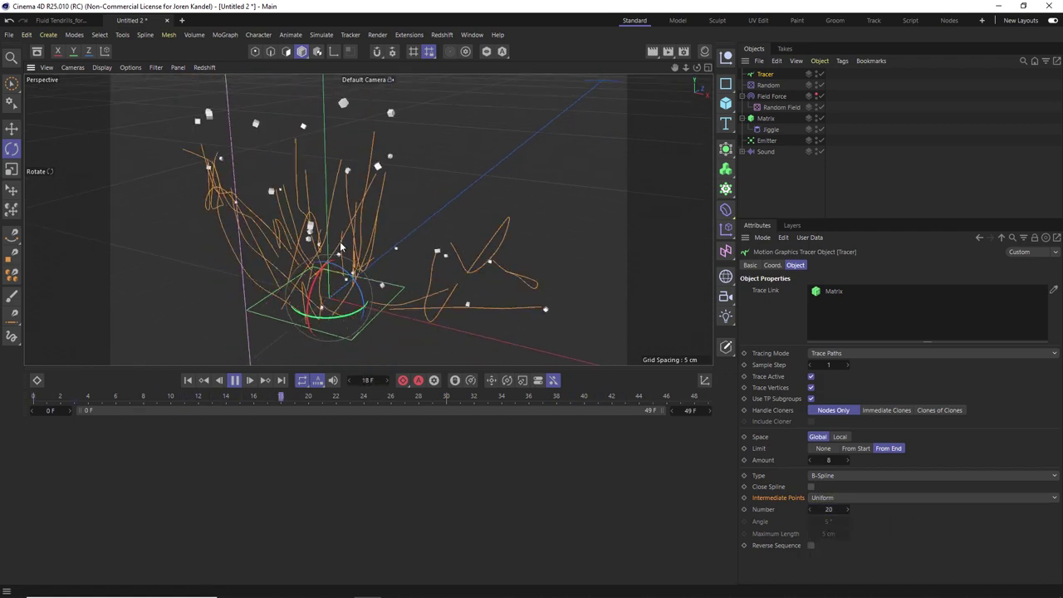
- Hide the Matrix in the viewport and test-render the current frame in the Picture Viewer
{"action": "left_click", "coordinate": [810, 192]}
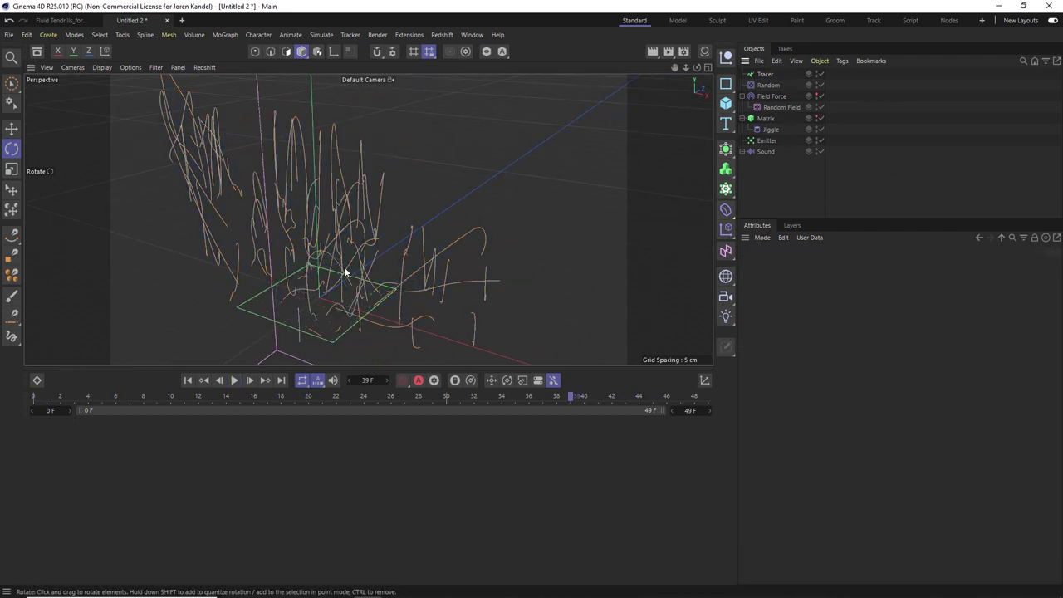
{"action": "key", "text": "shift+r"}
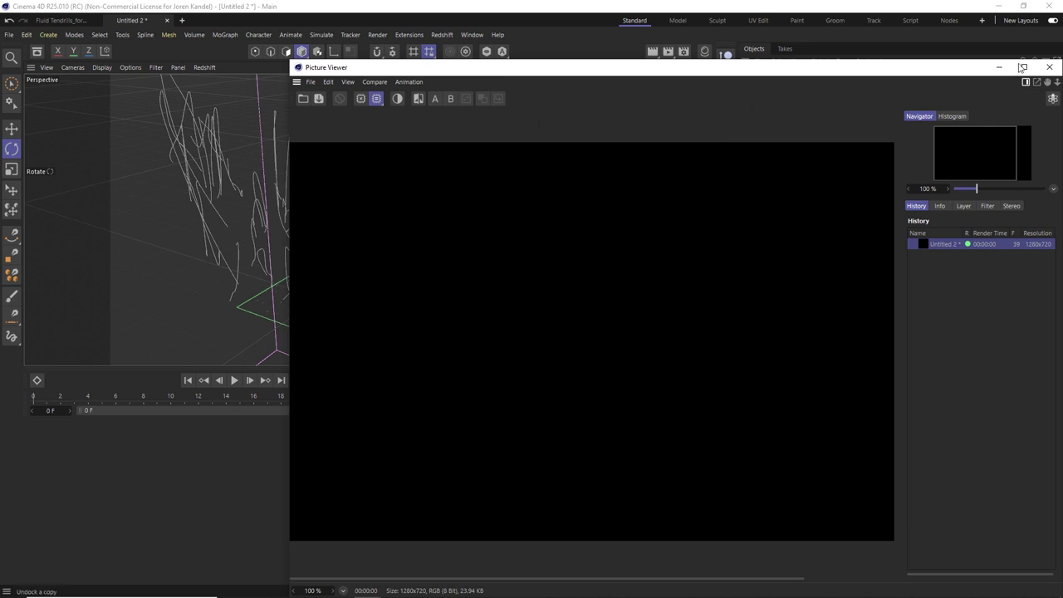
{"action": "left_click", "coordinate": [1051, 69]}
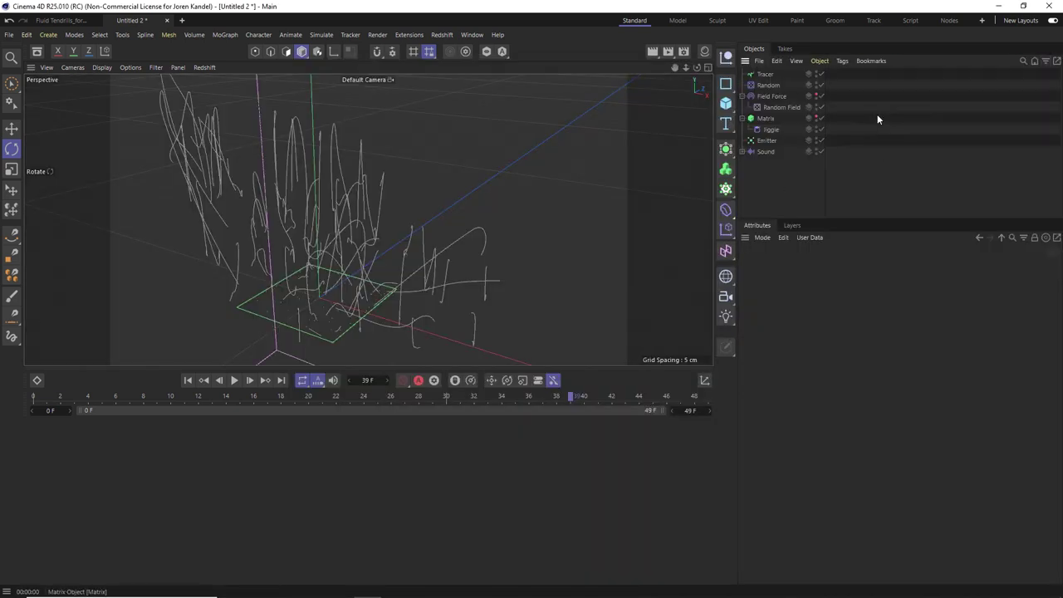
- Add a Sweep and a Circle spline, and nest the Circle and the Tracer under the Sweep
{"action": "key", "text": "e"}
{"action": "key", "text": "shift+c"}
{"action": "type", "text": "we"}
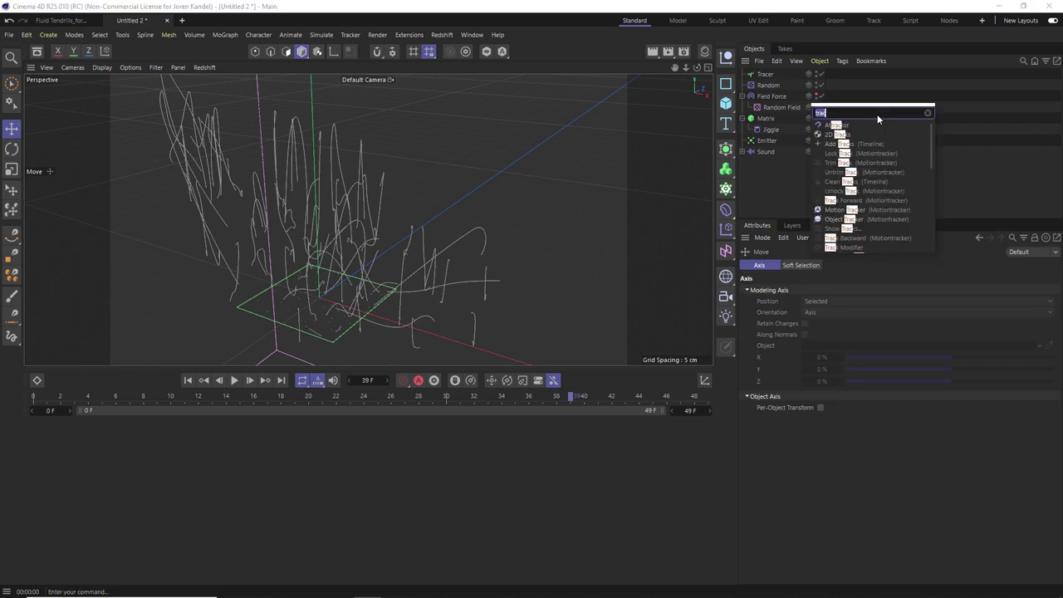
{"action": "type", "text": "ep"}
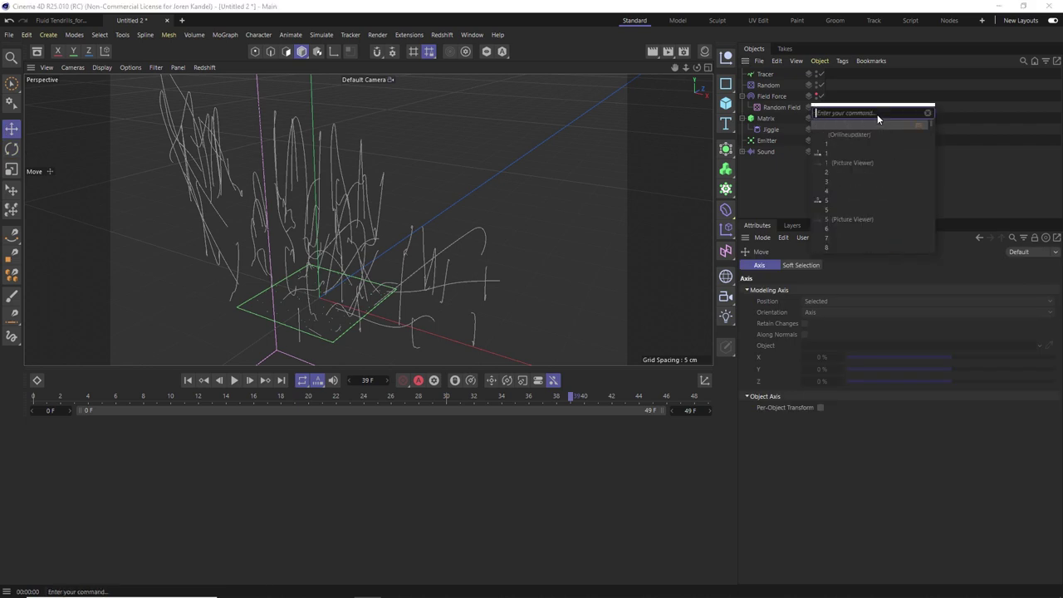
{"action": "key", "text": "Return"}
{"action": "key", "text": "shift+c"}
{"action": "type", "text": "circle"}
{"action": "key", "text": "Return"}
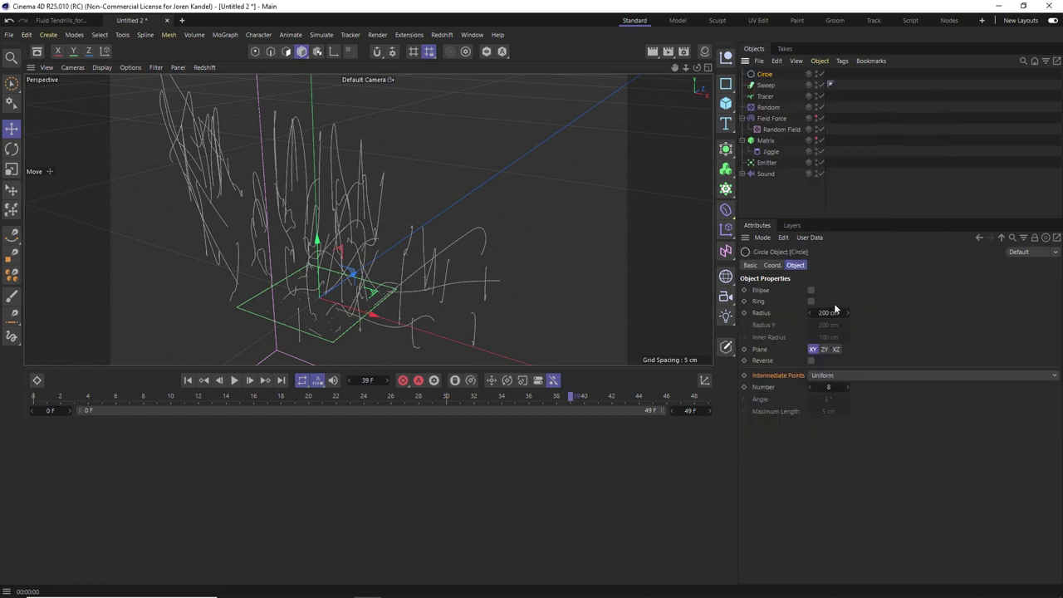
{"action": "left_click_drag", "start_coordinate": [766, 76], "coordinate": [778, 96]}
{"action": "left_click", "coordinate": [765, 74]}
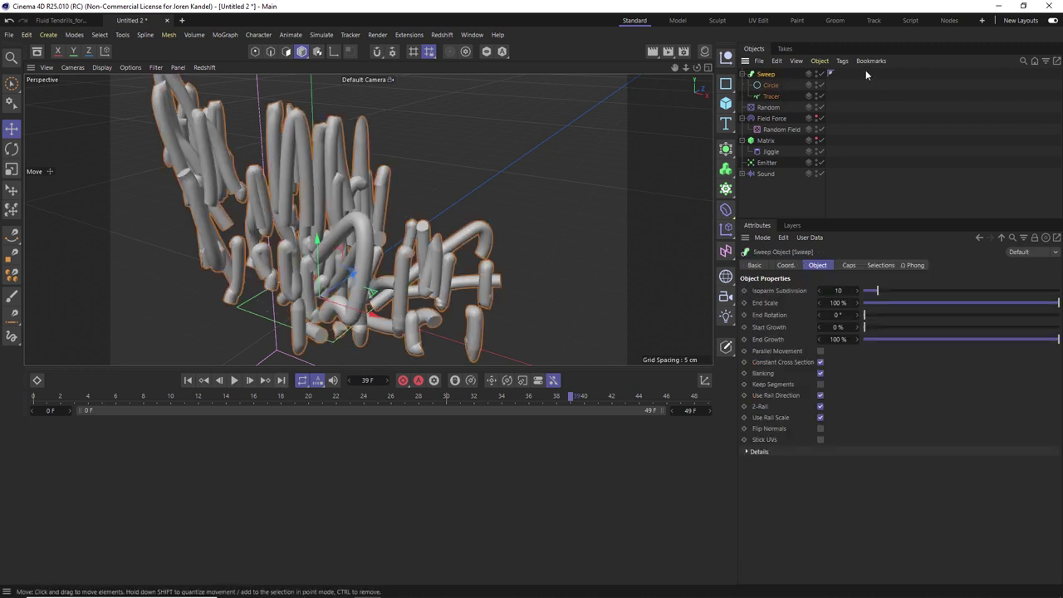
- Set the Circle's radius to 0.1 cm, play the animation and preview-render the swept strands
{"action": "left_click", "coordinate": [769, 85]}
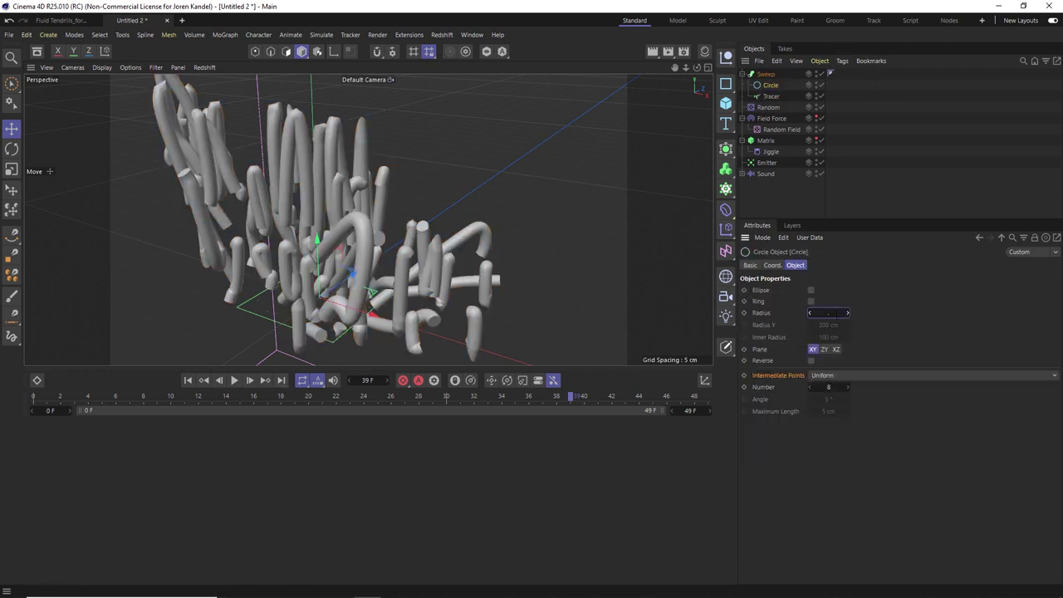
{"action": "key", "text": "Return"}
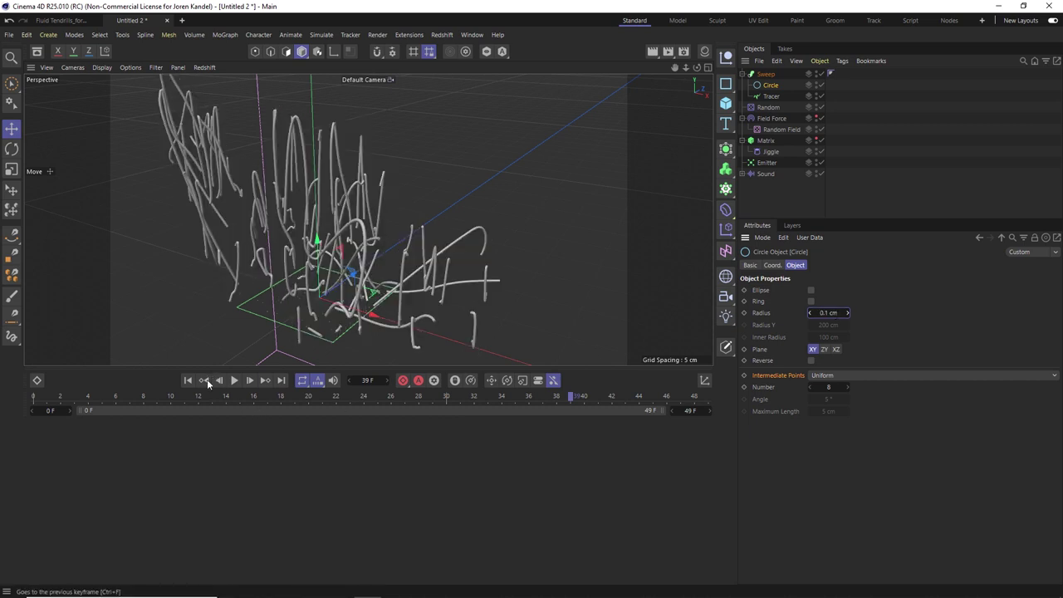
{"action": "left_click", "coordinate": [234, 379]}
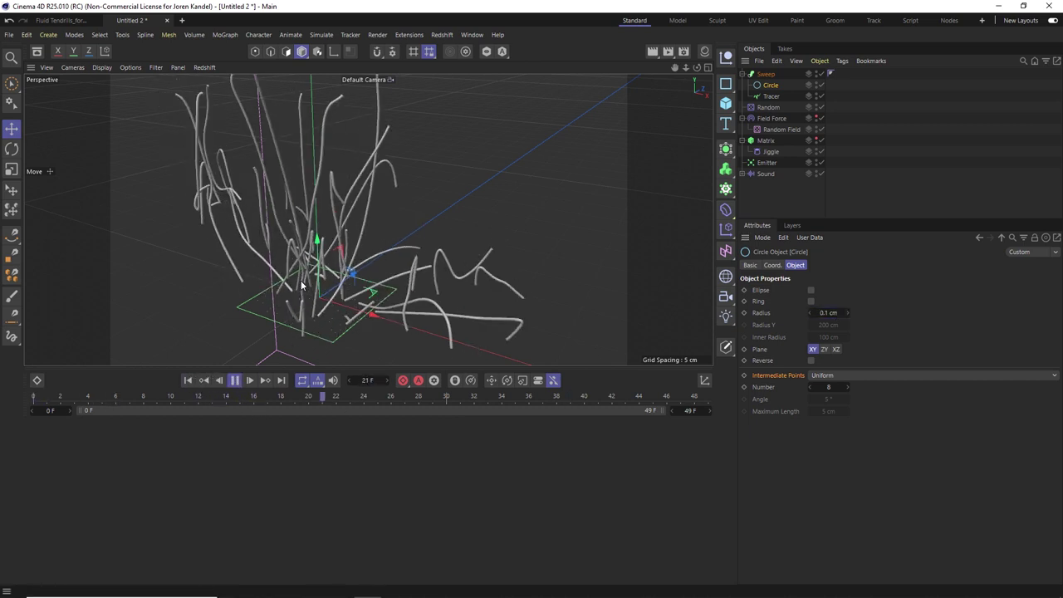
{"action": "left_click", "coordinate": [233, 381]}
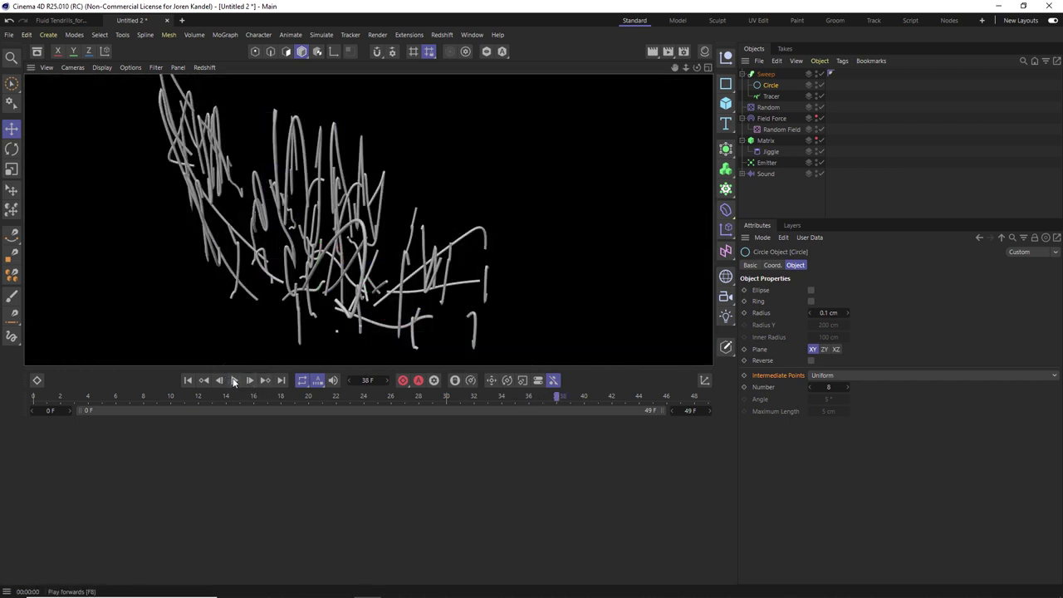
{"action": "left_click", "coordinate": [1023, 119]}
- Reduce the Sweep's End Scale to 0% and preview the tapered strands in playback
{"action": "left_click", "coordinate": [769, 75]}
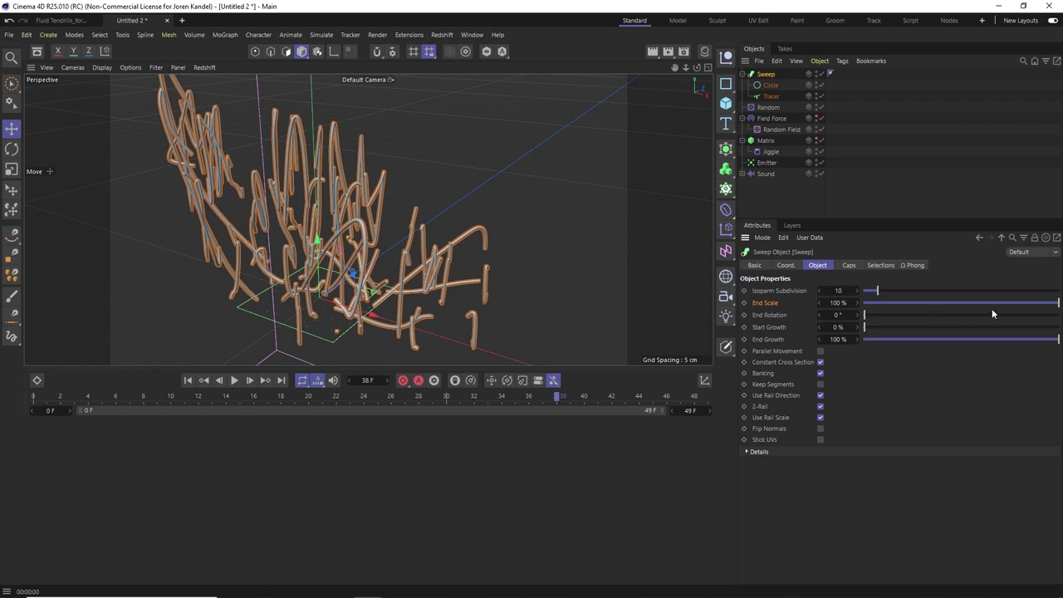
{"action": "left_click_drag", "start_coordinate": [934, 306], "coordinate": [864, 306]}
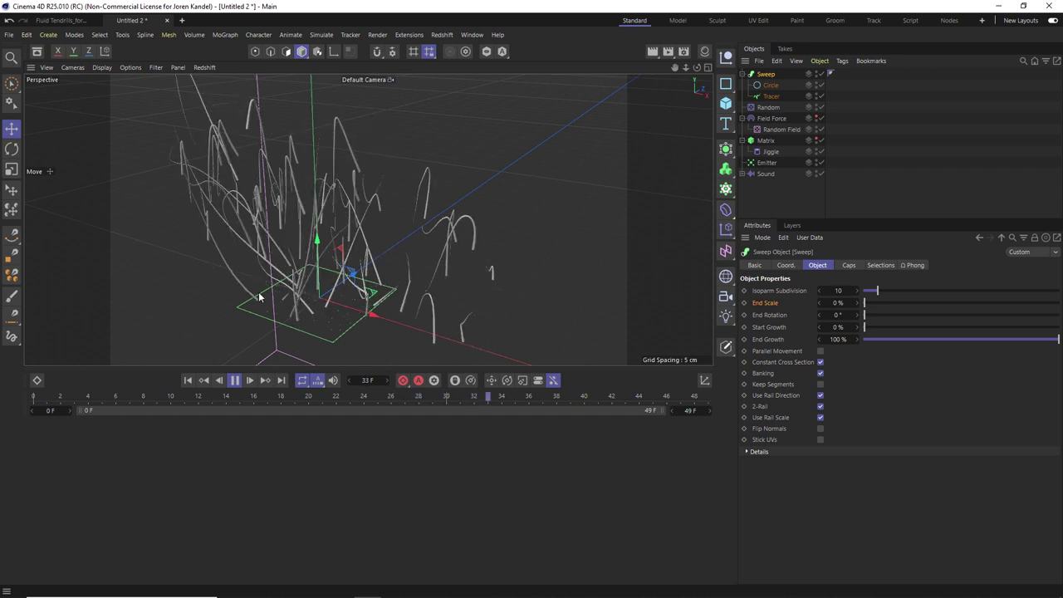
{"action": "left_click", "coordinate": [235, 381]}
- Move the Tracer out of the Sweep to the end of the hierarchy and delete the Sweep with its Circle
{"action": "left_click", "coordinate": [792, 95]}
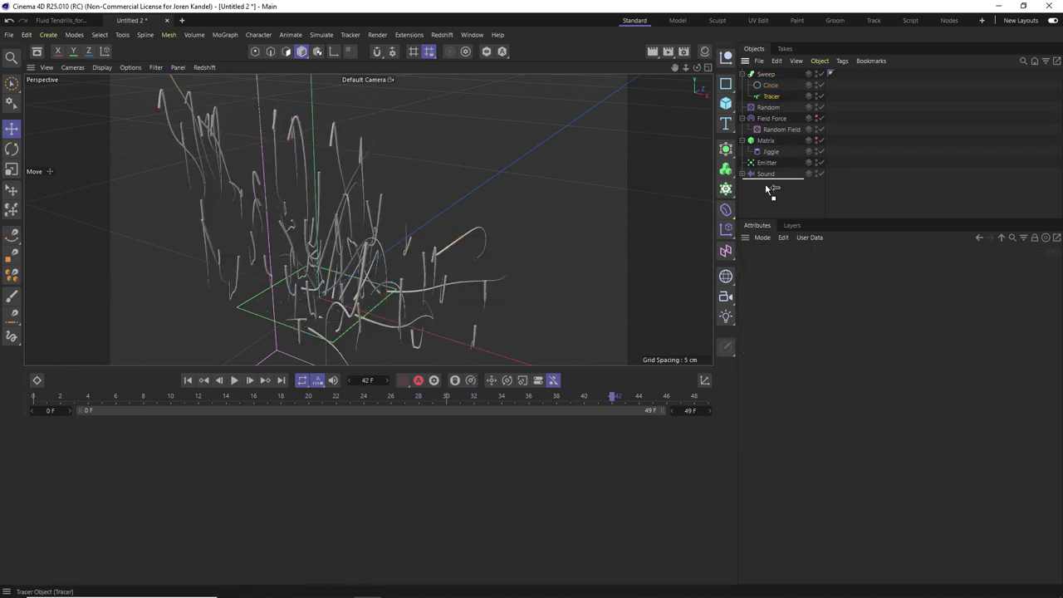
{"action": "left_click_drag", "start_coordinate": [765, 183], "coordinate": [765, 186]}
{"action": "left_click", "coordinate": [790, 167]}
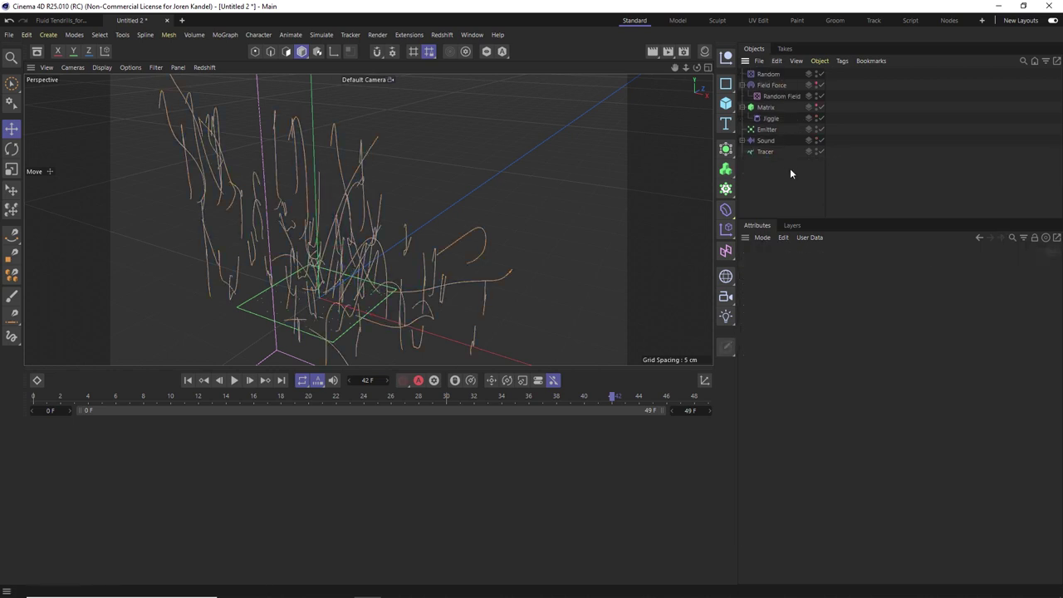
- Add a Volume Builder and place the Tracer inside it as a child
{"action": "key", "text": "shift+c"}
{"action": "type", "text": "volume"}
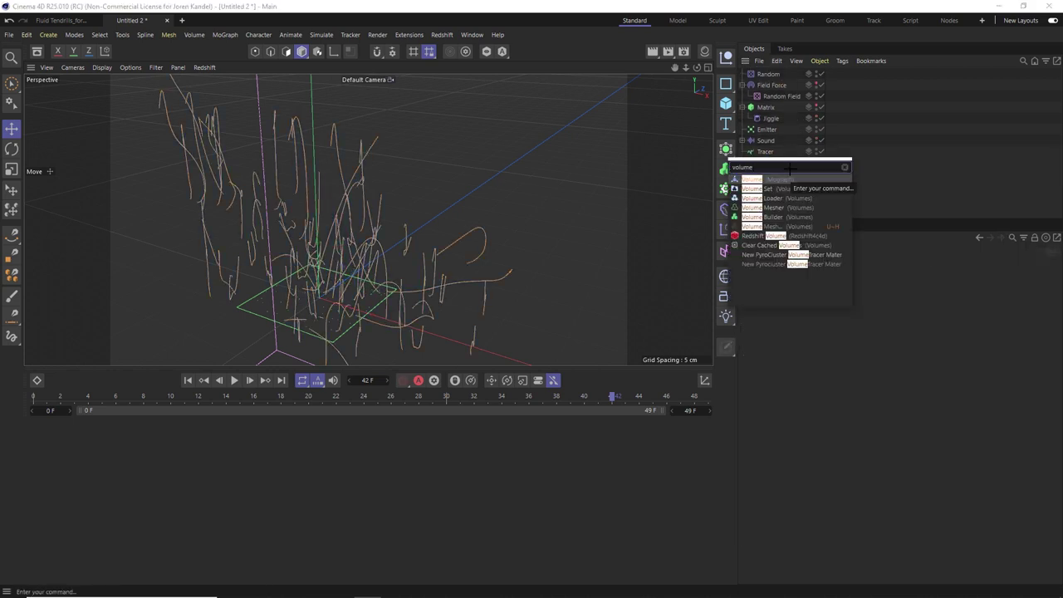
{"action": "left_click", "coordinate": [754, 217]}
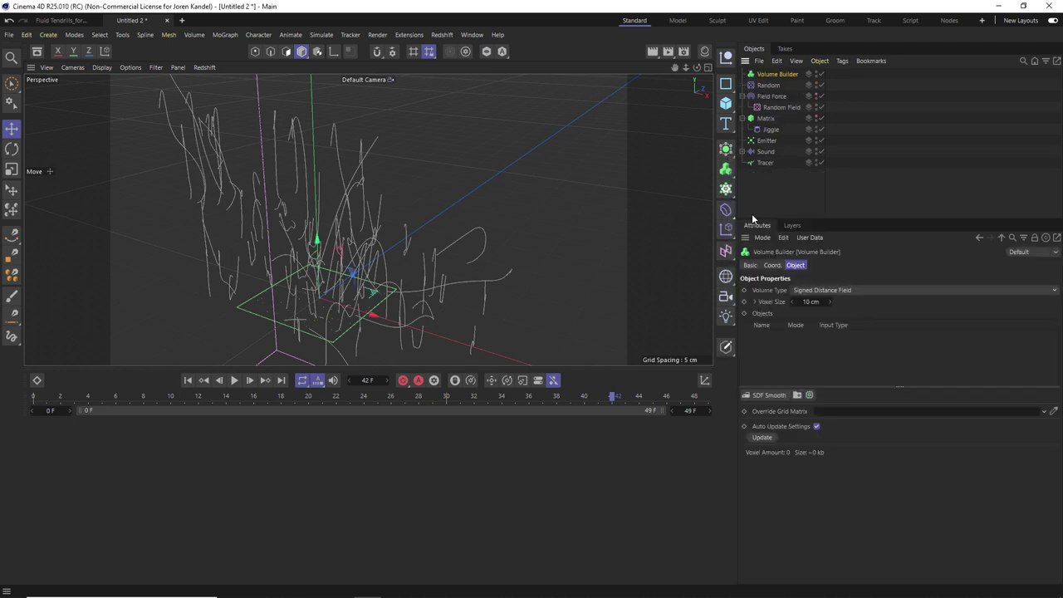
{"action": "left_click_drag", "start_coordinate": [775, 94], "coordinate": [774, 165]}
{"action": "left_click_drag", "start_coordinate": [686, 71], "coordinate": [595, 70]}
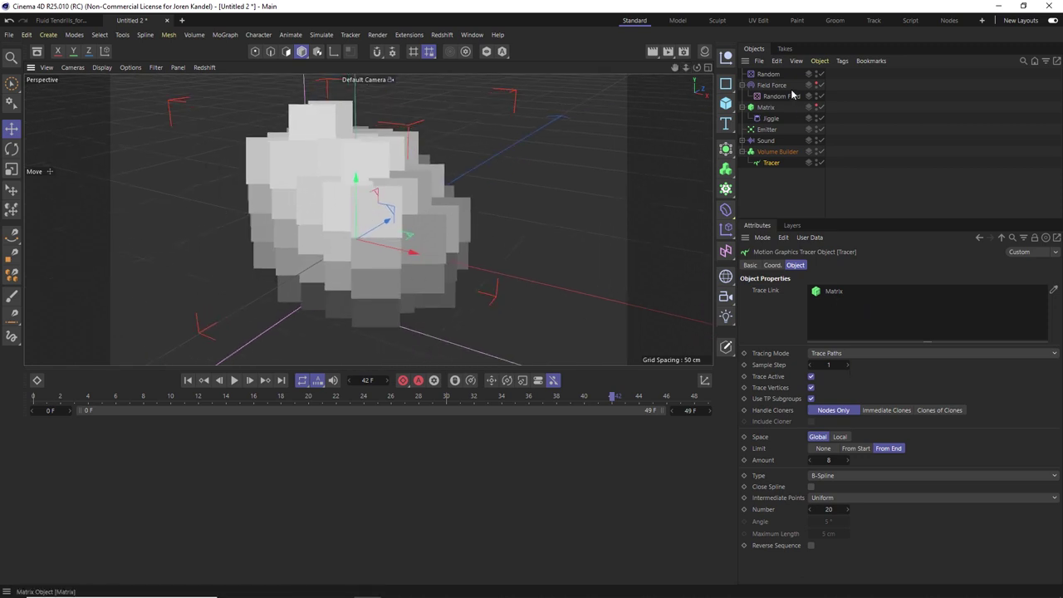
- Set the Volume Builder's voxel size to 0.2 cm
{"action": "left_click", "coordinate": [777, 152]}
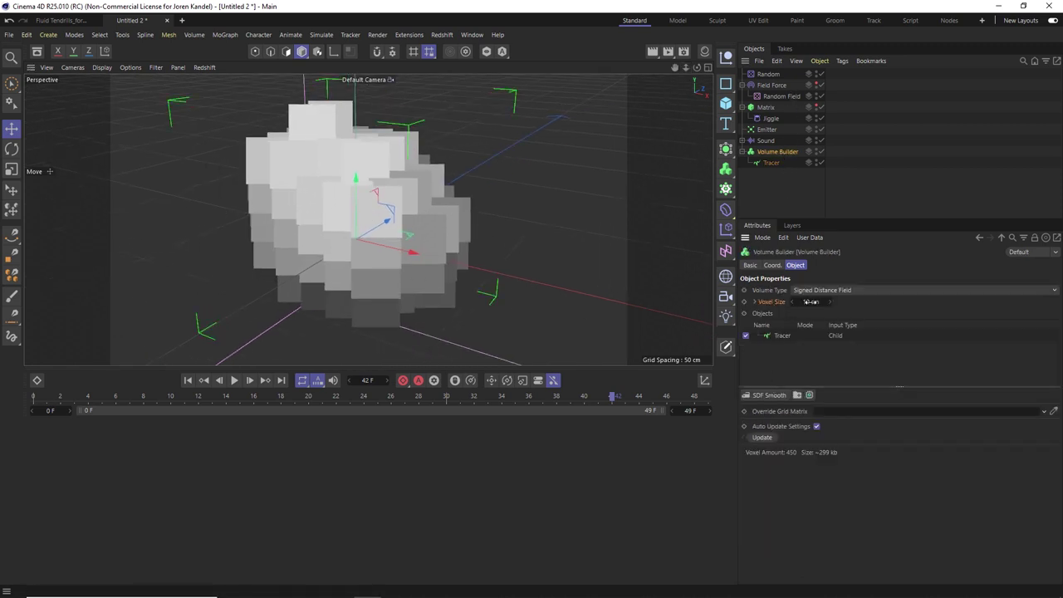
{"action": "left_click_drag", "start_coordinate": [810, 301], "coordinate": [787, 305]}
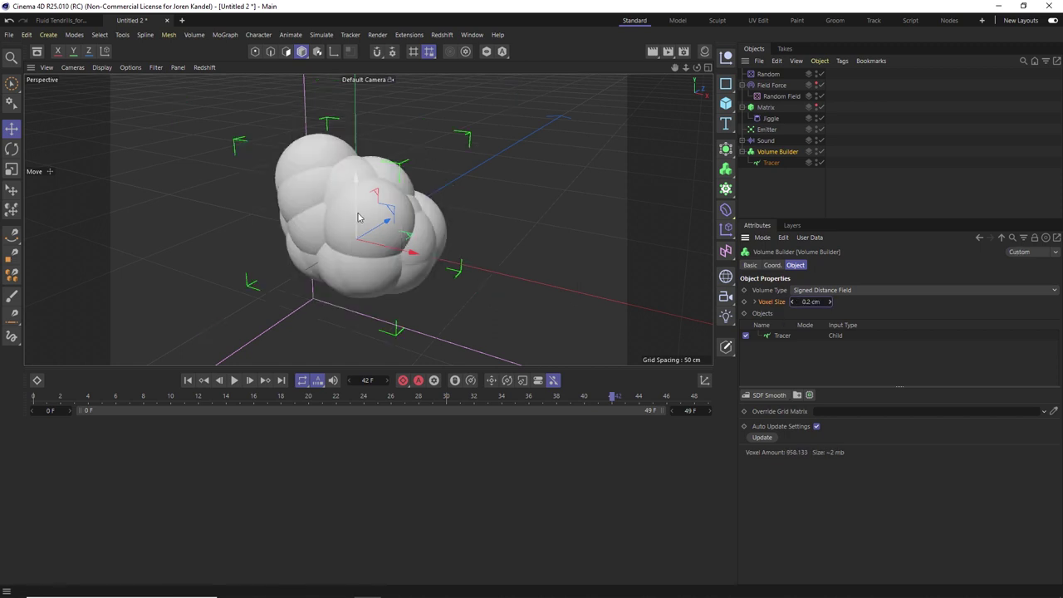
{"action": "scroll", "coordinate": [335, 212], "scroll_direction": "up", "scroll_amount": 3}
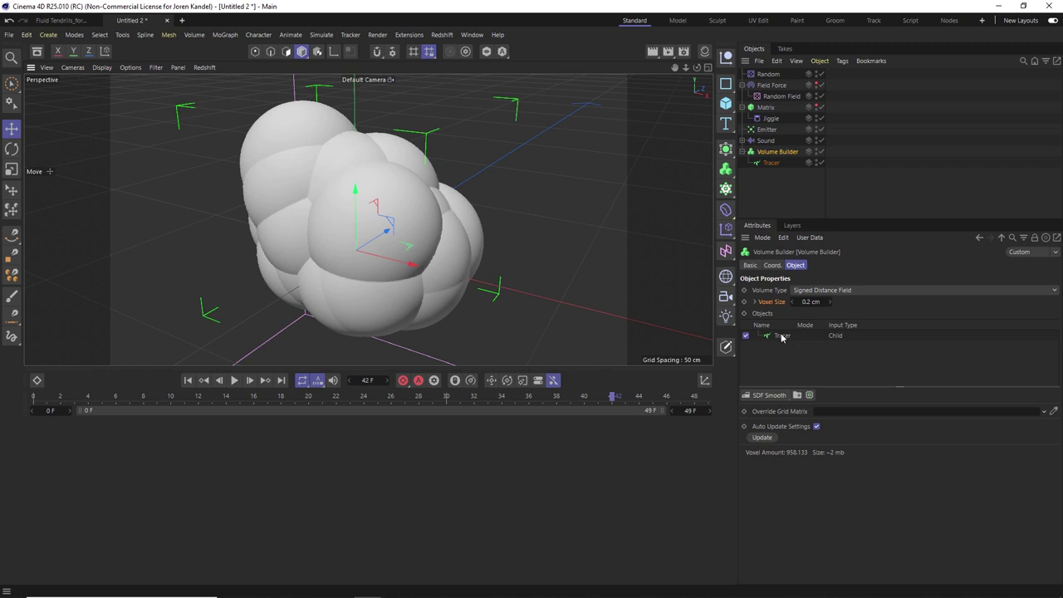
- Set the Tracer's radius in the Volume Builder to 0.3 cm and preview the animation
{"action": "left_click", "coordinate": [781, 336]}
{"action": "double_click", "coordinate": [811, 409]}
{"action": "key", "text": "BackSpace"}
{"action": "type", "text": "0.3"}
{"action": "key", "text": "Return"}
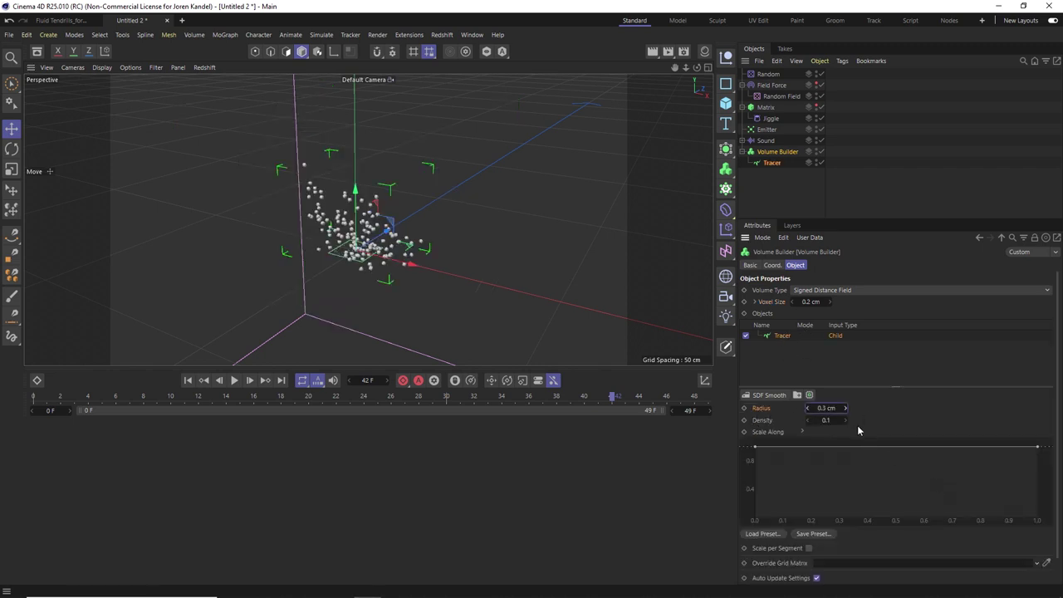
{"action": "scroll", "coordinate": [357, 230], "scroll_direction": "up", "scroll_amount": 3}
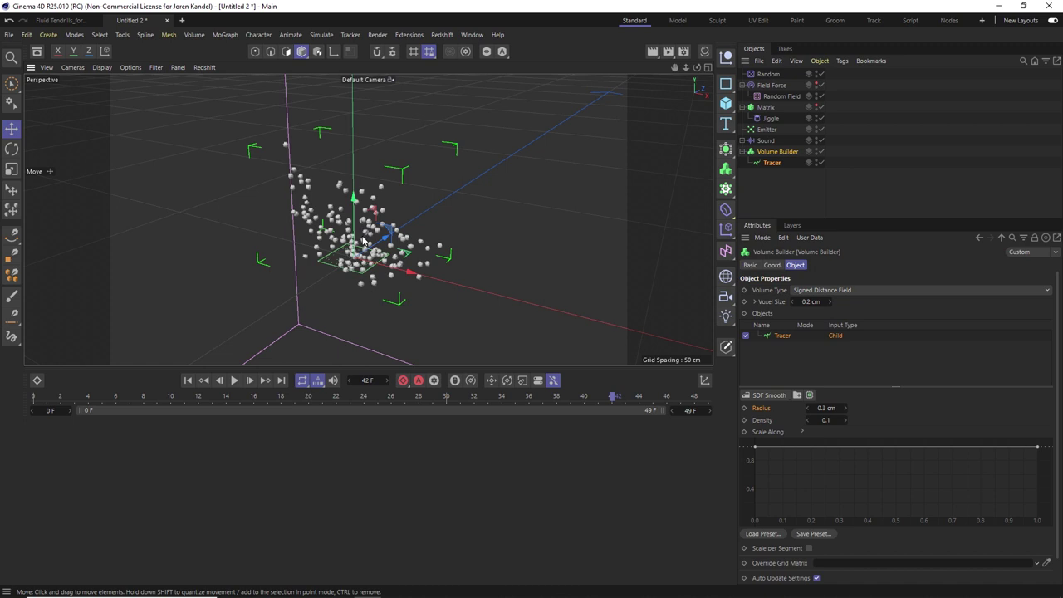
{"action": "left_click", "coordinate": [234, 381]}
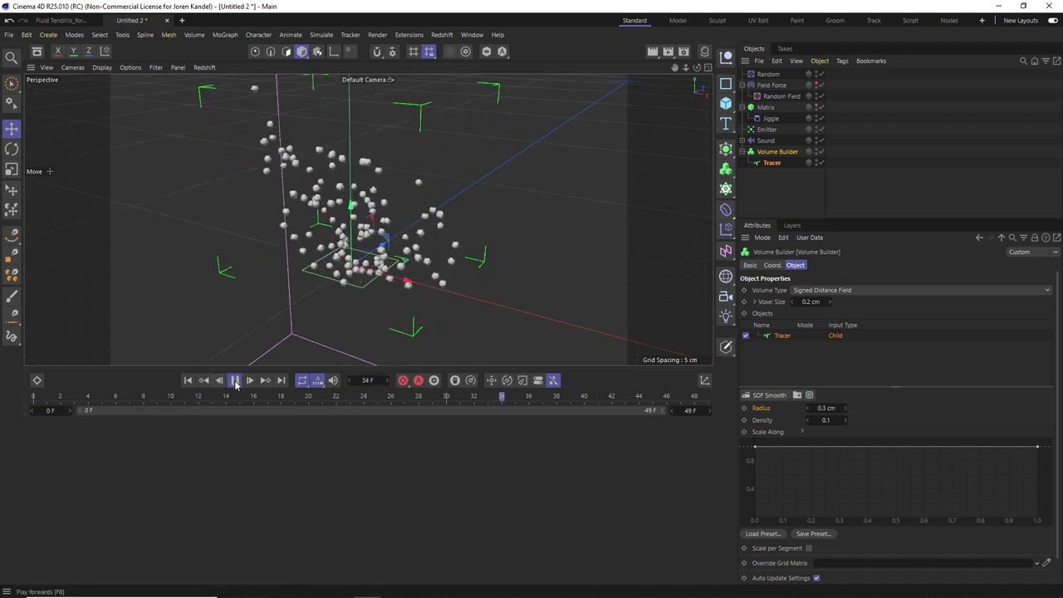
{"action": "left_click", "coordinate": [234, 381]}
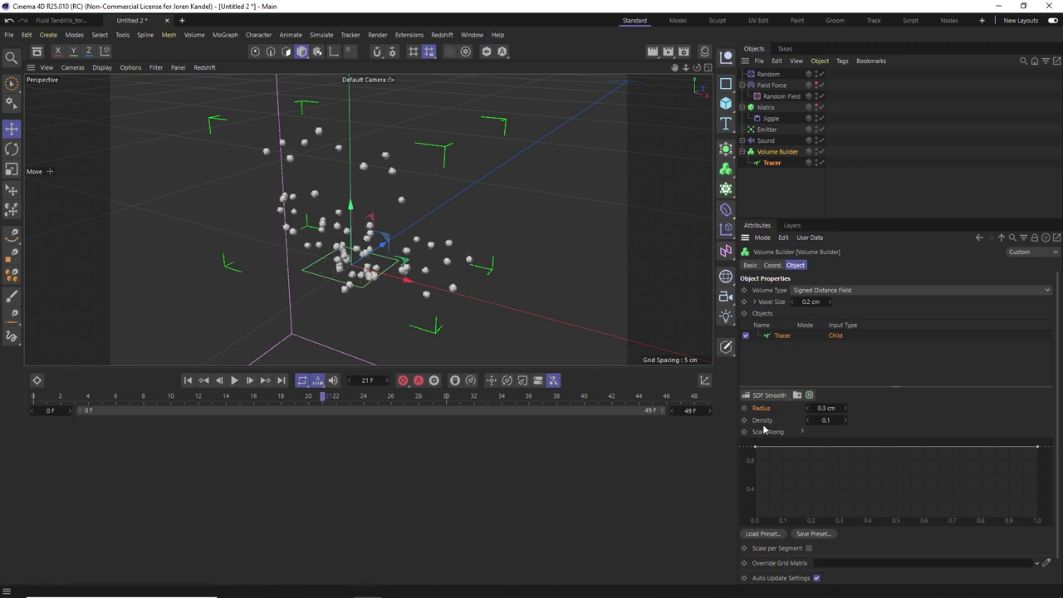
- Raise the Tracer's density in the Volume Builder to 50 and play the animation from the first frame
{"action": "double_click", "coordinate": [827, 420]}
{"action": "type", "text": "3"}
{"action": "key", "text": "Return"}
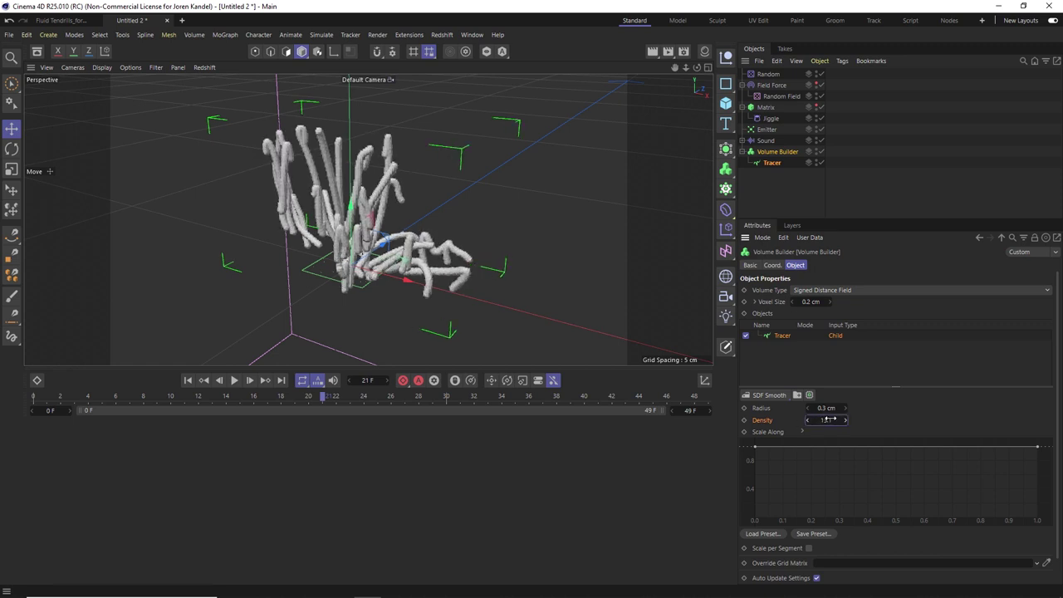
{"action": "left_click", "coordinate": [188, 382]}
{"action": "left_click", "coordinate": [233, 381]}
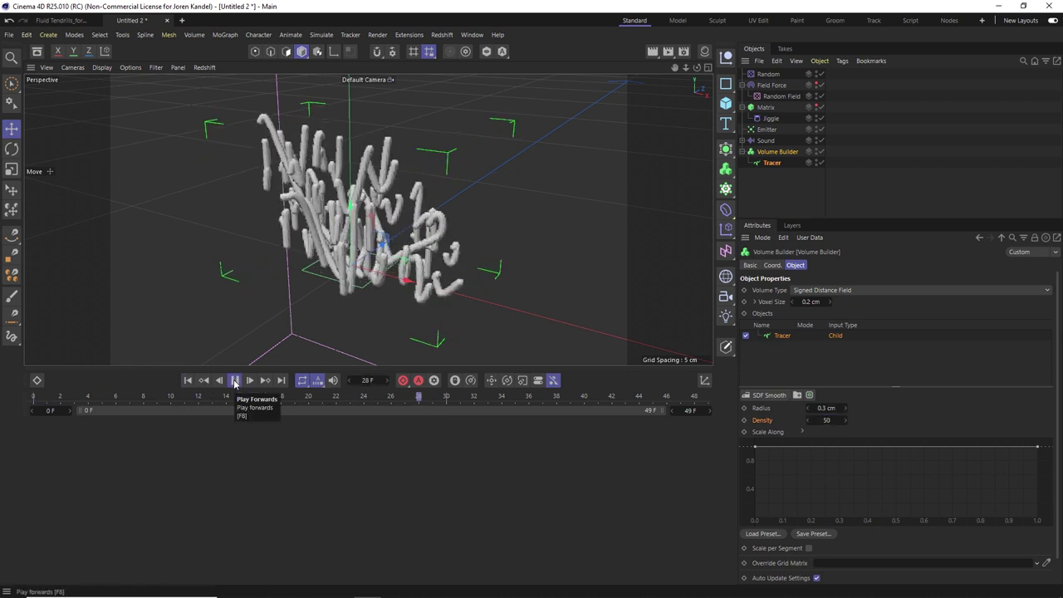
{"action": "left_click", "coordinate": [235, 381]}
- Refine the volume by setting the Tracer's radius to 0.25 cm and the voxel size to 0.1 cm
{"action": "double_click", "coordinate": [827, 407]}
{"action": "type", "text": "0.25"}
{"action": "key", "text": "Return"}
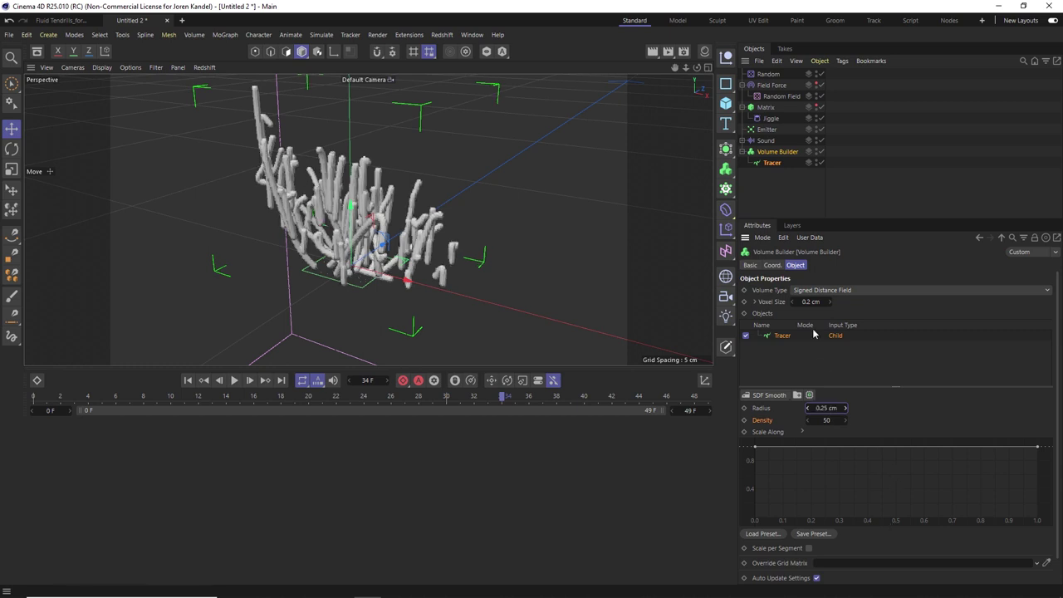
{"action": "double_click", "coordinate": [810, 302]}
{"action": "type", "text": "0.1"}
{"action": "key", "text": "Return"}
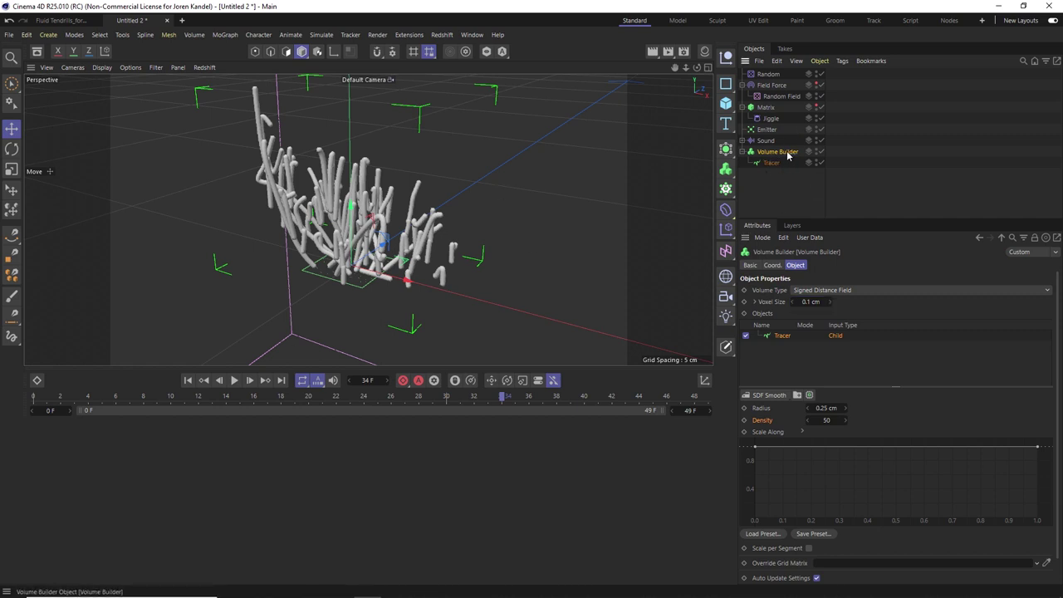
- Add a Volume Mesher and nest the Volume Builder with its Tracer inside it
{"action": "key", "text": "shift+c"}
{"action": "type", "text": "volume"}
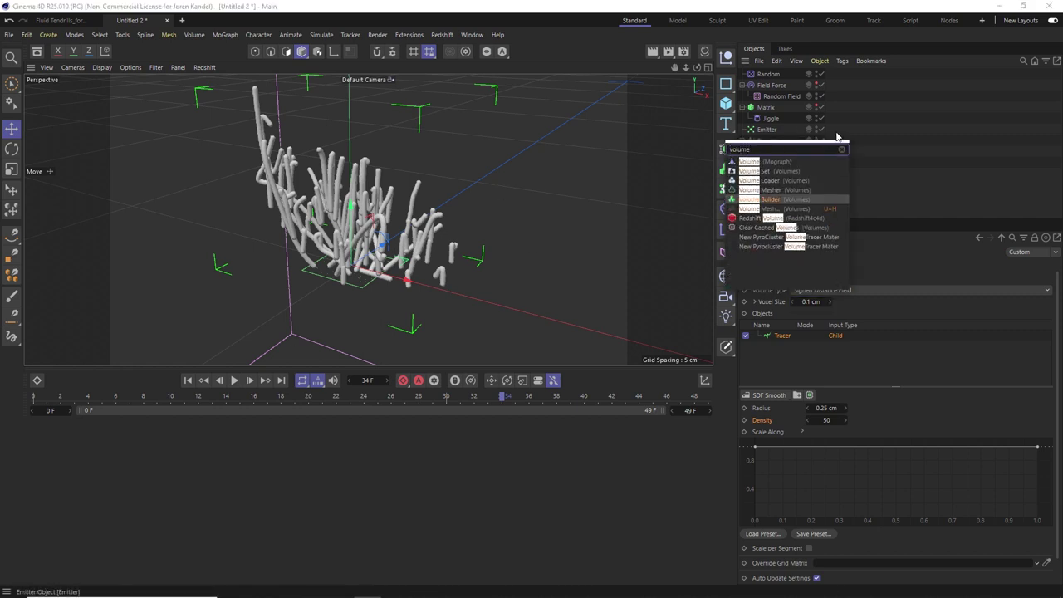
{"action": "key", "text": "Up"}
{"action": "key", "text": "Return"}
{"action": "left_click_drag", "start_coordinate": [774, 163], "coordinate": [782, 218]}
{"action": "left_click_drag", "start_coordinate": [781, 178], "coordinate": [786, 177]}
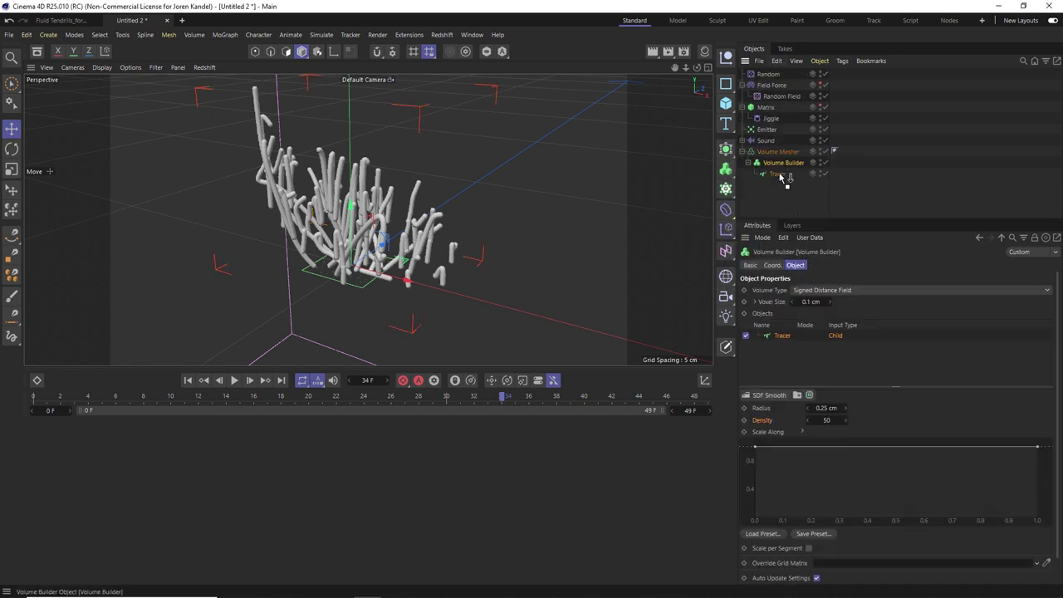
{"action": "mouse_move", "coordinate": [960, 291]}
{"action": "left_mouse_down"}
{"action": "mouse_move", "coordinate": [942, 291]}
{"action": "mouse_move", "coordinate": [955, 291]}
{"action": "left_mouse_up"}
{"action": "left_click", "coordinate": [782, 208]}
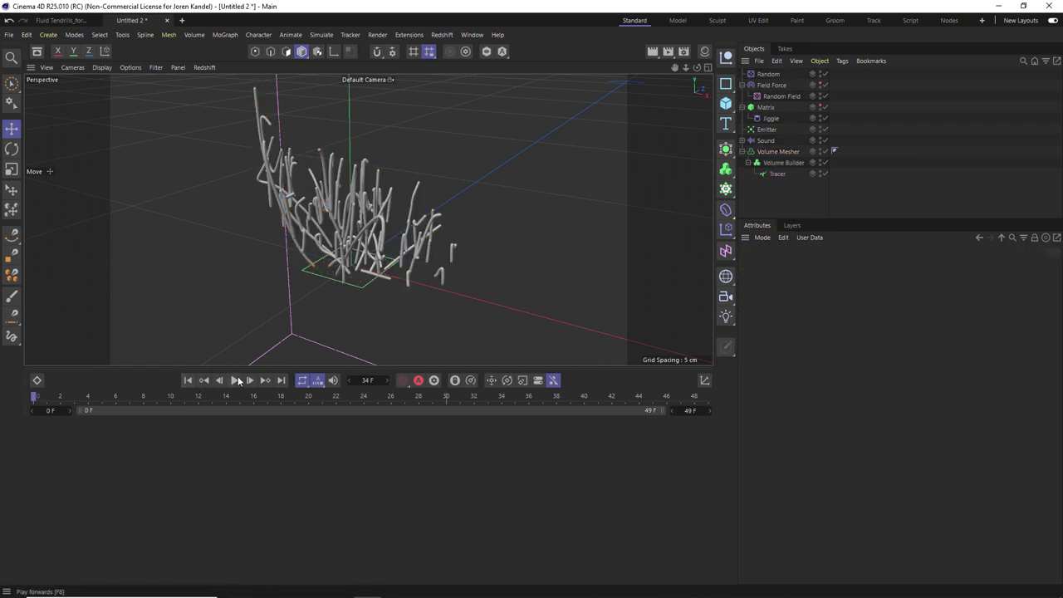
- Play the animation from the first frame to preview the meshed tendrils, and stop playback
{"action": "left_click", "coordinate": [188, 381]}
{"action": "left_click", "coordinate": [234, 381]}
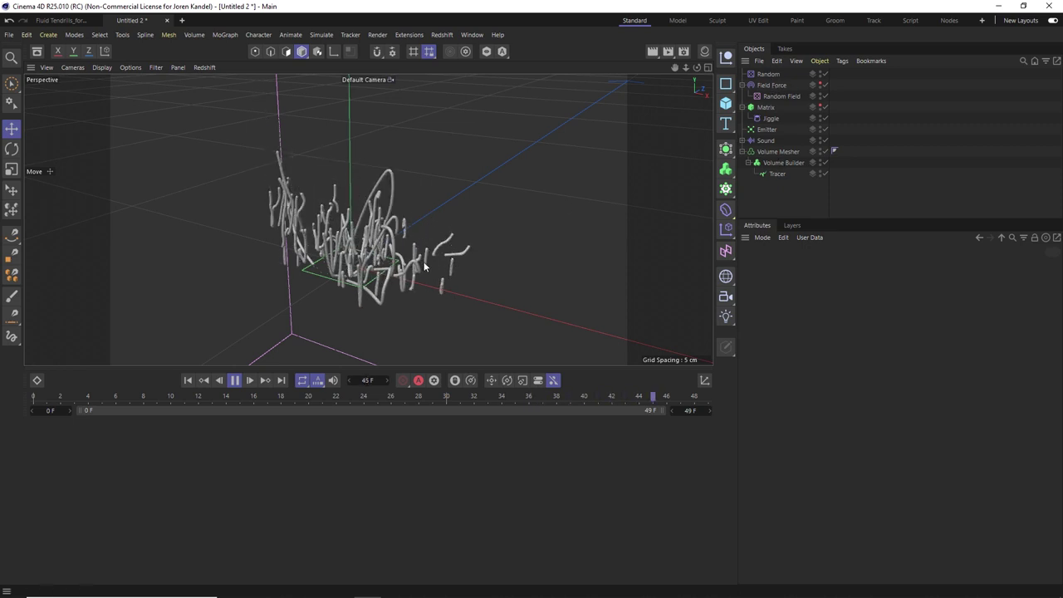
{"action": "left_click", "coordinate": [234, 380]}
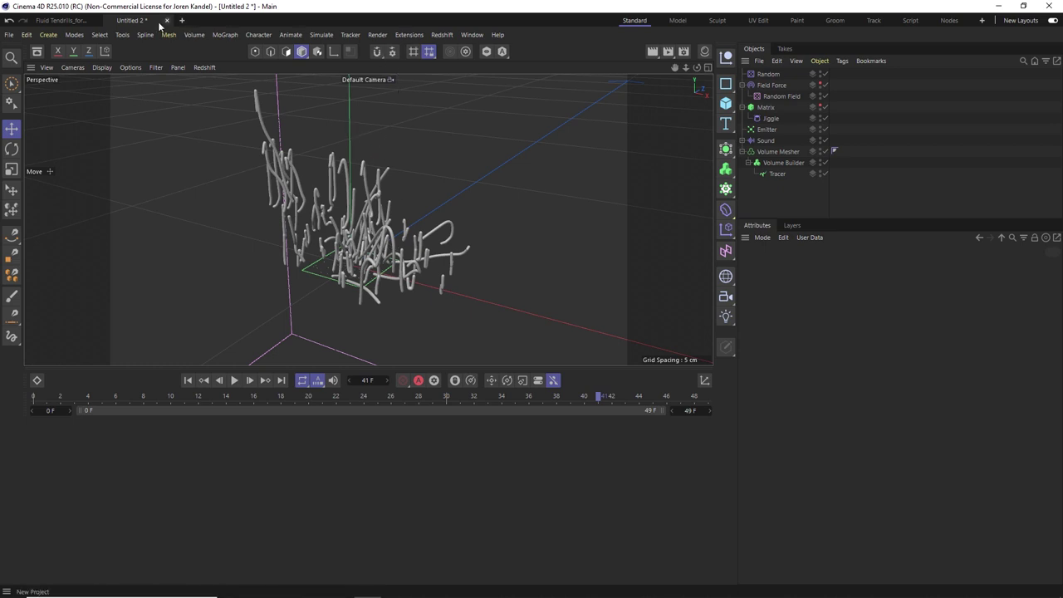
- Switch to the open Fluid Tendrills project and play its animation from the first frame for comparison
{"action": "left_click", "coordinate": [69, 22]}
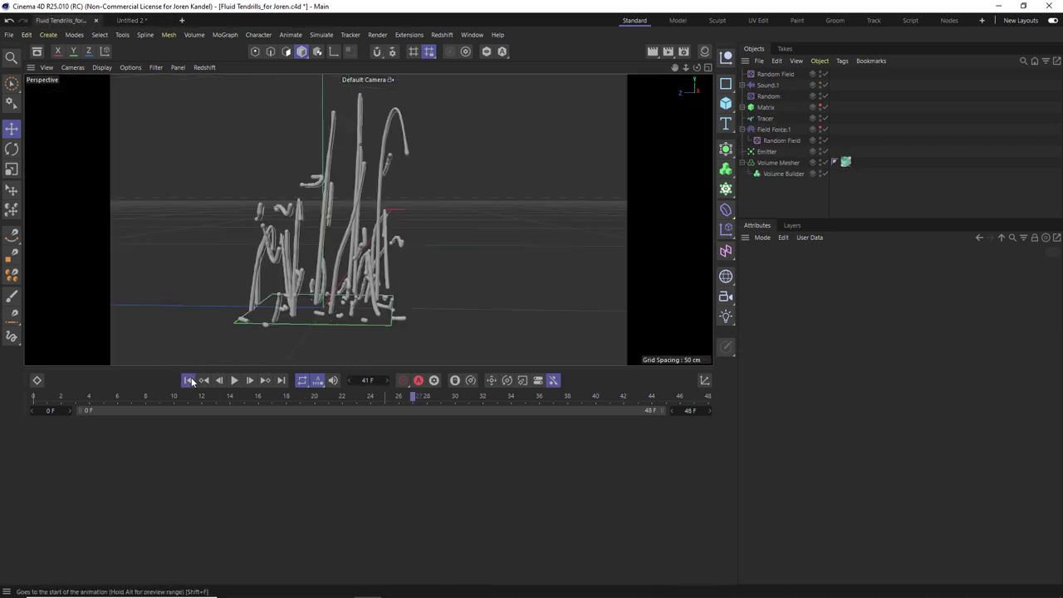
{"action": "left_click", "coordinate": [235, 381]}
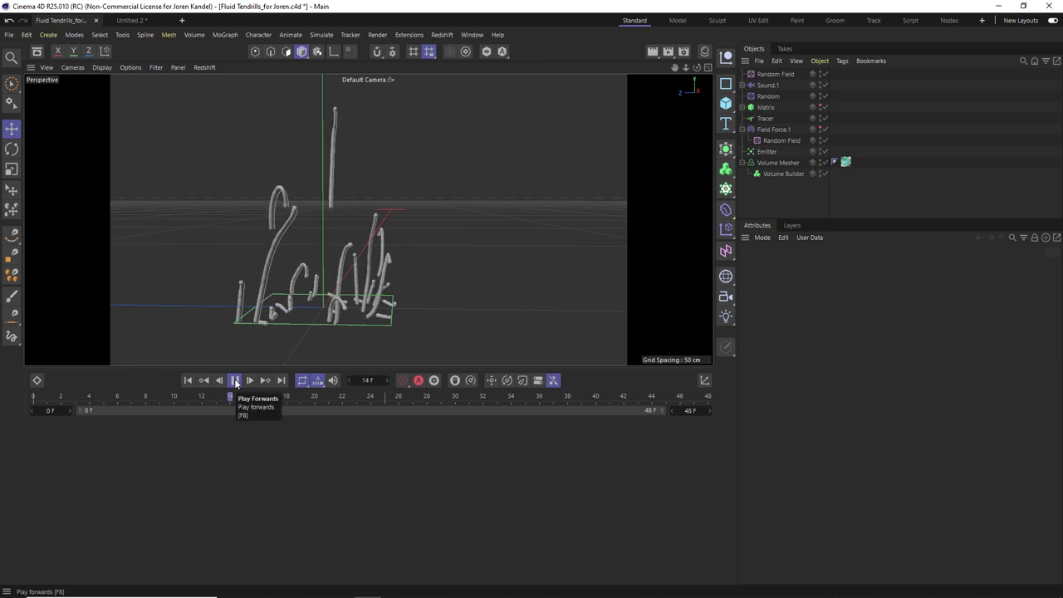
{"action": "left_click", "coordinate": [235, 380]}
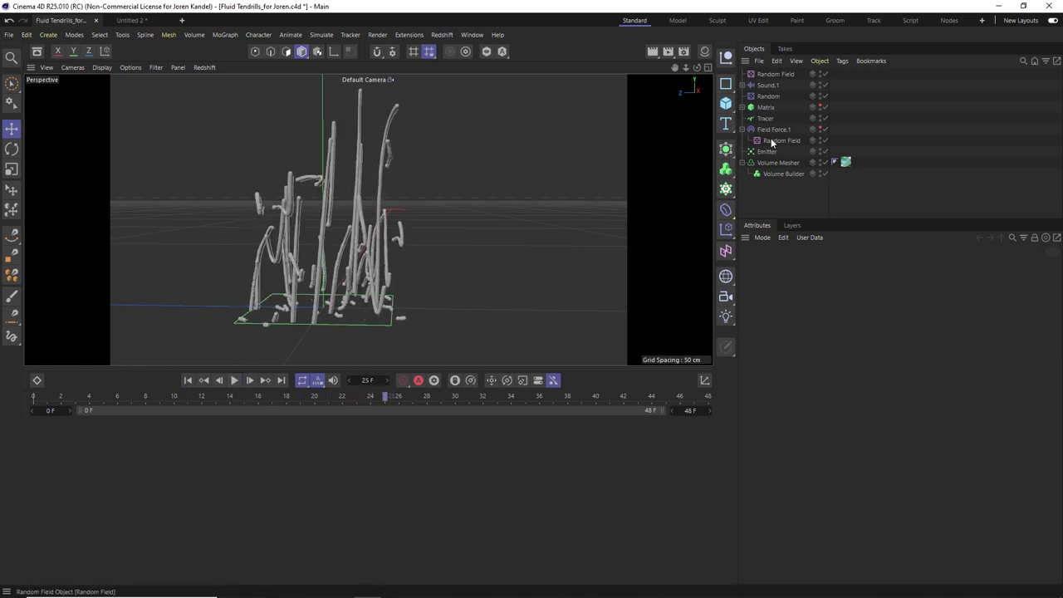
- Reshape the Tracer's Scale Along curve in the Volume Builder with a sharp dip just past 0.7, preview the animation and deselect everything
{"action": "left_click", "coordinate": [779, 173]}
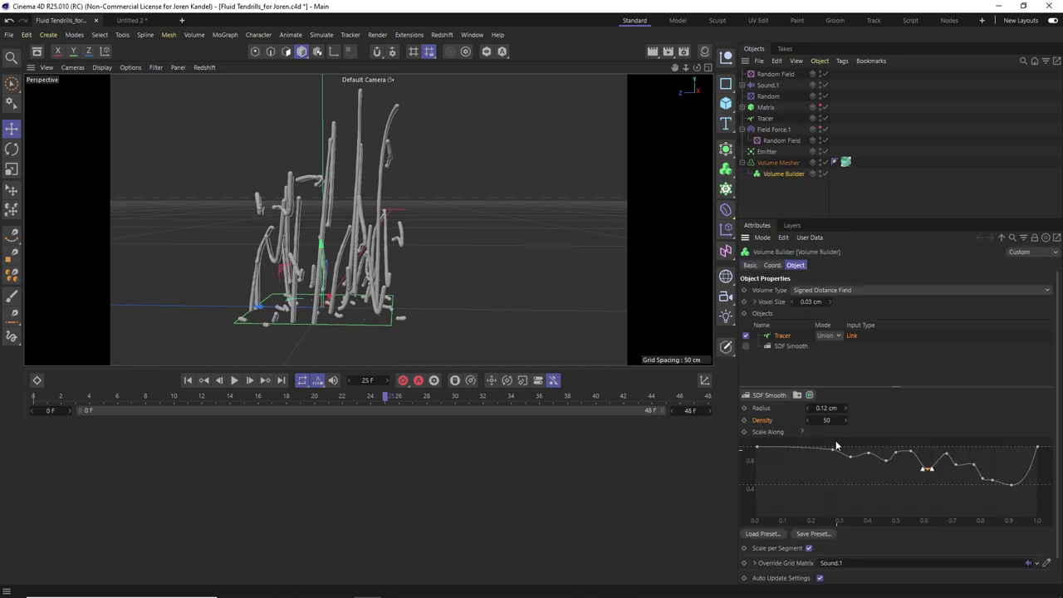
{"action": "left_click", "coordinate": [946, 455]}
{"action": "left_click_drag", "start_coordinate": [948, 477], "coordinate": [981, 491]}
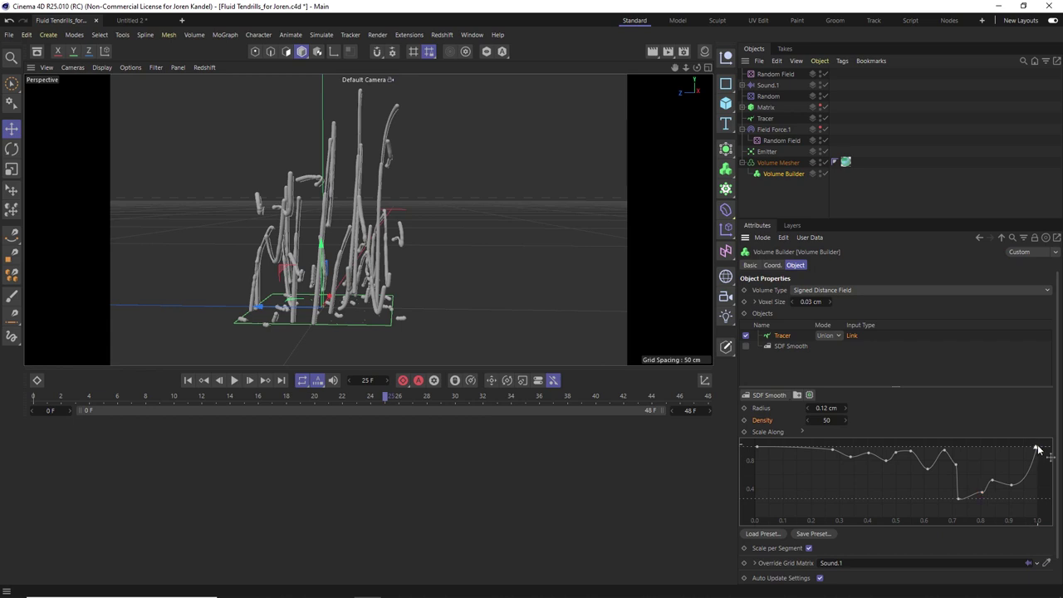
{"action": "mouse_move", "coordinate": [1034, 447]}
{"action": "left_mouse_down"}
{"action": "mouse_move", "coordinate": [1036, 469]}
{"action": "mouse_move", "coordinate": [1038, 446]}
{"action": "left_mouse_up"}
{"action": "left_click", "coordinate": [234, 380]}
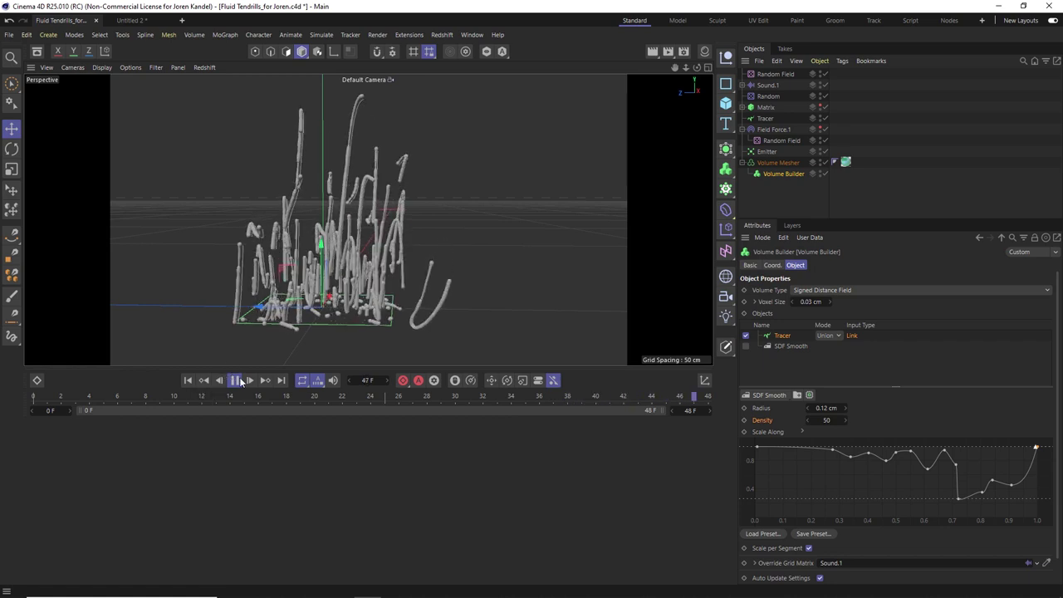
{"action": "left_click", "coordinate": [236, 380]}
{"action": "left_click", "coordinate": [804, 195]}
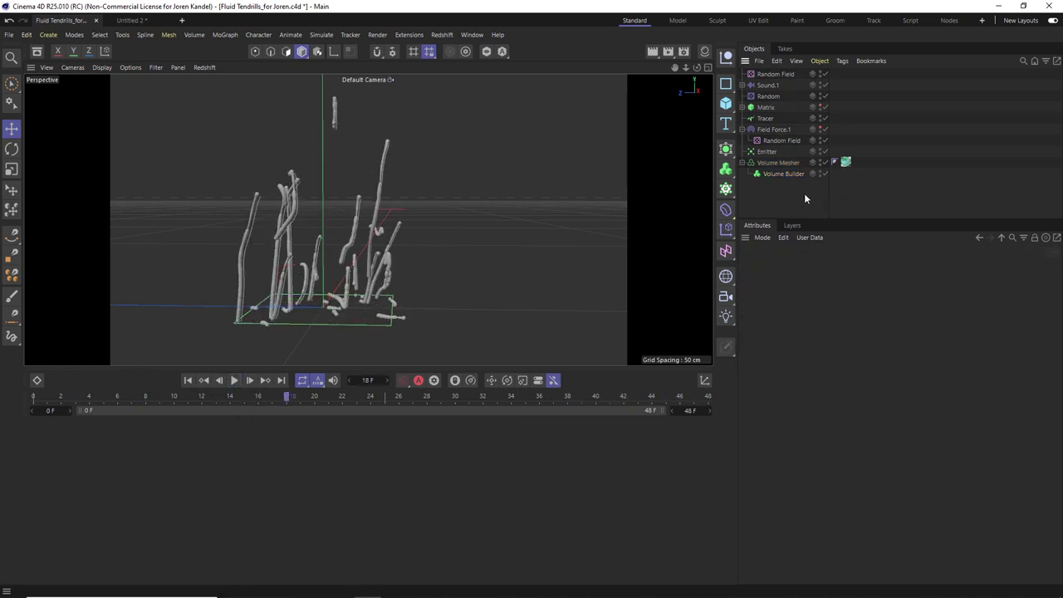